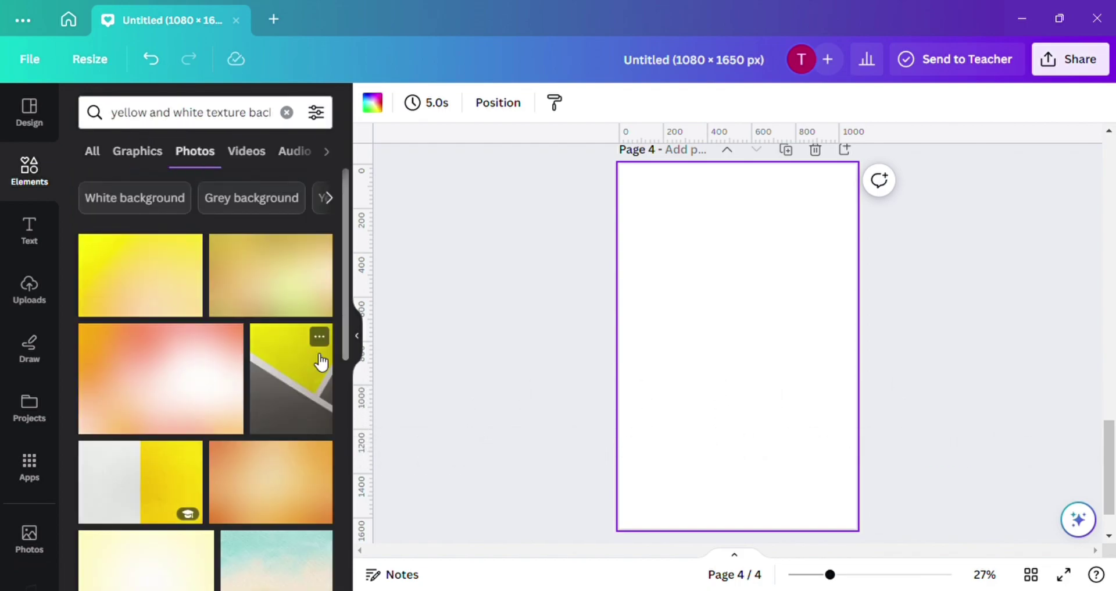
Add the orange gradient photo to page 4 and set it as the page background
left_click(252, 498)
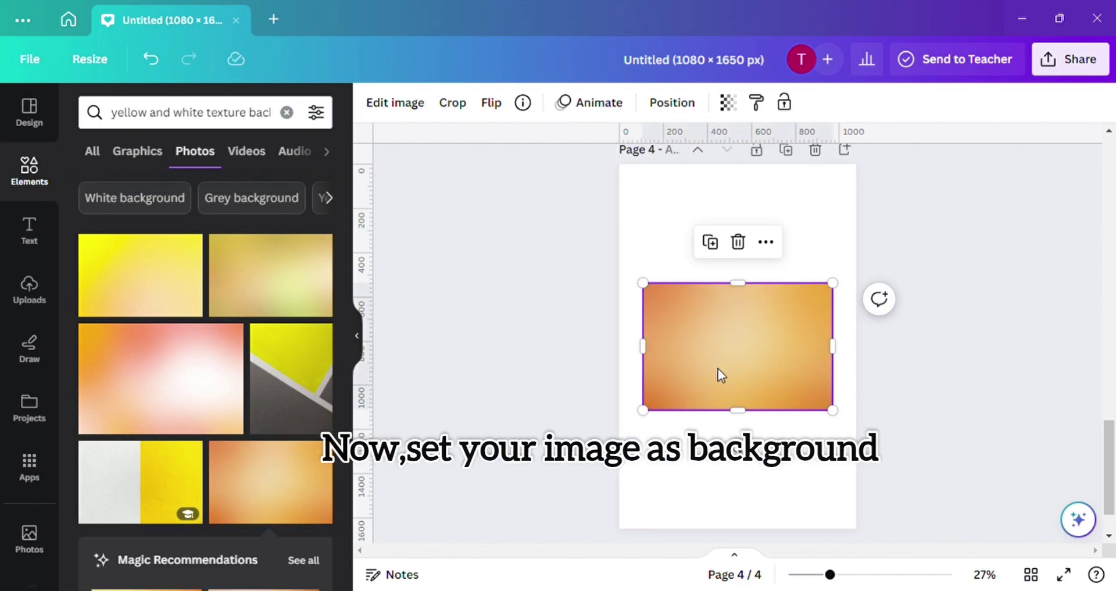
right_click(753, 349)
left_click(836, 525)
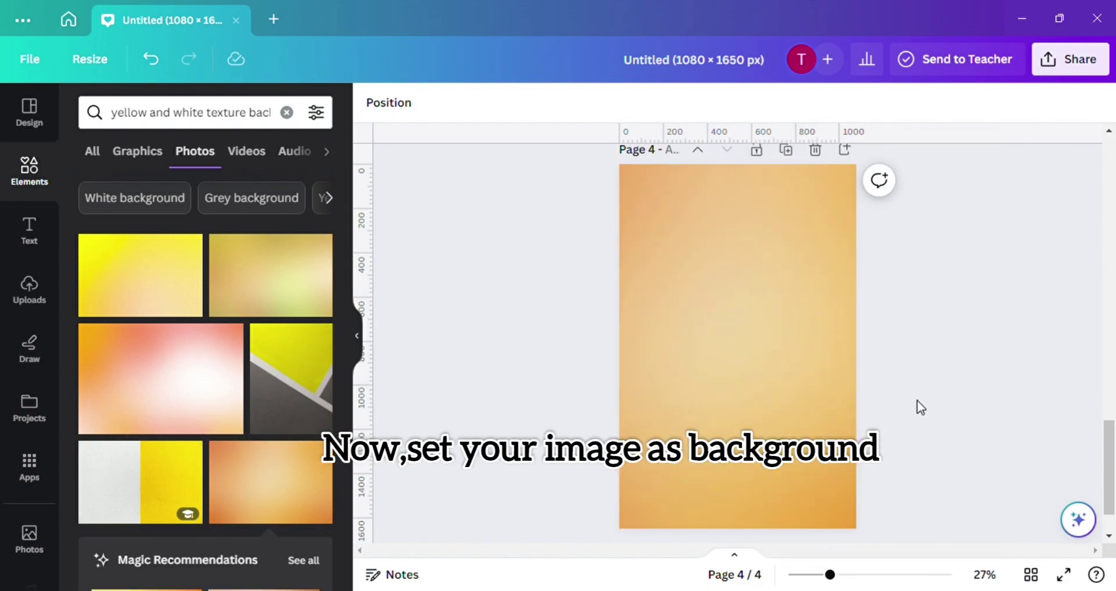
Search the elements for "torn paper design" and show all matching graphics
left_click(287, 113)
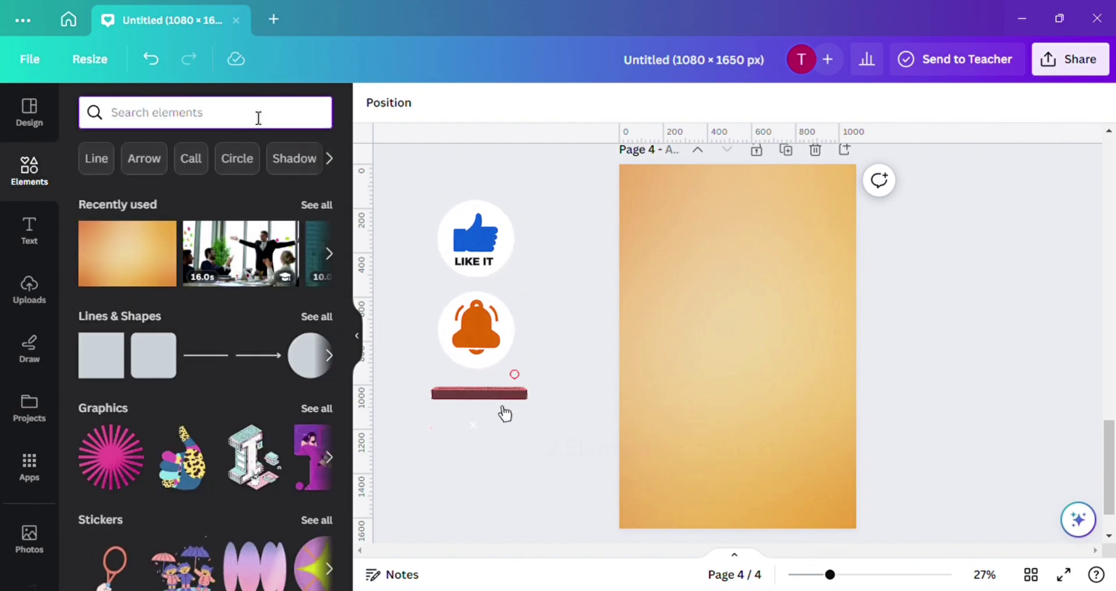
type("torn paper desi")
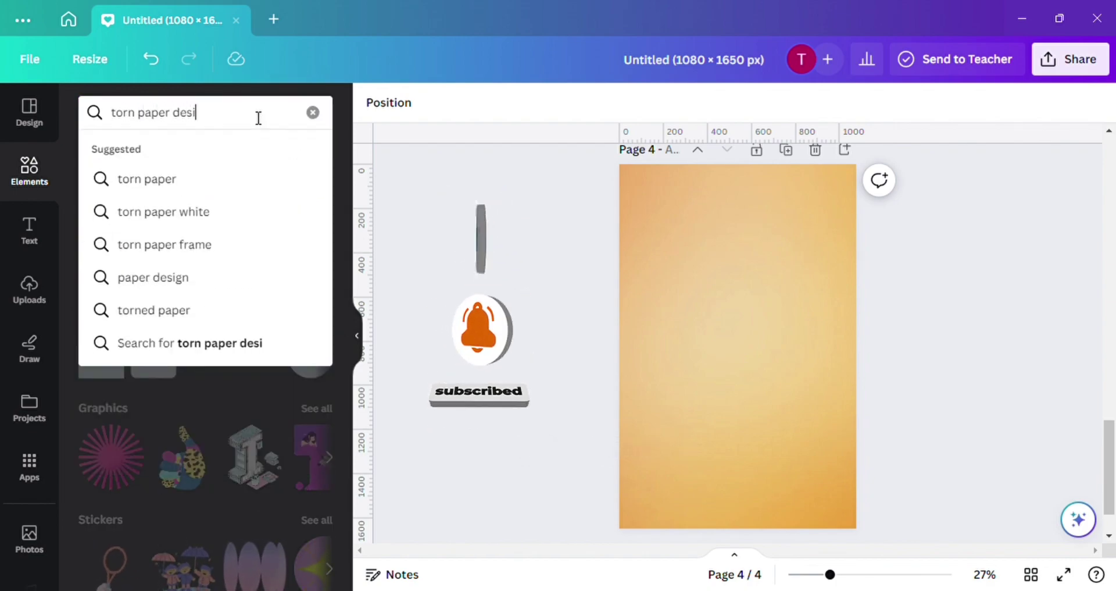
type("gn")
key("Return")
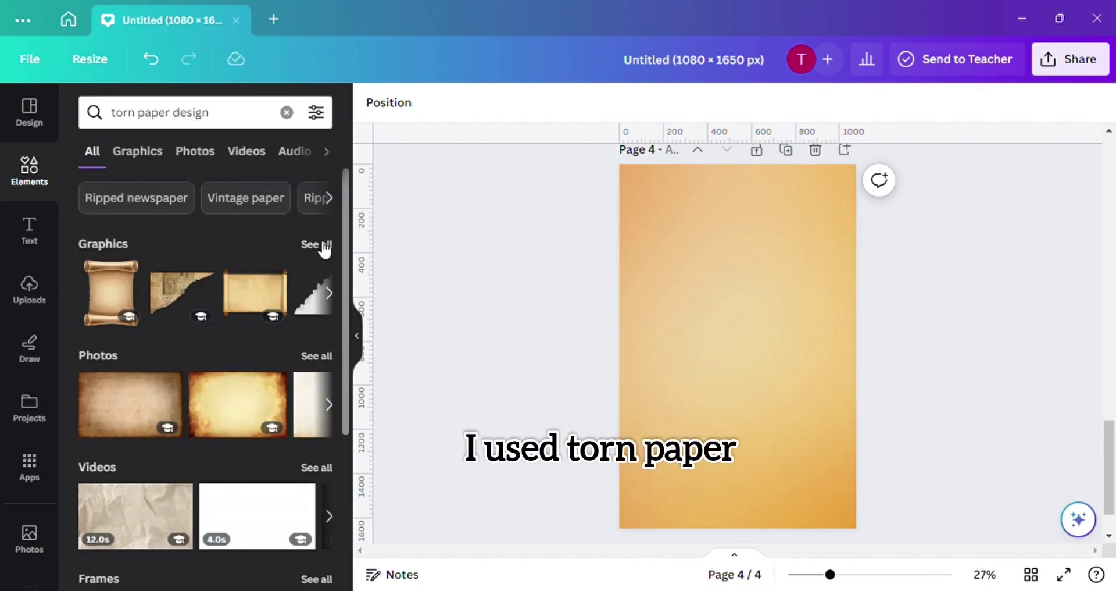
left_click(323, 244)
Browse the torn paper graphics and add a torn paper strip to page 4
scroll(276, 325, "down", 10)
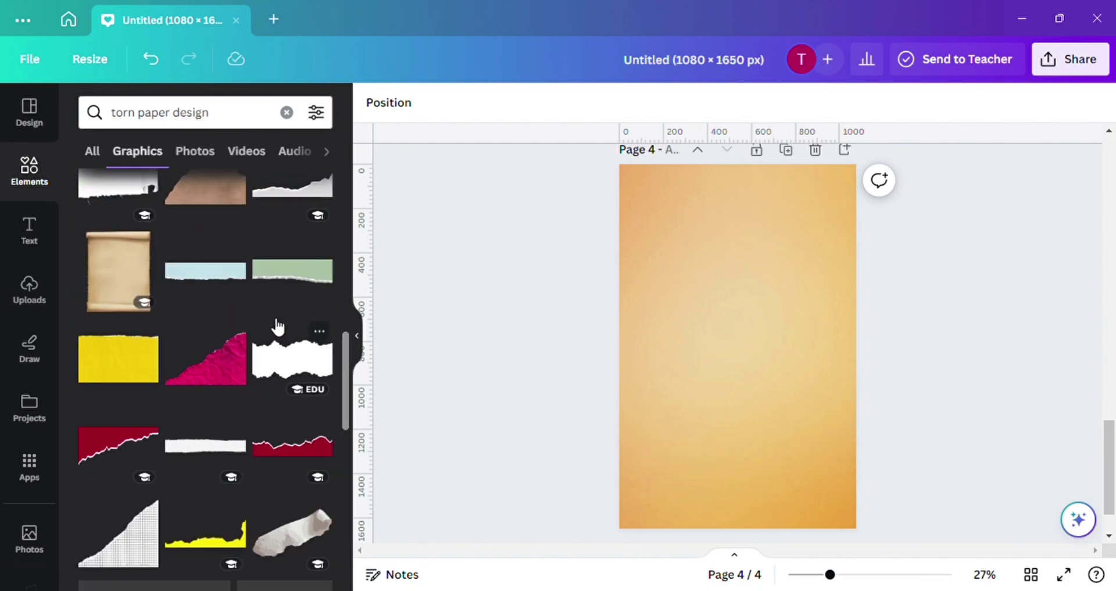
scroll(277, 326, "down", 15)
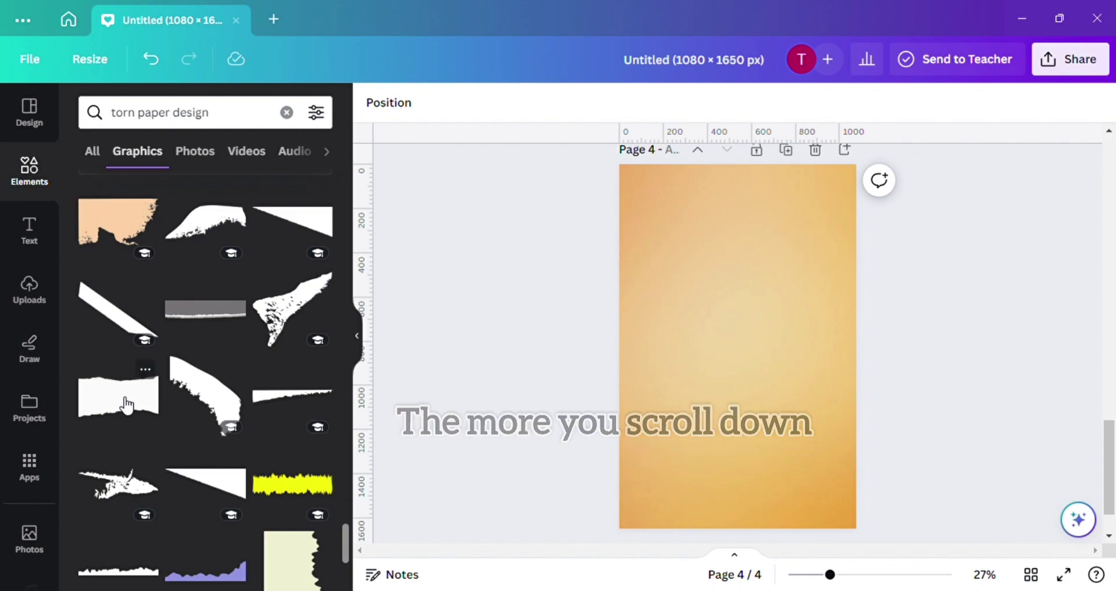
scroll(126, 401, "down", 3)
scroll(125, 383, "up", 3)
left_click(125, 374)
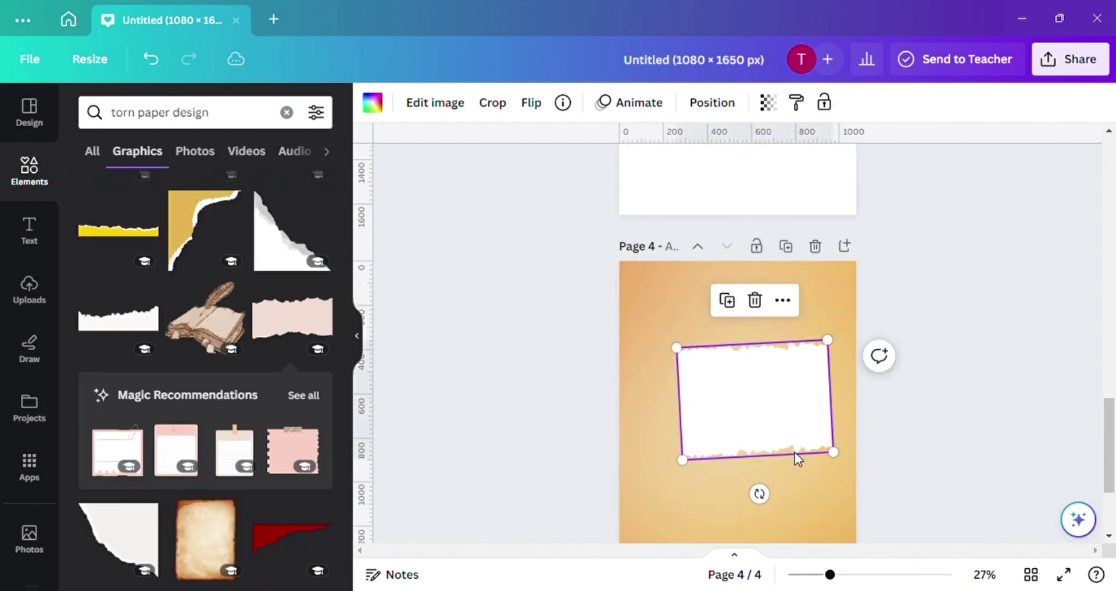
Arrange the tilted white torn paper pieces side by side to form a strip across the page below the middle
double_click(794, 452)
key("Escape")
scroll(623, 422, "down", 2)
left_click_drag(737, 297, 819, 382)
left_click(645, 278)
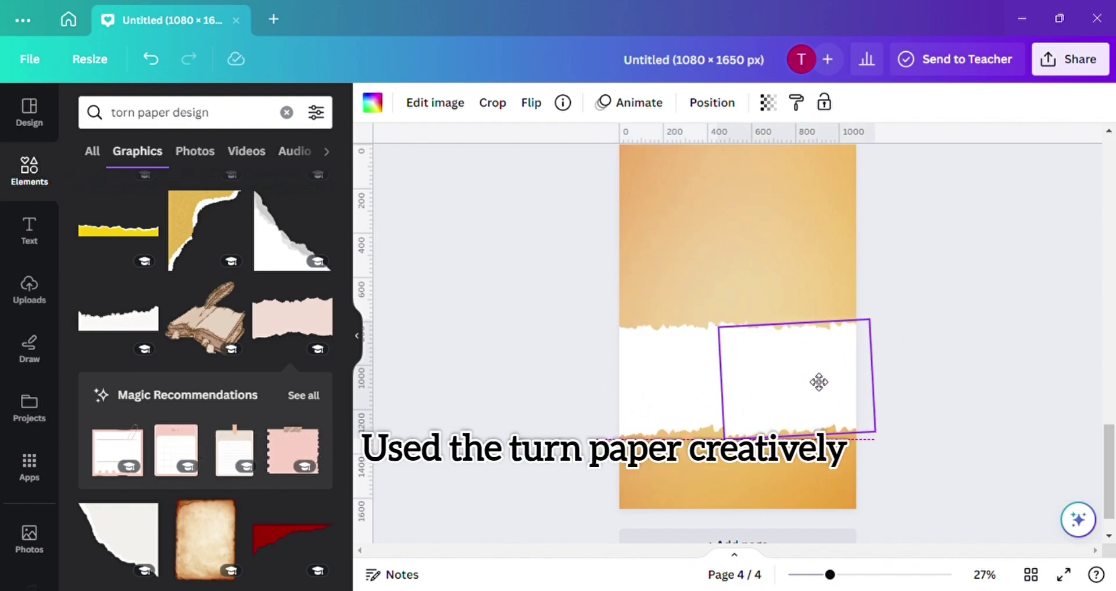
left_click(778, 274)
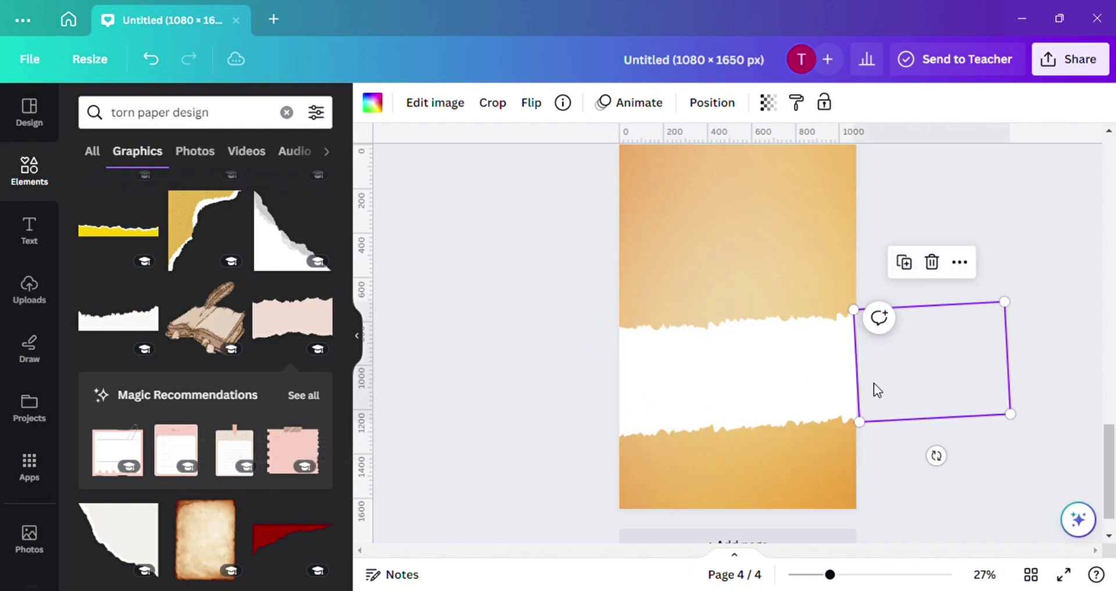
Position further torn paper copies so that white paper fills the lower half of the page
mouse_move(900, 386)
left_mouse_down()
mouse_move(749, 497)
mouse_move(906, 368)
left_mouse_up()
left_click_drag(791, 381, 774, 365)
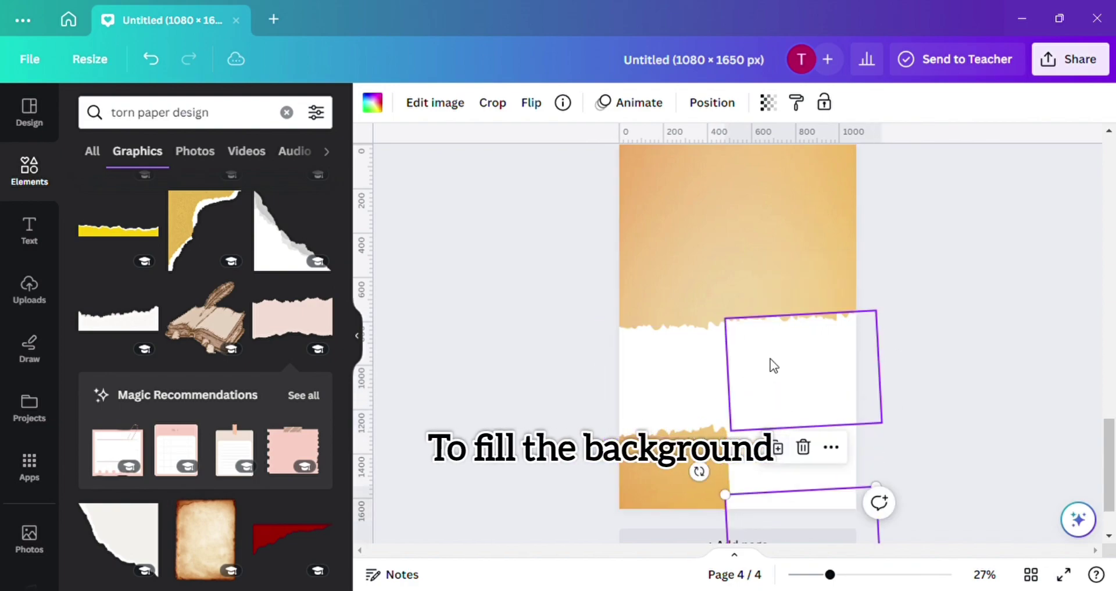
left_click_drag(790, 501, 651, 428)
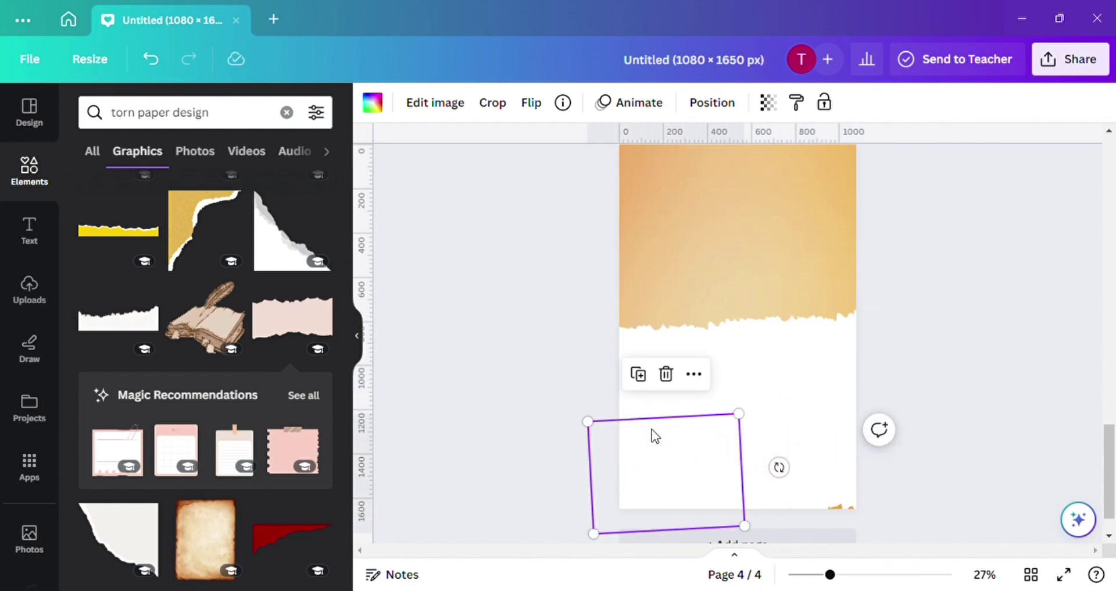
left_click_drag(654, 482, 331, 134)
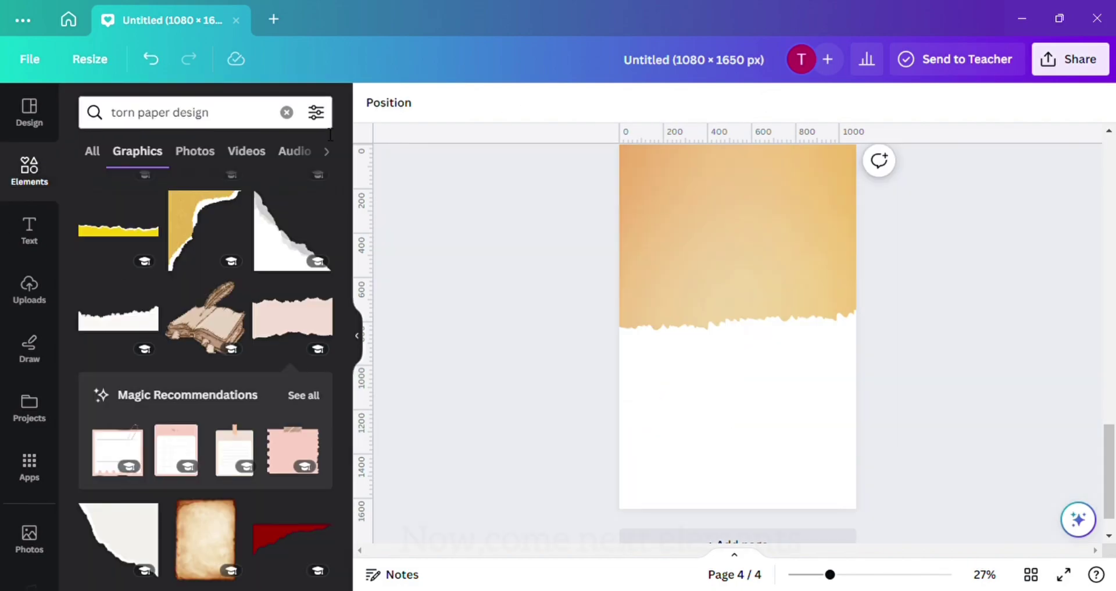
Search the elements for "isolated salmon food plate"
left_click(286, 113)
left_click(242, 114)
type("is")
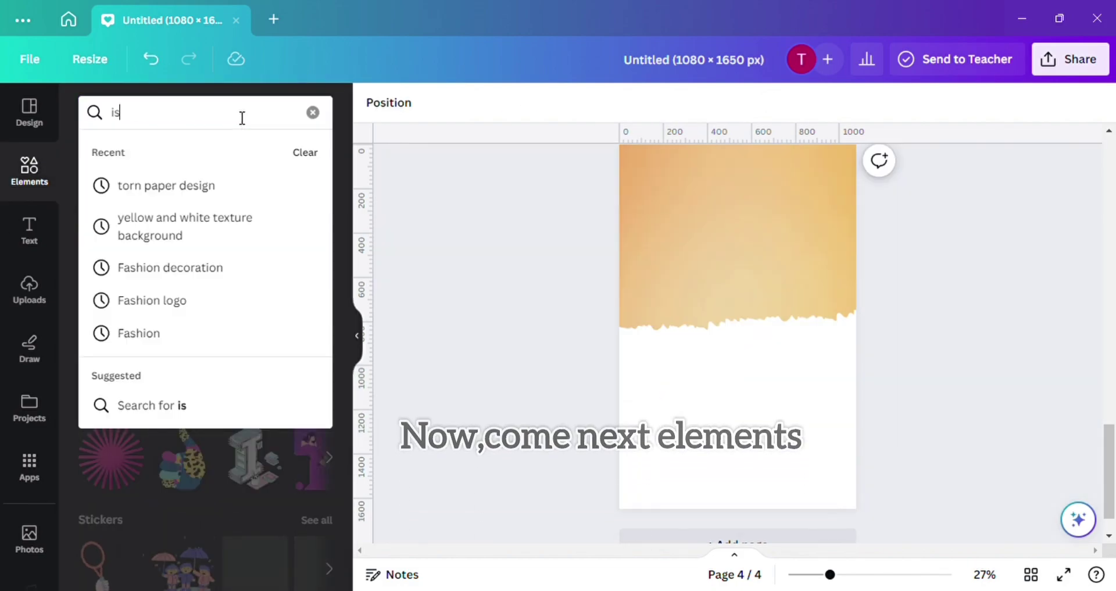
type("olated salmon")
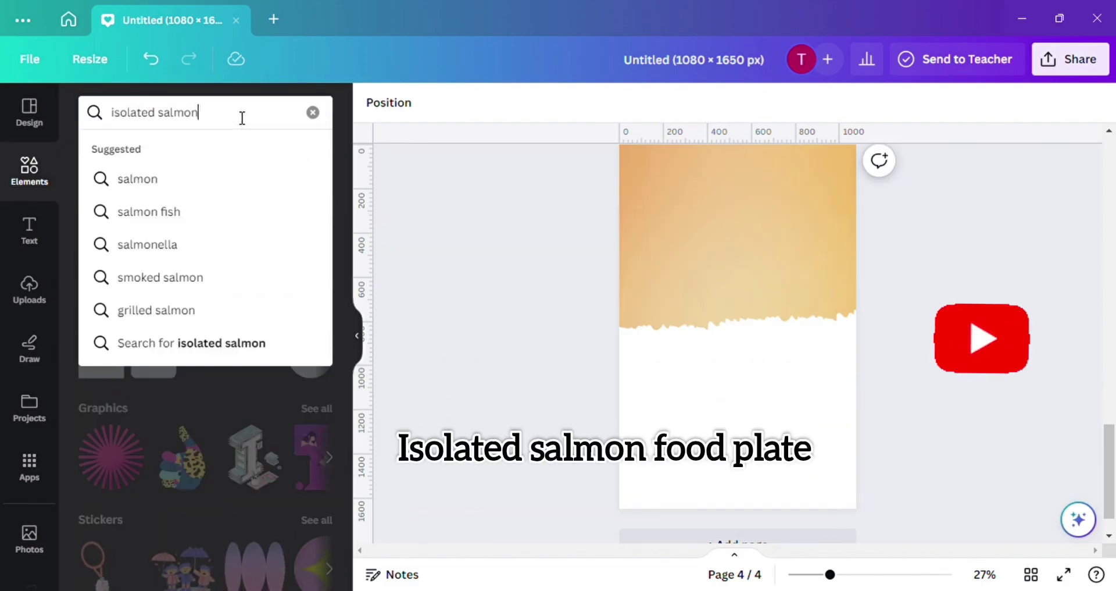
type(" food plate")
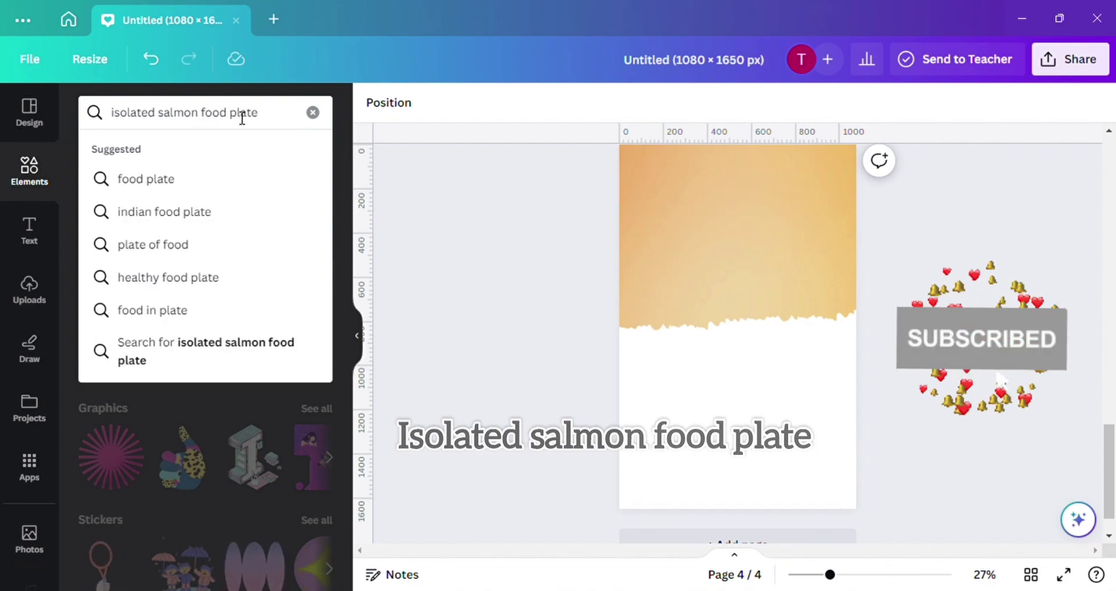
key("Return")
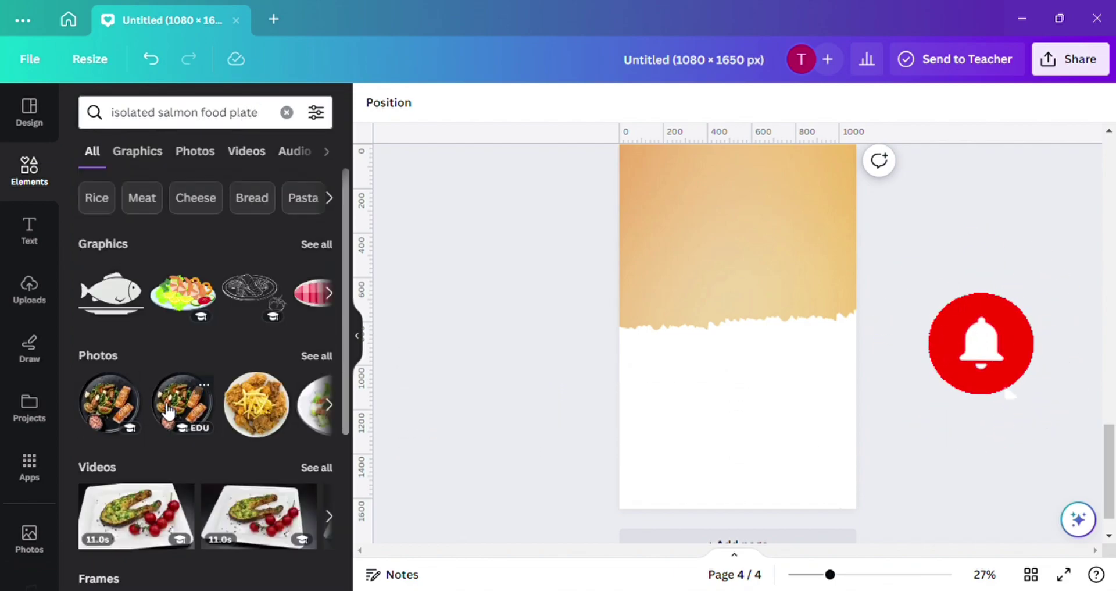
Add the black salmon plate photo, rotate it so the salt bowl is on top, and place it partly beyond the page's right edge
left_click(169, 412)
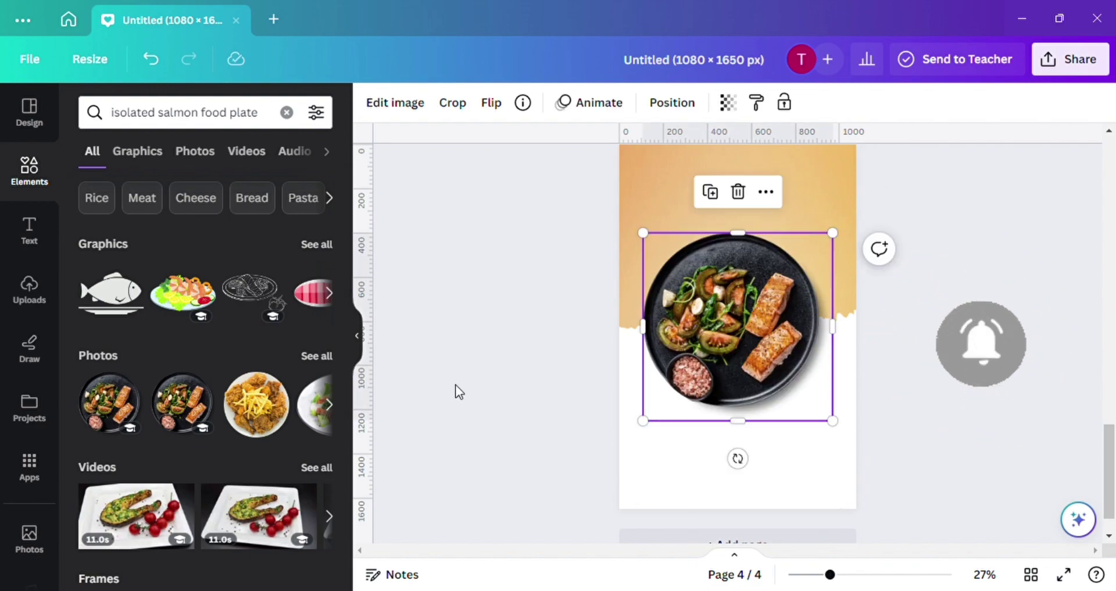
left_click_drag(679, 373, 775, 348)
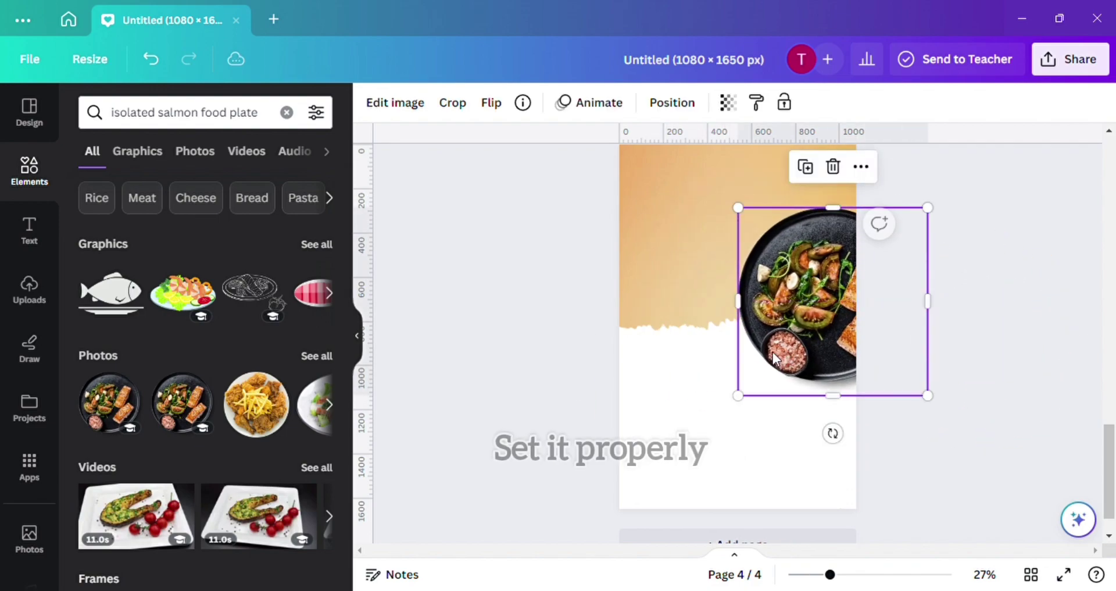
left_click_drag(844, 443, 786, 283)
mouse_move(800, 162)
left_mouse_down()
mouse_move(800, 185)
mouse_move(822, 137)
mouse_move(791, 145)
left_mouse_up()
mouse_move(828, 287)
left_mouse_down()
mouse_move(813, 286)
mouse_move(820, 279)
left_mouse_up()
scroll(809, 260, "up", 1)
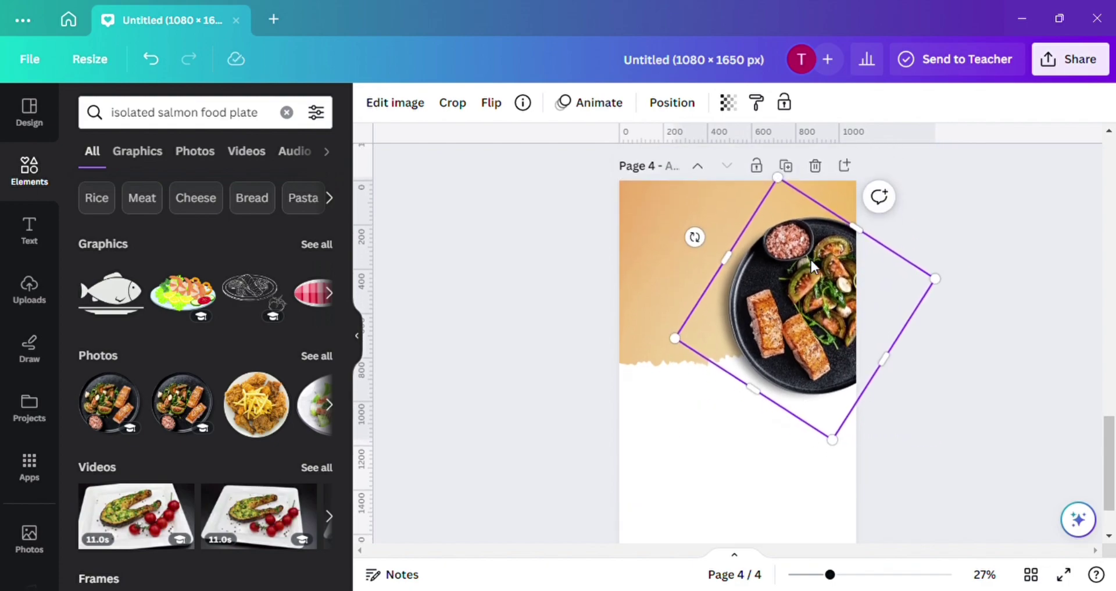
left_click(557, 252)
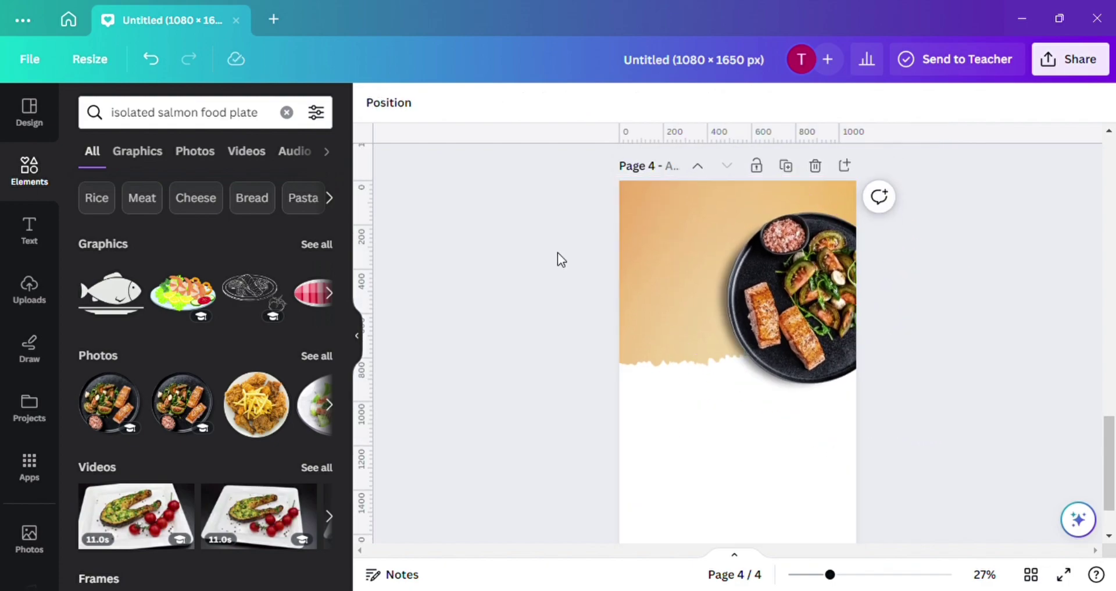
Add a soup bowl photo from the plate photo results and place it overlapping the salmon plate's lower left side
left_click(315, 355)
scroll(237, 452, "down", 3)
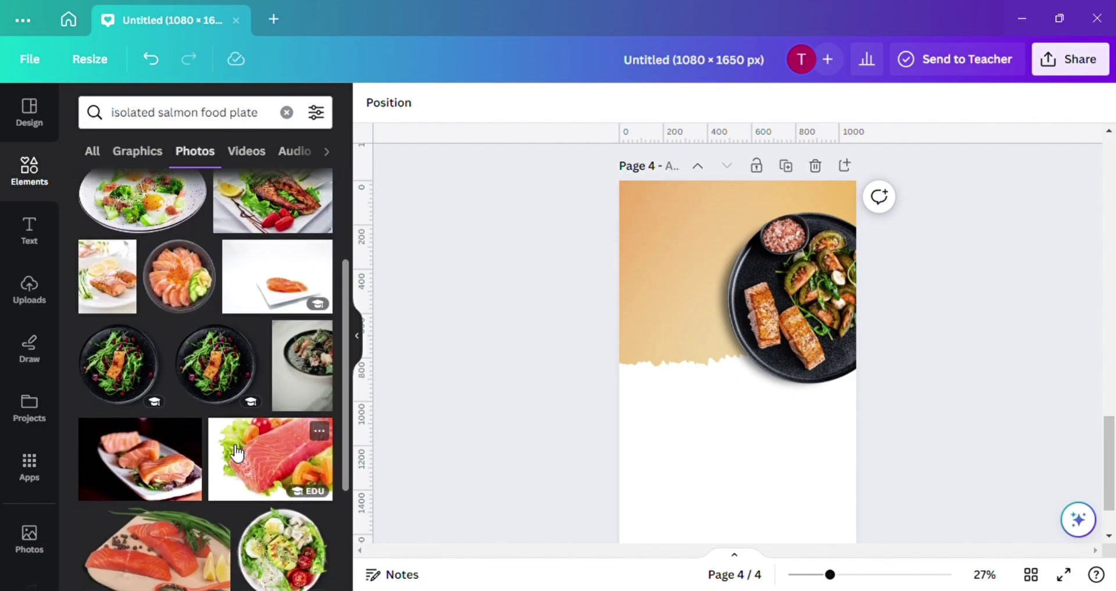
scroll(237, 451, "down", 3)
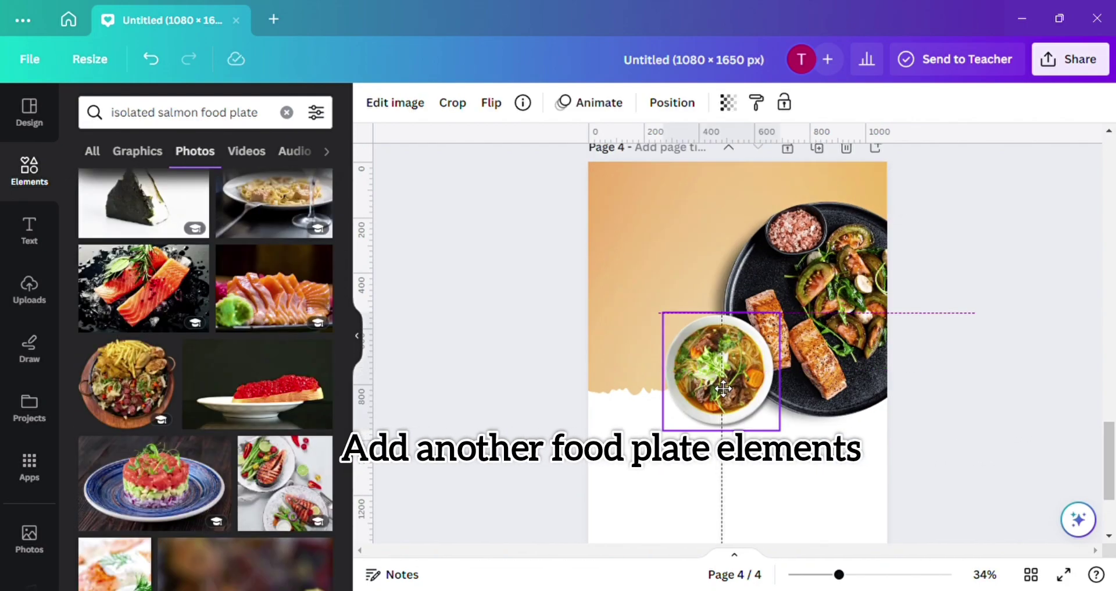
mouse_move(723, 382)
left_mouse_down()
mouse_move(699, 363)
mouse_move(712, 364)
mouse_move(711, 378)
left_mouse_up()
Shrink the salmon plate slightly and adjust the positions of the plate and the soup bowl
left_click(804, 380)
left_click_drag(854, 486, 849, 457)
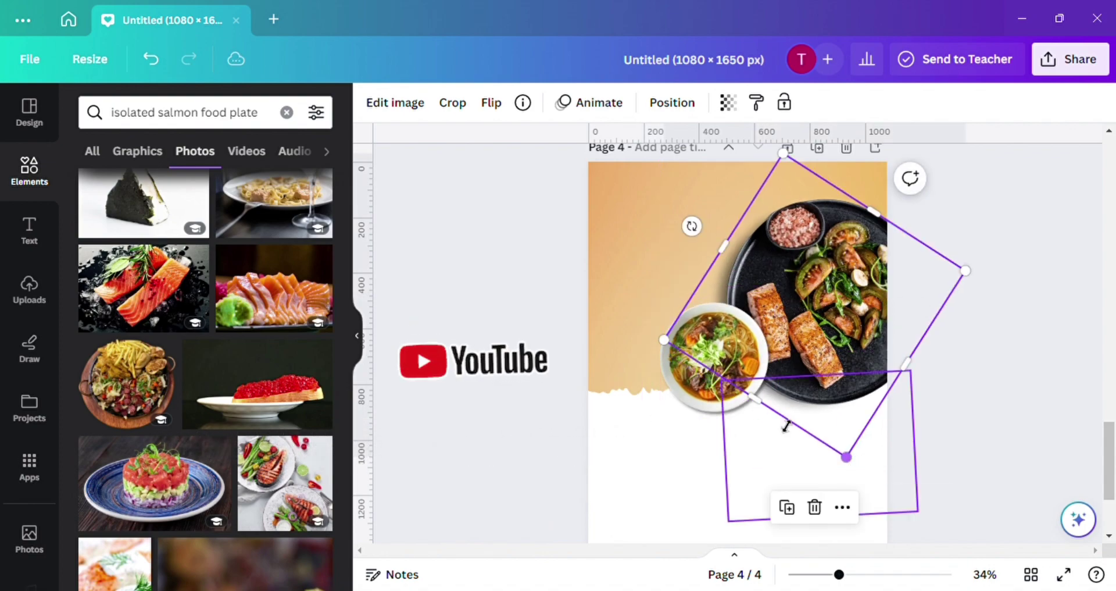
left_click_drag(832, 364, 839, 375)
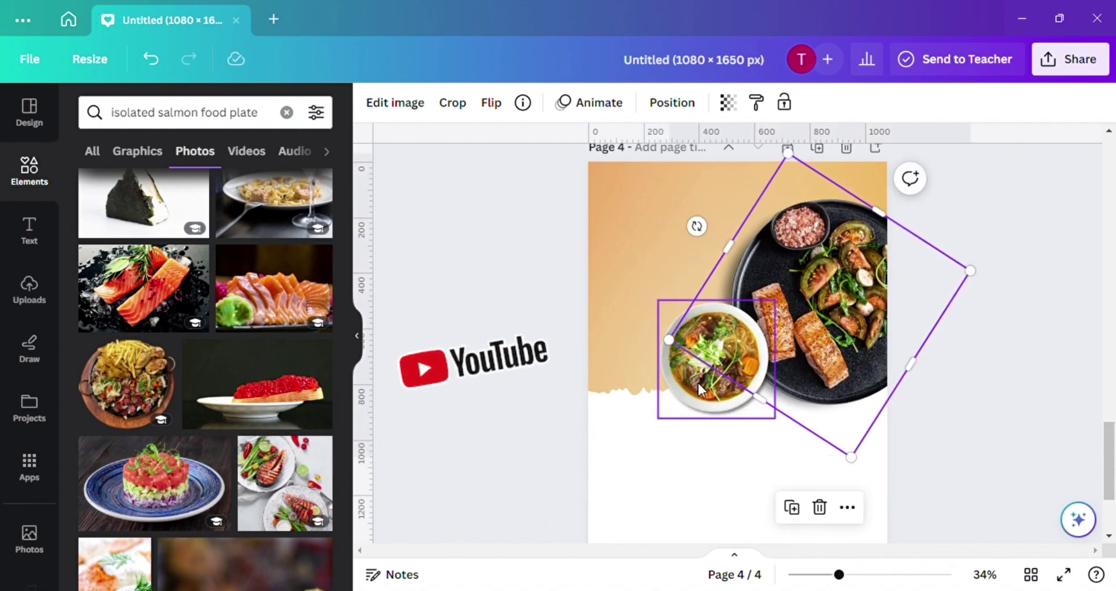
left_click_drag(717, 394, 706, 382)
Add a small chicken plate photo found with "chicken isolated plate" and send it backward behind the soup bowl
scroll(216, 421, "down", 5)
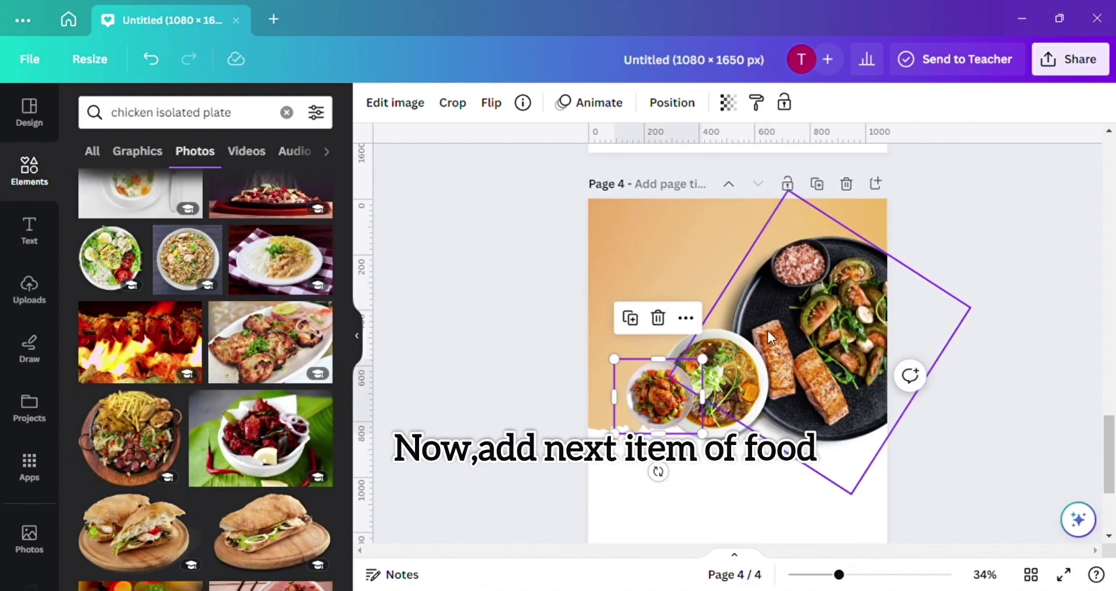
left_click(689, 106)
left_click(319, 162)
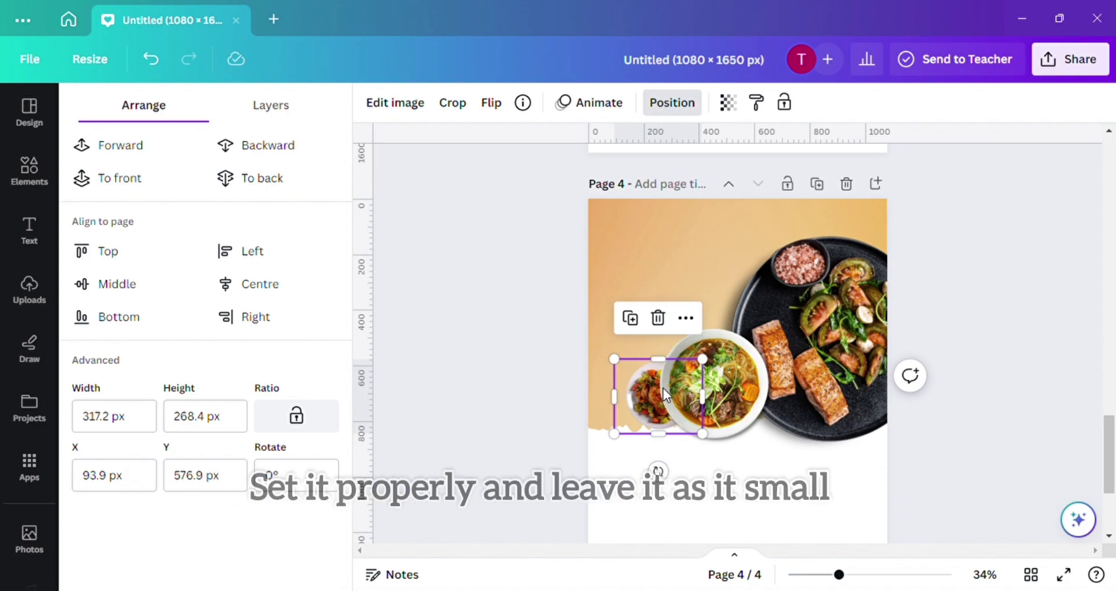
Move the chicken plate to about X 54 px, Y 595 px and slightly shrink the soup bowl beside it
left_click_drag(658, 400, 634, 396)
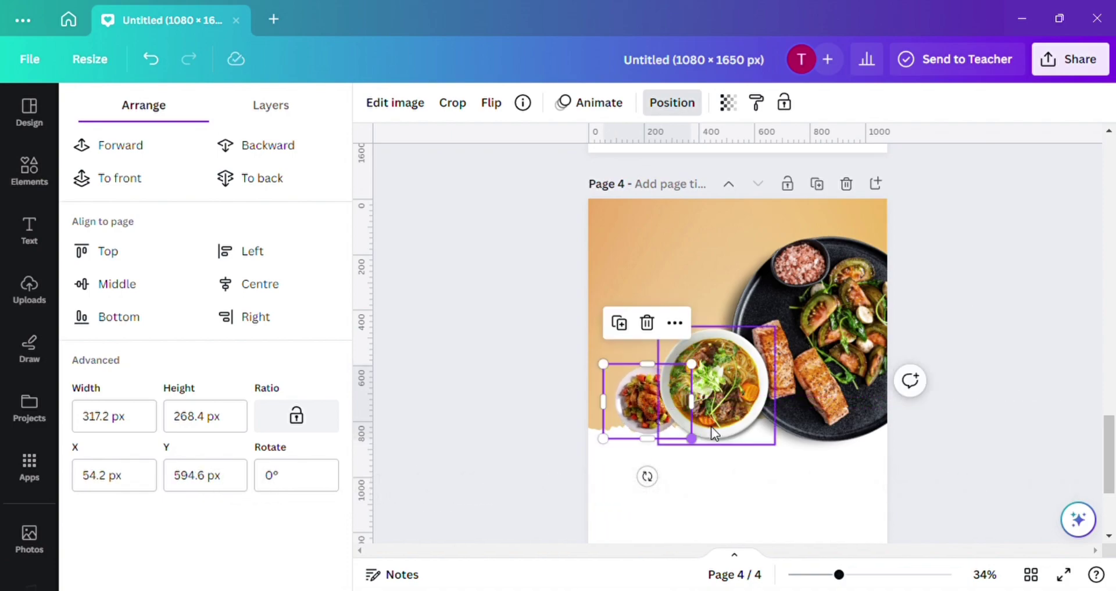
left_click(680, 418)
left_click_drag(658, 443, 678, 451)
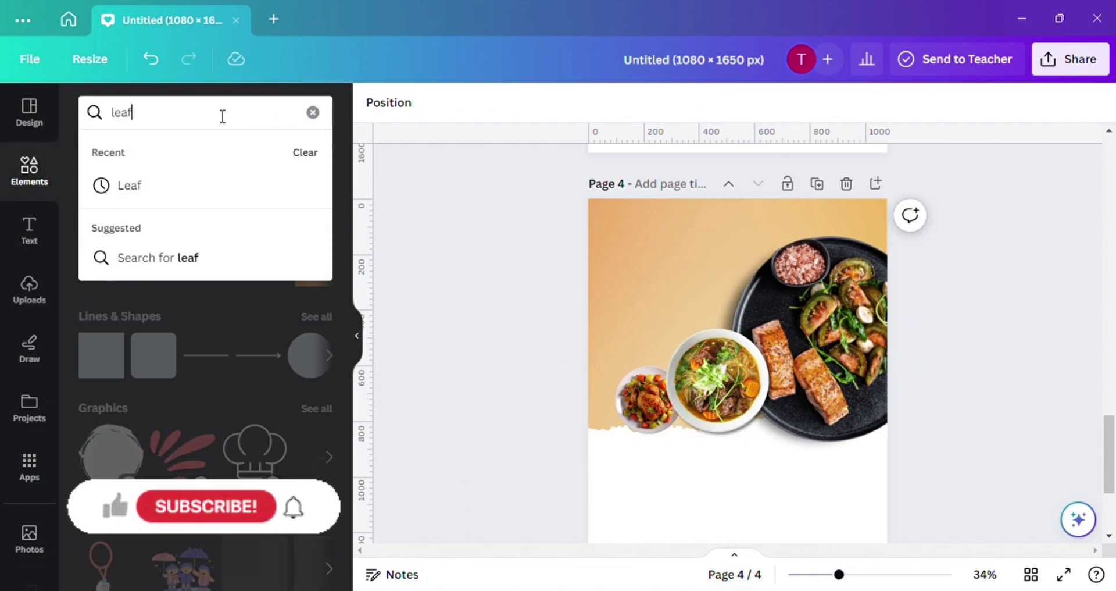
Search for "leaf" graphics and add the hanging green tropical leaves to the page
key("Return")
left_click(137, 151)
scroll(172, 294, "down", 5)
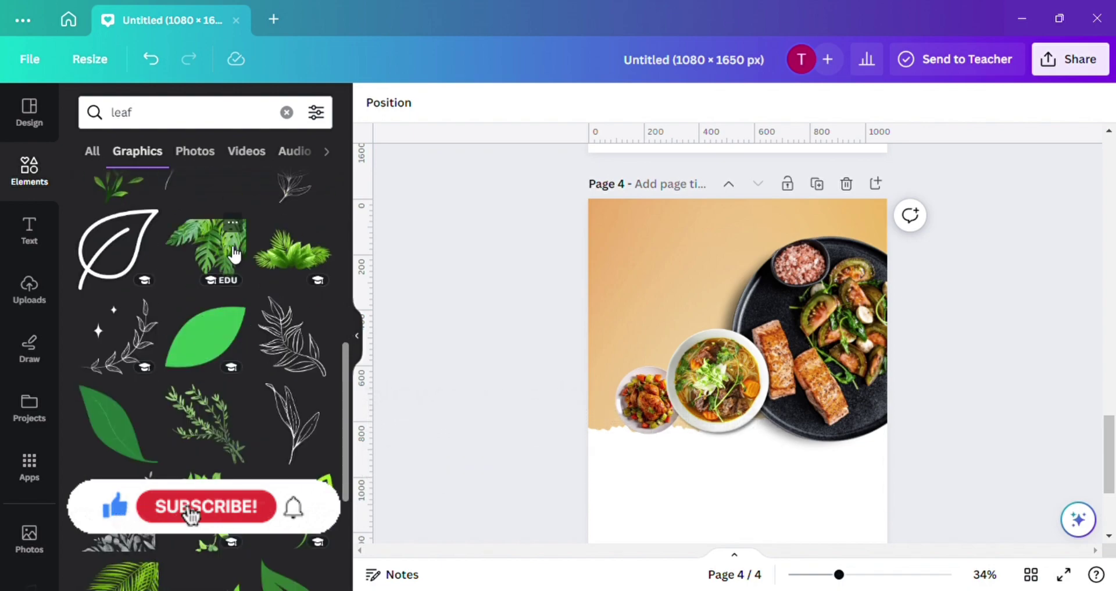
left_click(226, 250)
Resize the leaves to about 378 × 279 px, fit them into the page's top-right corner and send them backward behind the salmon plate
left_click_drag(751, 416, 829, 235)
left_click_drag(756, 315, 785, 273)
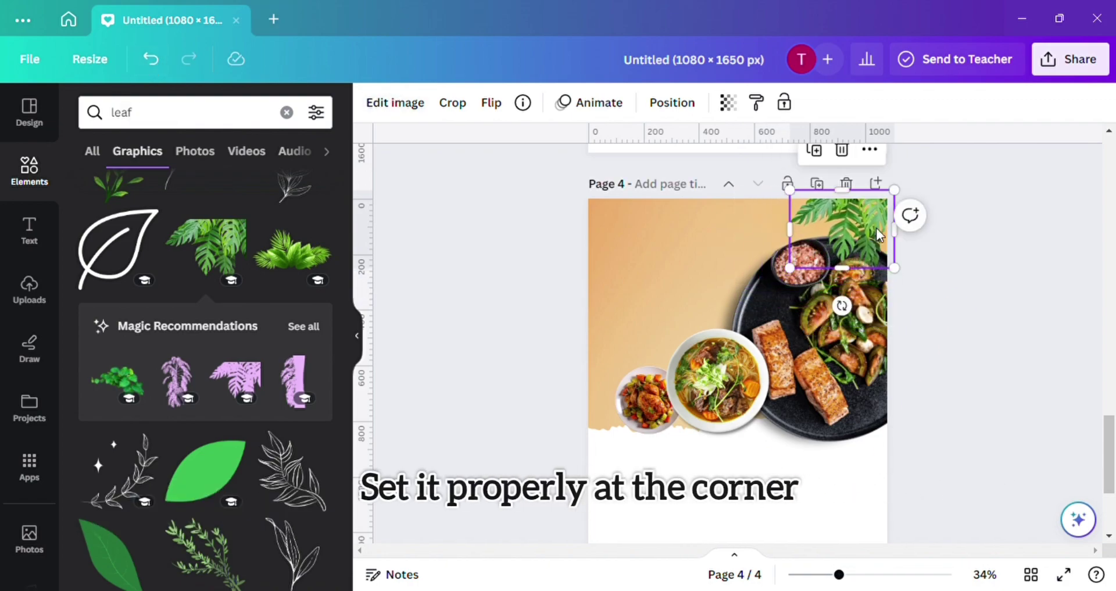
left_click_drag(872, 247, 876, 256)
left_click(680, 103)
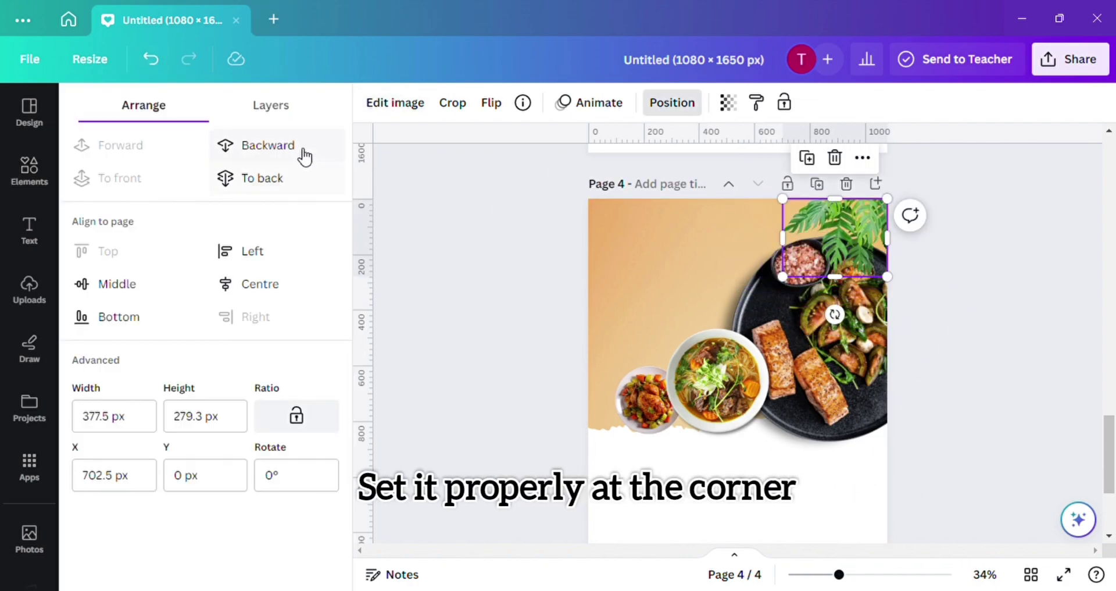
left_click(293, 148)
left_click(934, 260)
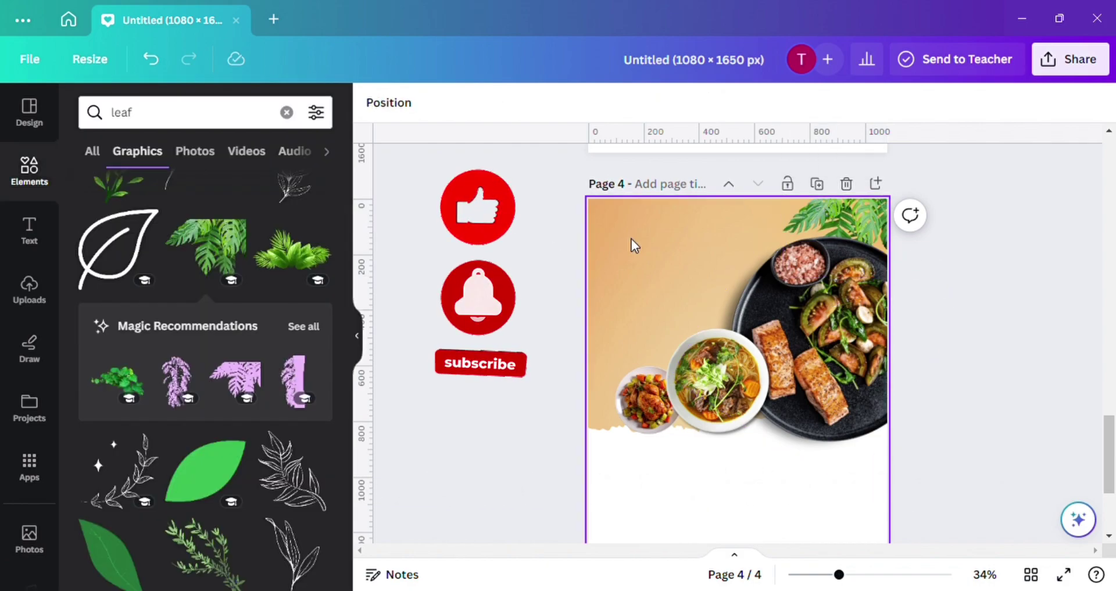
Add the monstera leaf photo from the "leaf" results, rotated and tucked into the page's top-left corner
scroll(313, 336, "down", 6)
scroll(320, 347, "down", 10)
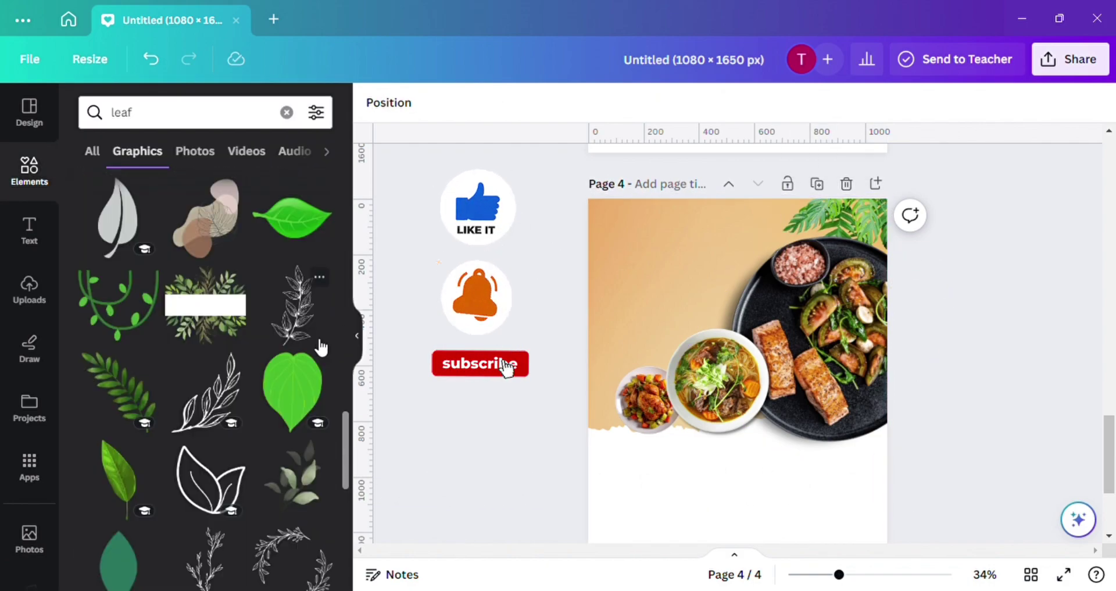
scroll(320, 347, "down", 6)
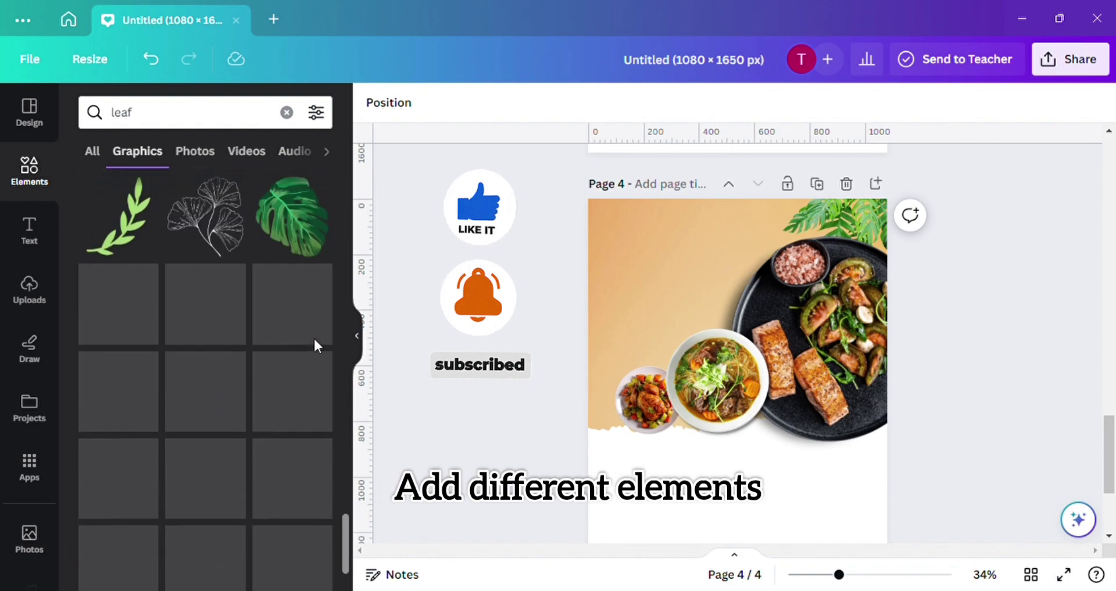
scroll(319, 347, "down", 10)
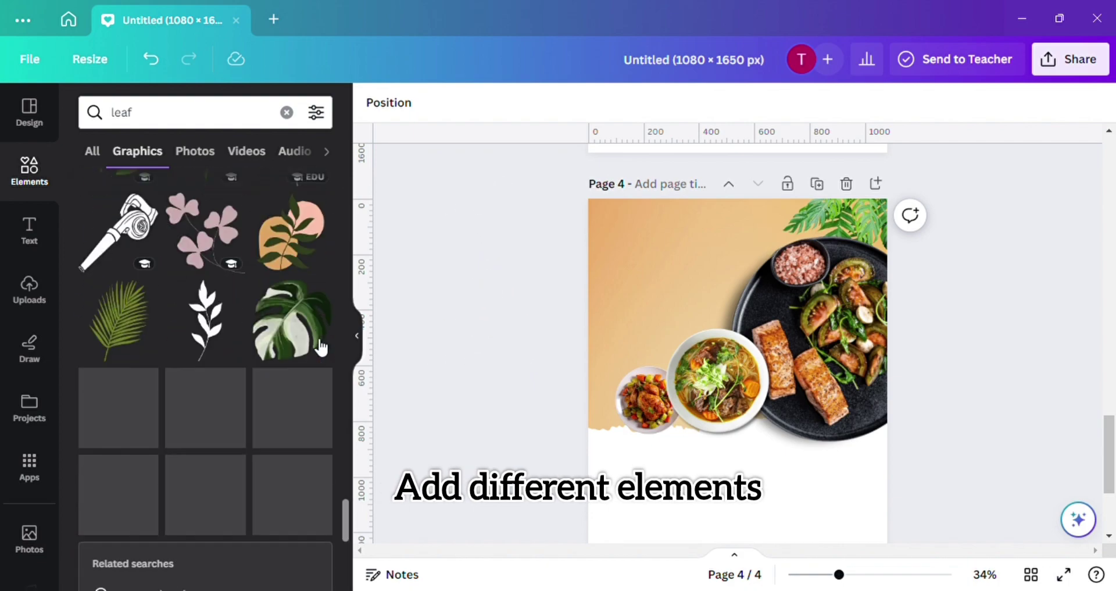
left_click(219, 158)
left_click_drag(105, 449, 633, 201)
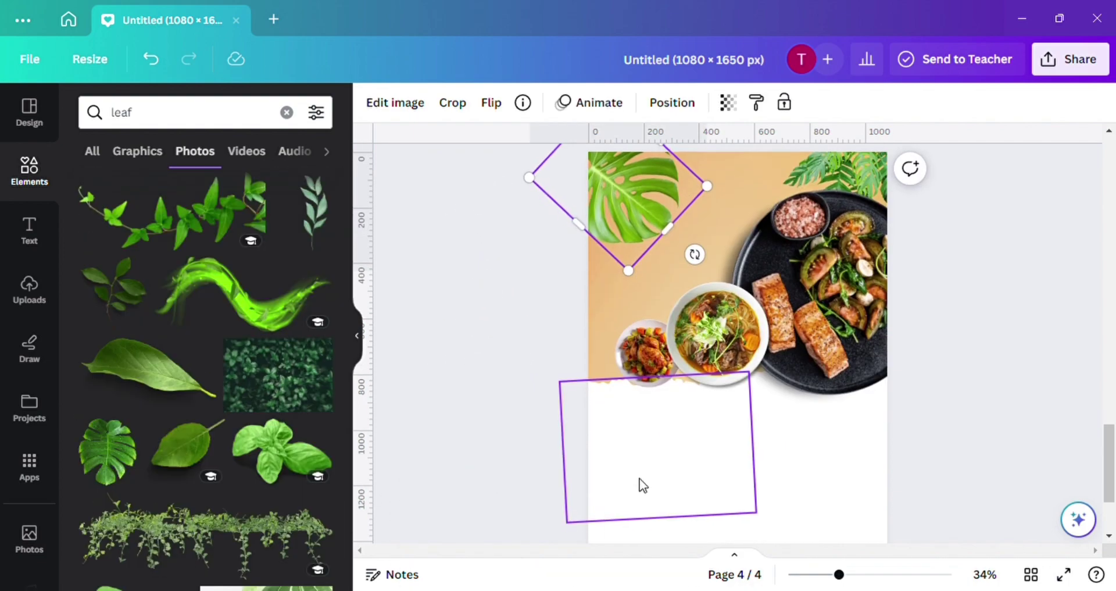
left_click(626, 278)
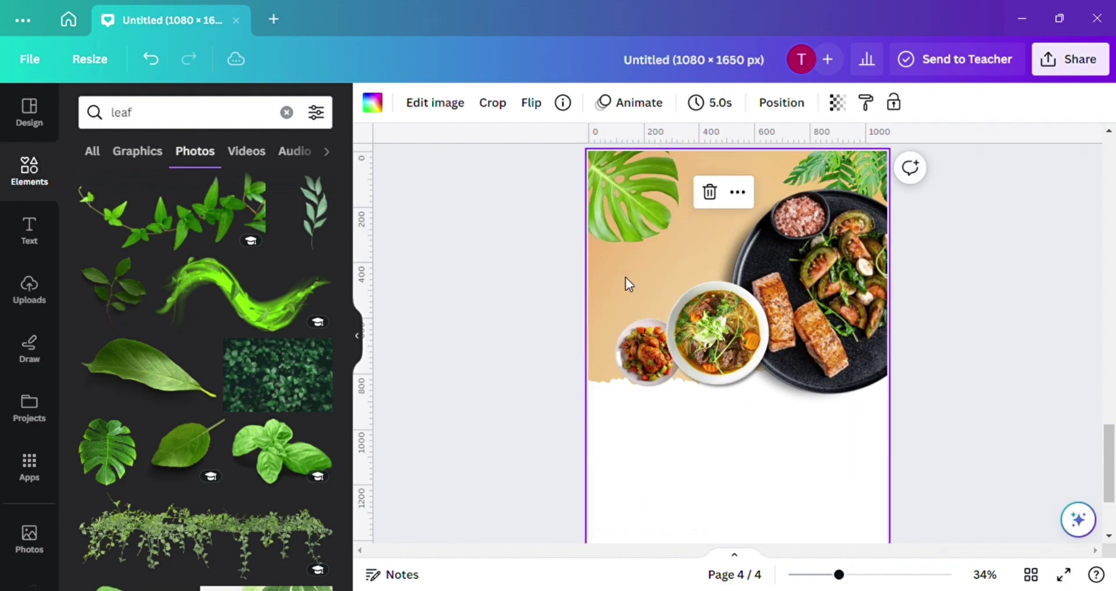
Slightly shrink the monstera leaf in the page's top-left corner
double_click(651, 215)
left_click(651, 215)
left_click(662, 227)
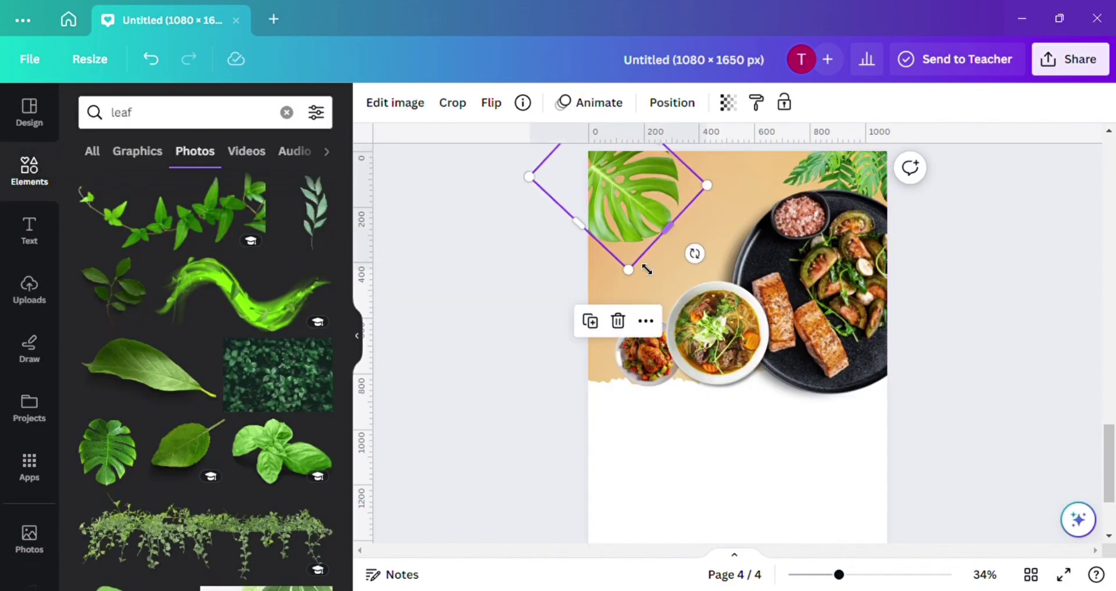
left_click_drag(638, 279, 627, 250)
left_click(578, 255)
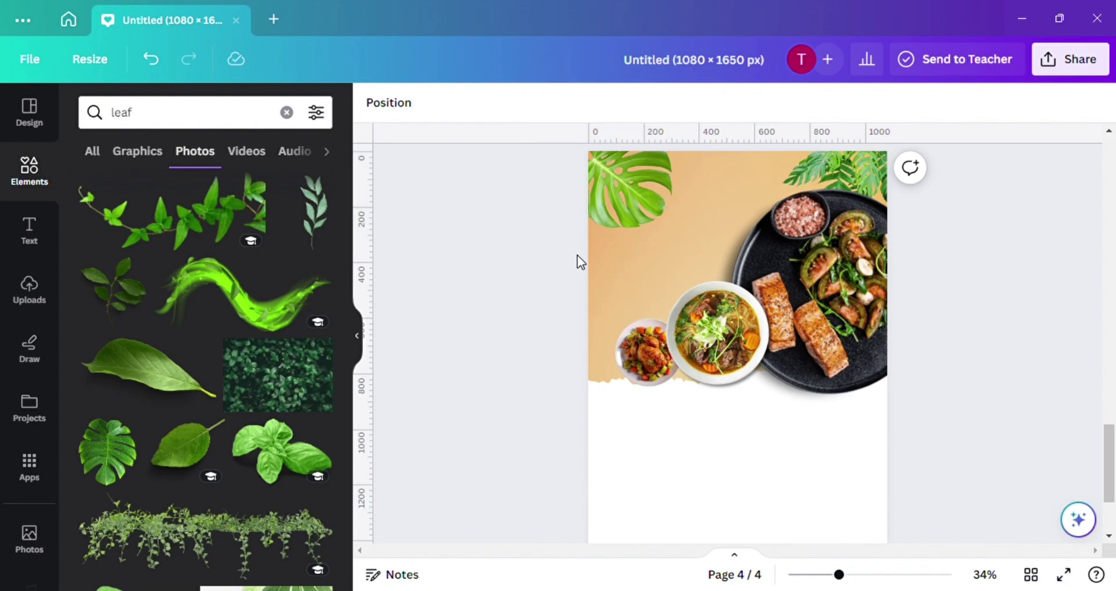
Duplicate the monstera leaf at the page's left edge and make the copy smaller and rotated
left_click(628, 186)
left_click(590, 301)
left_click_drag(617, 197, 581, 323)
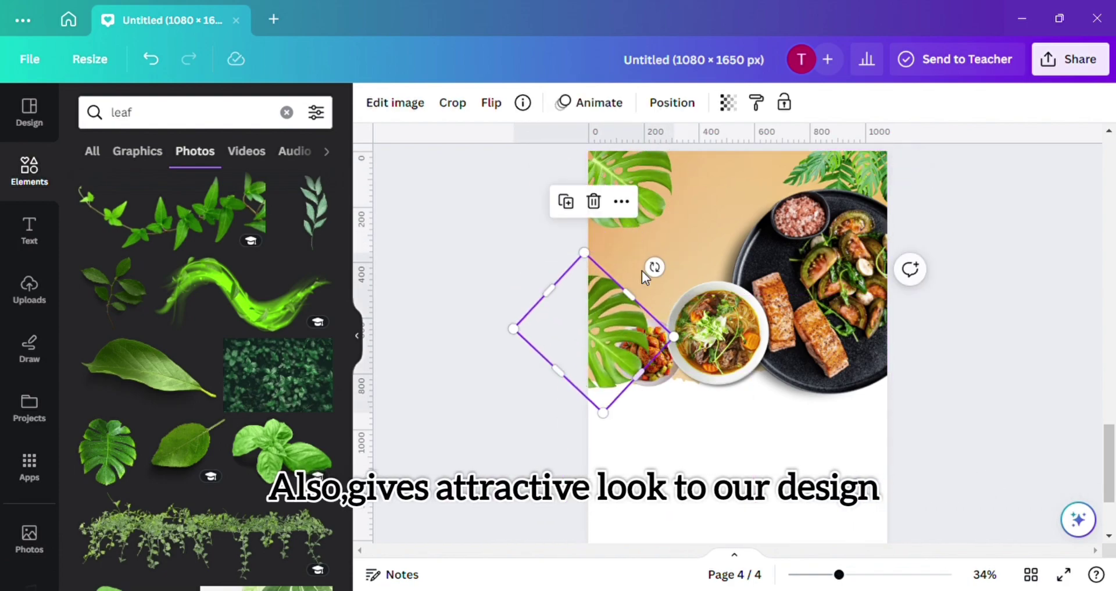
left_click_drag(653, 267, 596, 233)
left_click_drag(638, 270, 600, 334)
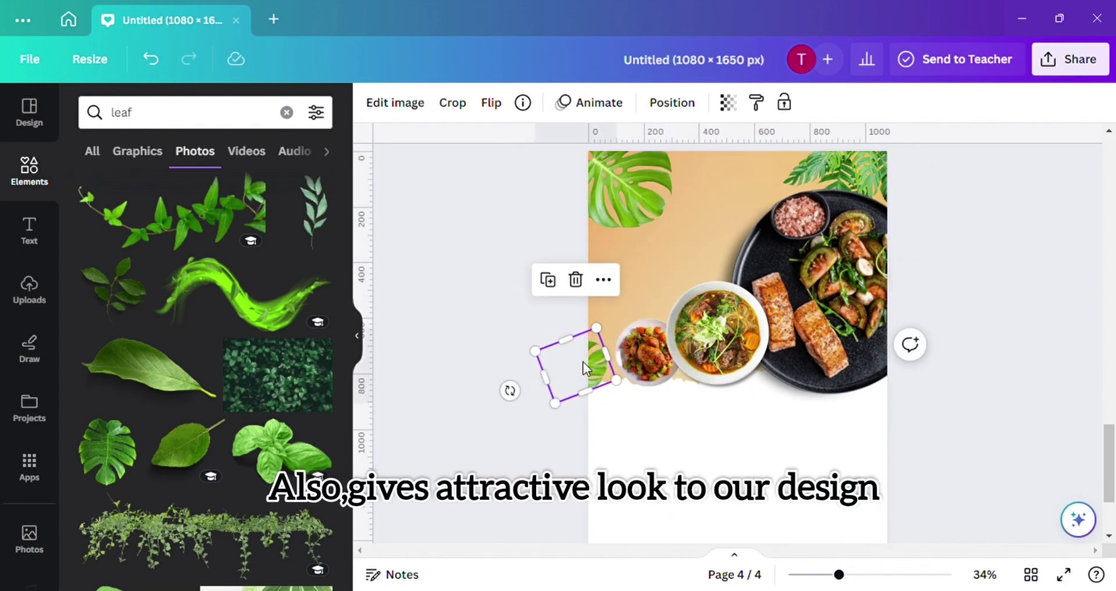
Shrink the leaf copy further and place it over the left end of the torn paper edge
left_click_drag(587, 384, 607, 401)
left_click(605, 387)
left_click(607, 399)
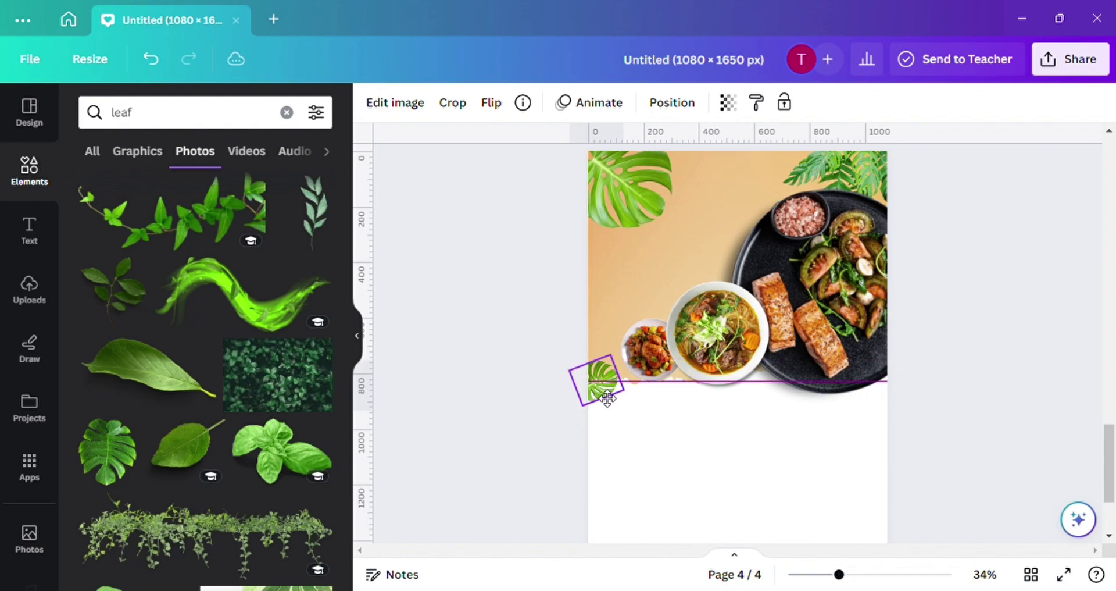
left_click(578, 431)
left_click(593, 401)
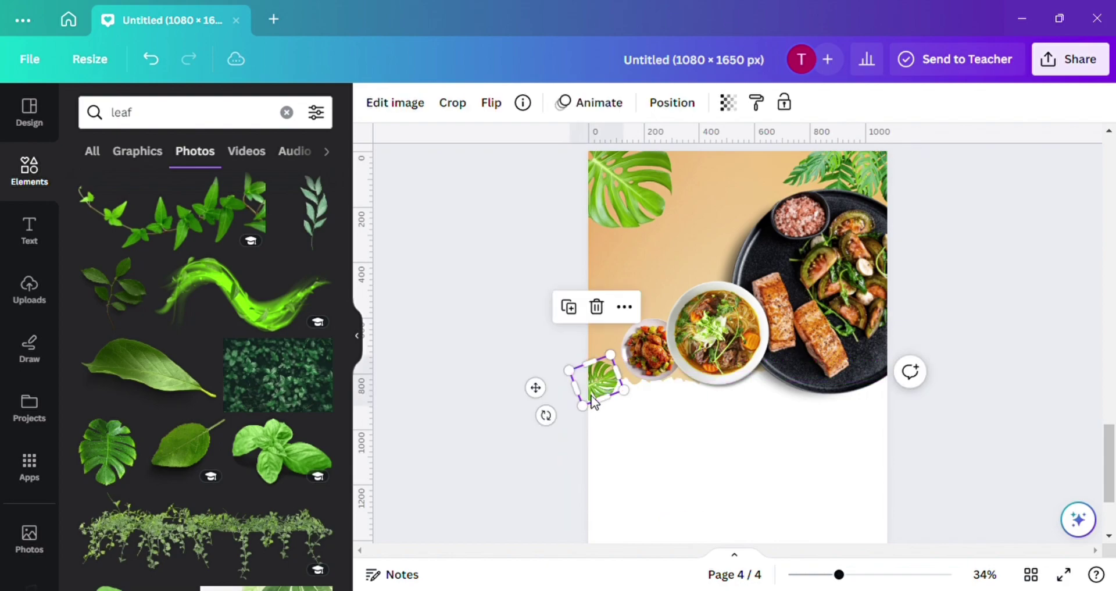
Move the chicken plate slightly right, closer to the soup bowl
mouse_move(662, 375)
left_mouse_down()
mouse_move(686, 392)
mouse_move(669, 366)
left_mouse_up()
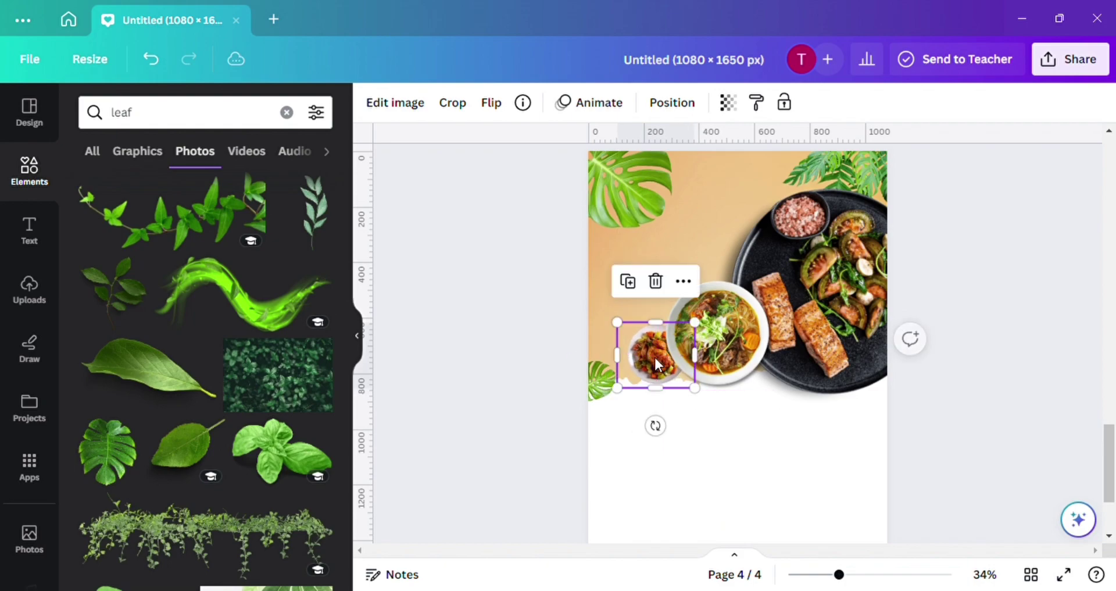
left_click(541, 386)
scroll(950, 329, "up", 1)
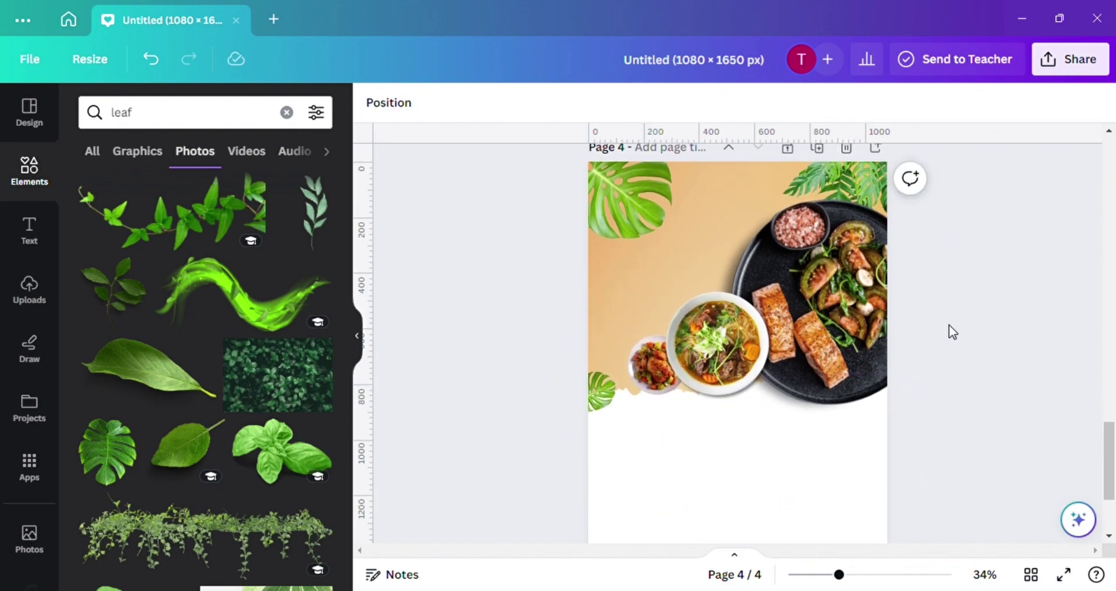
Add the heading "Healthy" and place it above the chicken plate and soup bowl
left_click(33, 237)
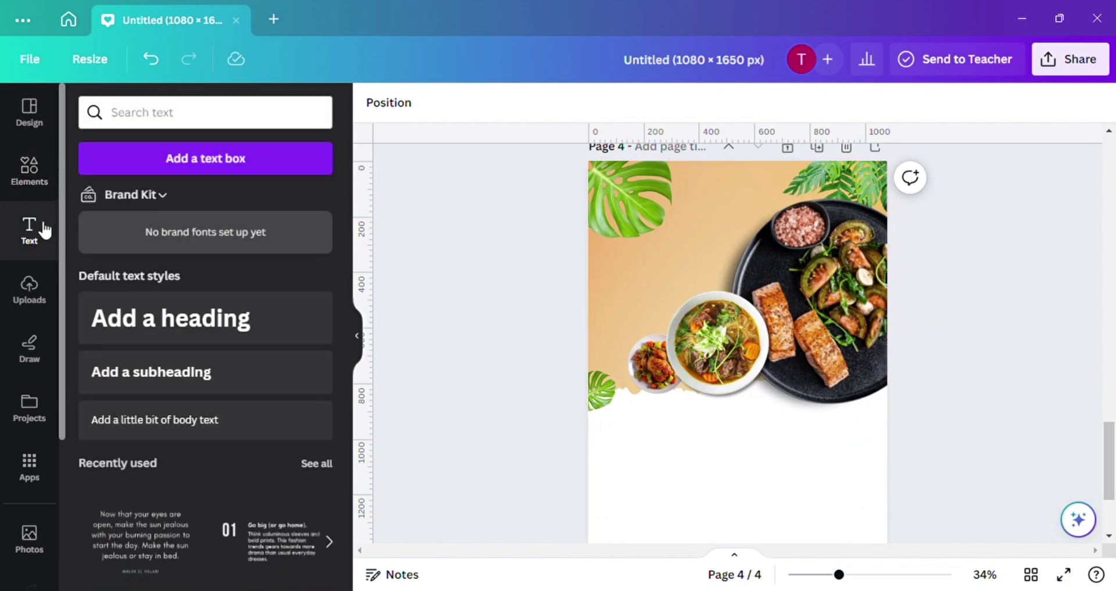
left_click(152, 323)
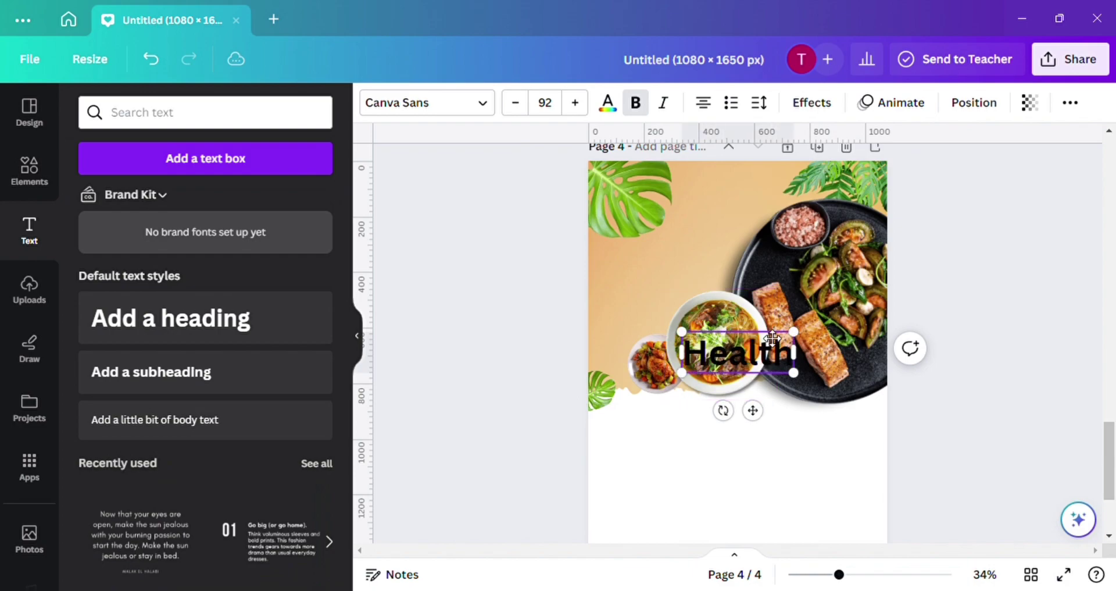
left_click_drag(755, 414, 696, 337)
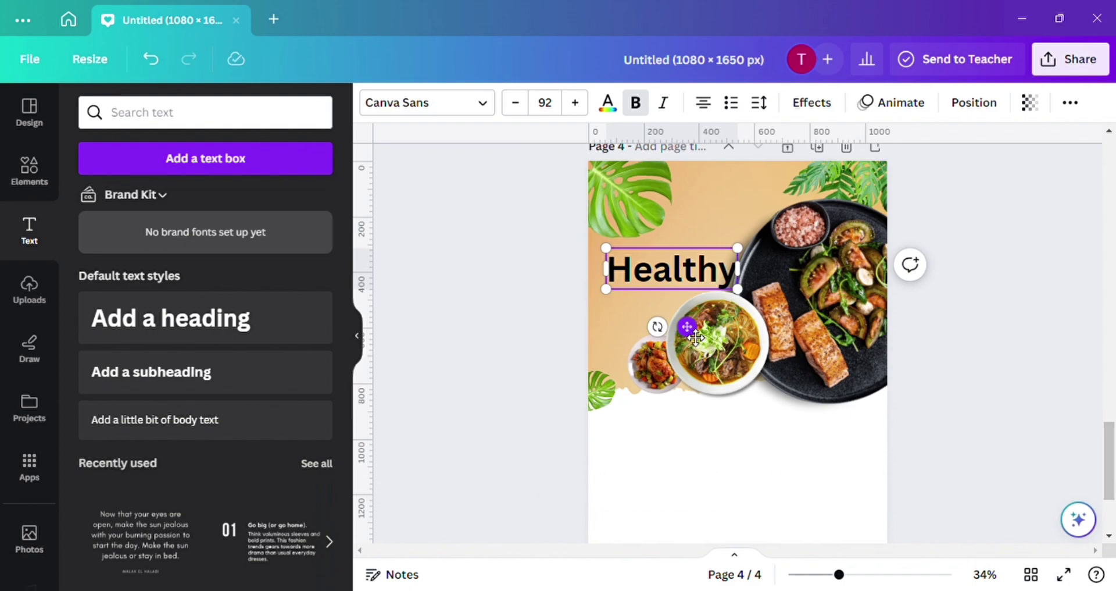
Set the "Healthy" heading in white Playlist Script at size 109 and nudge it slightly upward
left_click(486, 105)
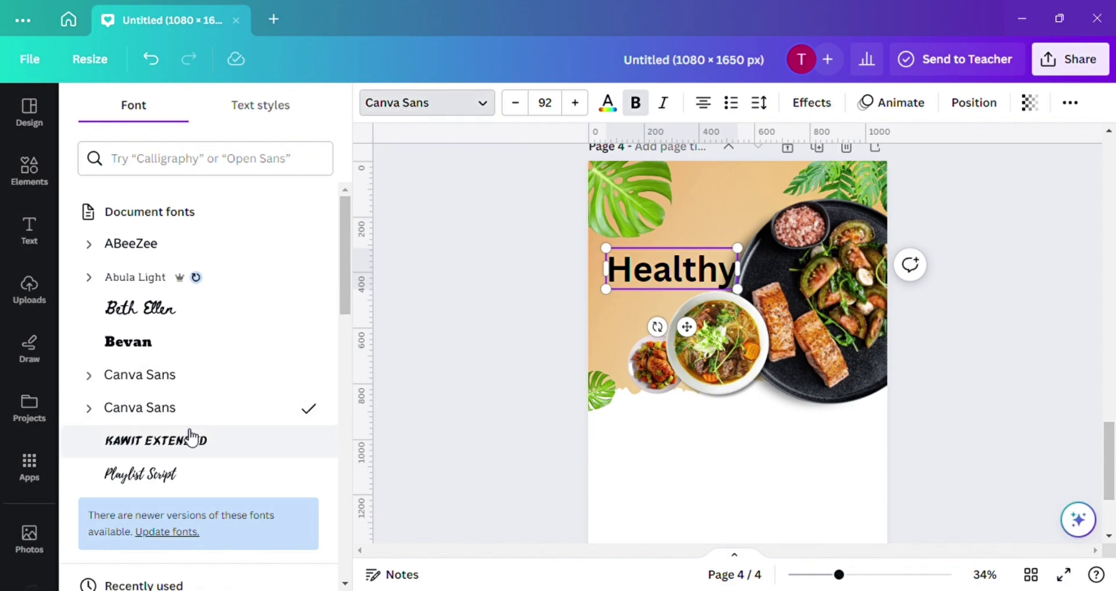
left_click(215, 474)
left_click_drag(631, 298, 611, 309)
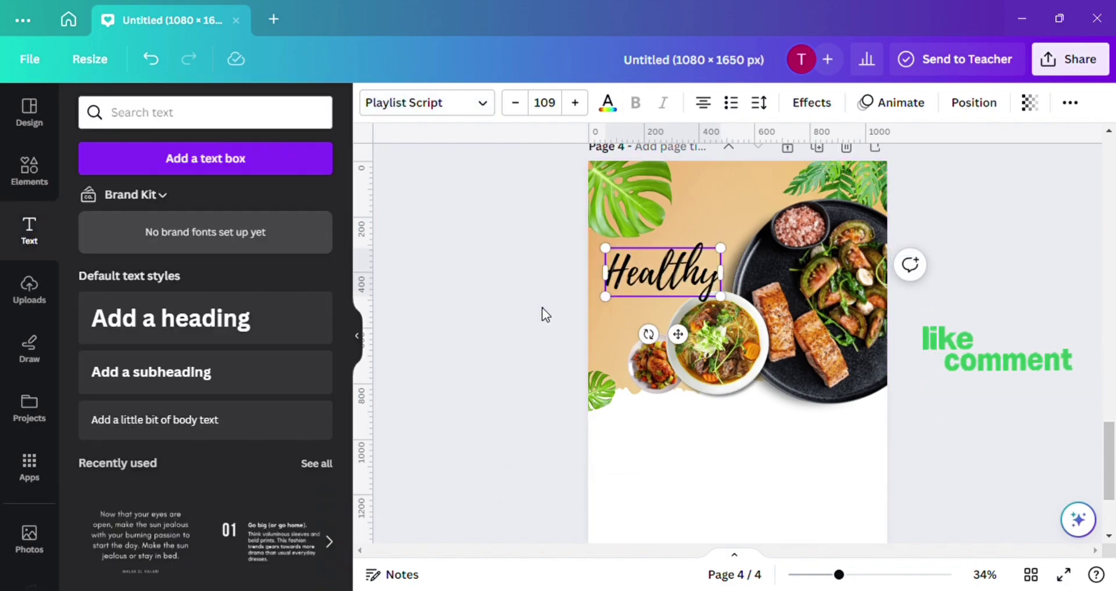
left_click_drag(663, 272, 664, 264)
left_click(610, 104)
left_click(140, 246)
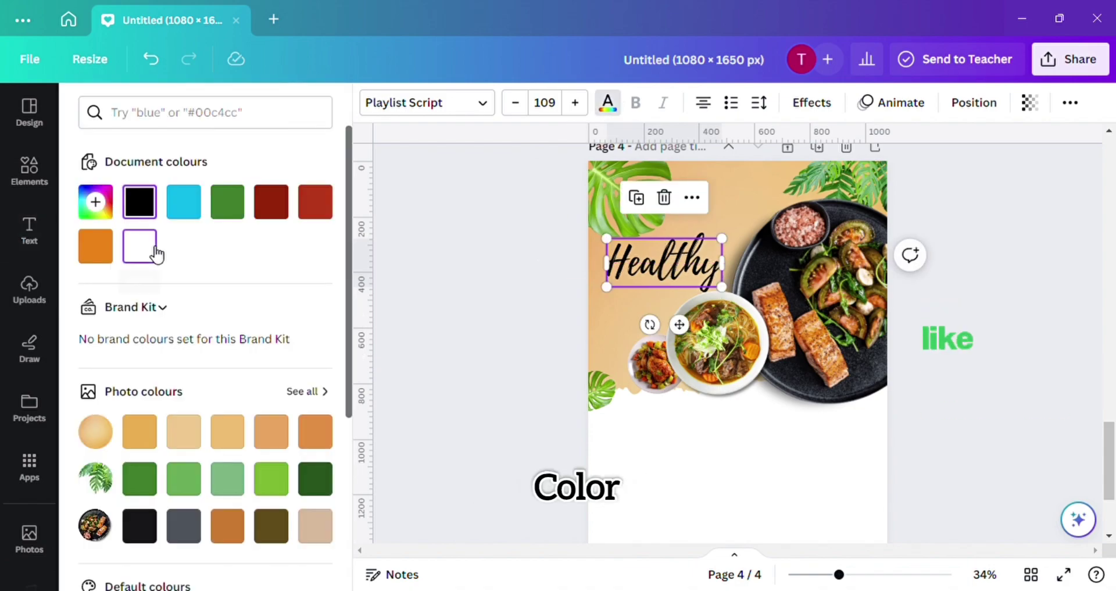
Apply a black Shadow text effect with blur 16 to the "Healthy" heading
left_click(813, 102)
left_click(298, 225)
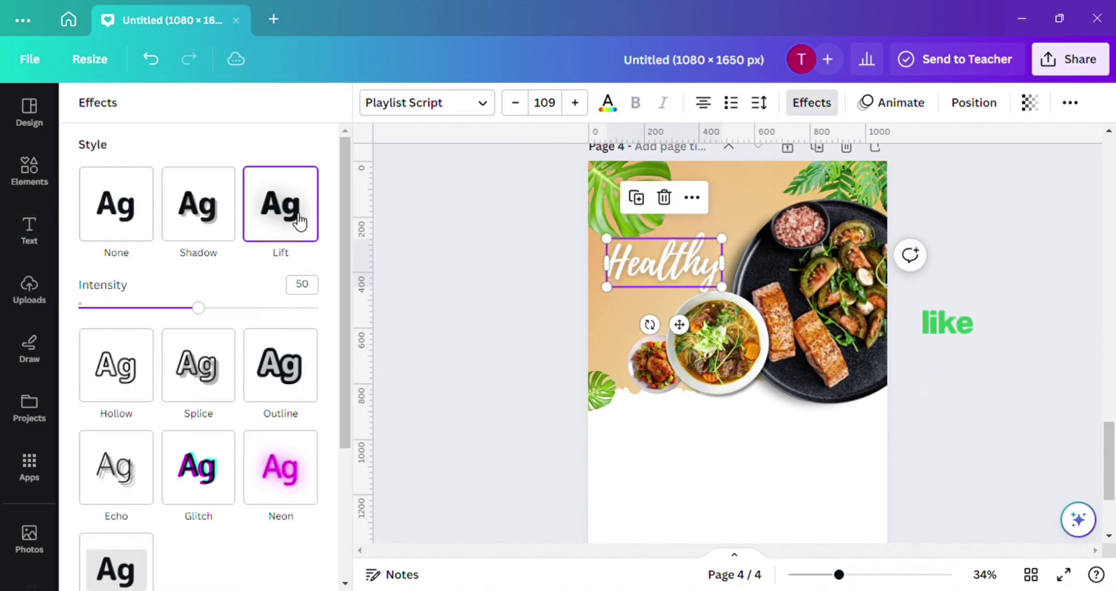
left_click(219, 215)
left_click(305, 472)
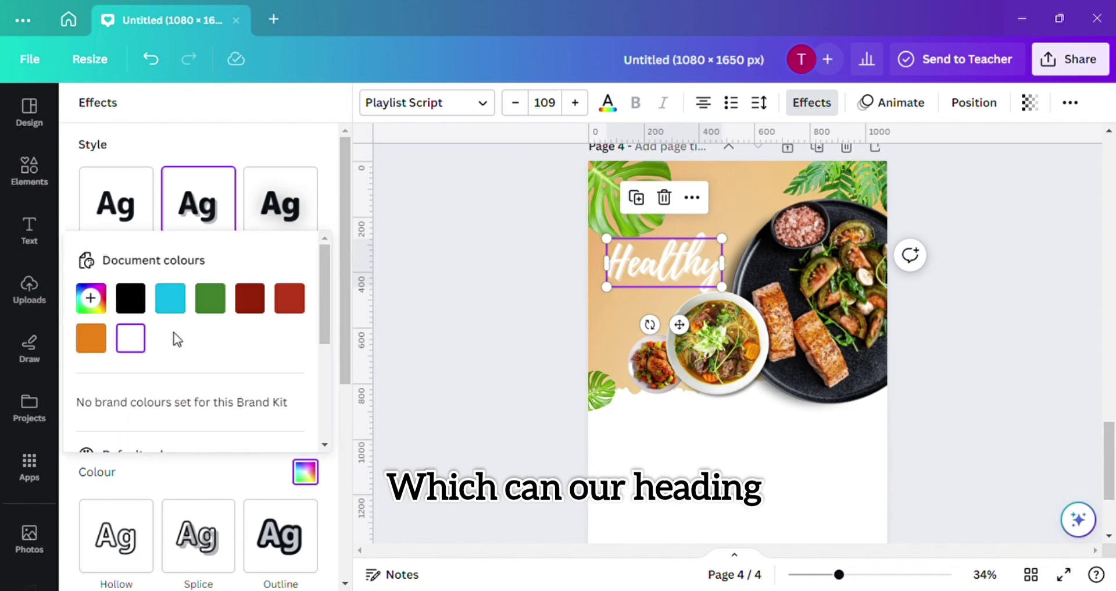
scroll(221, 401, "down", 3)
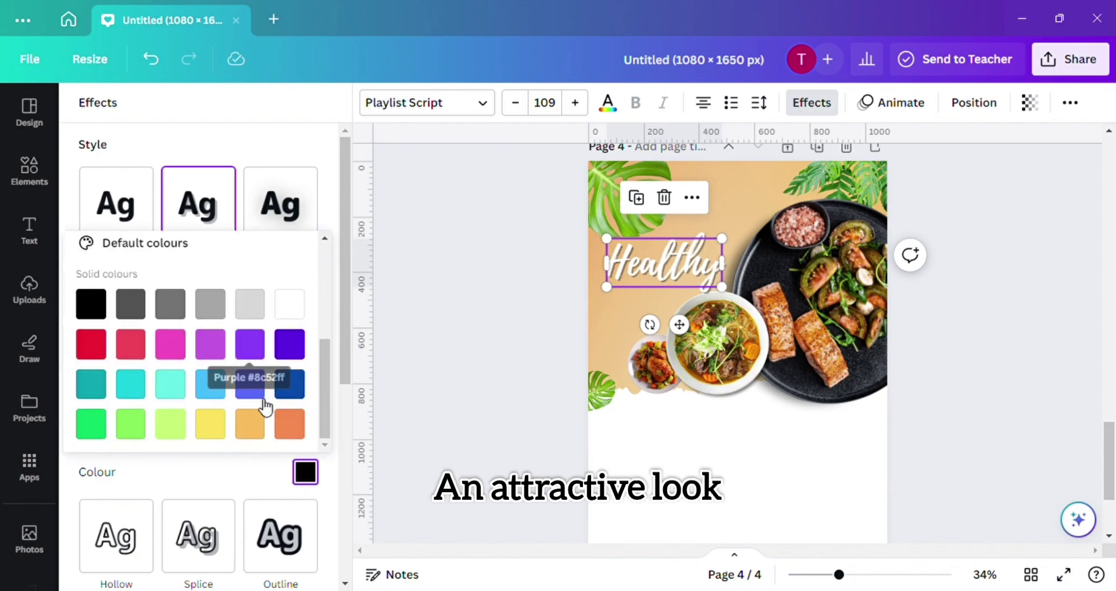
scroll(267, 404, "up", 3)
left_click(130, 338)
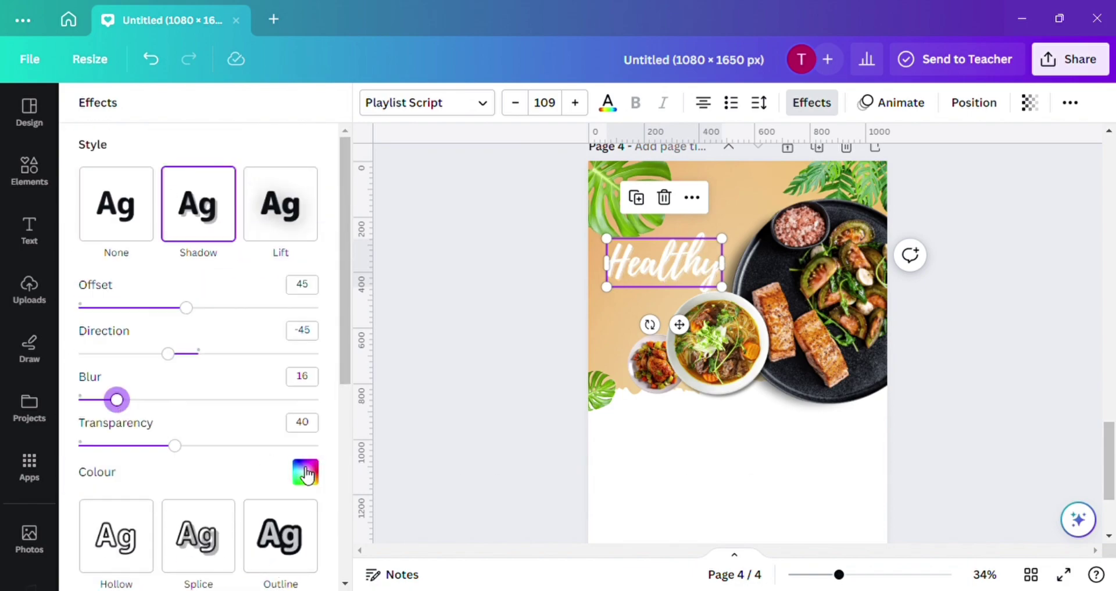
left_click(305, 471)
left_click(131, 298)
Slightly enlarge the "Healthy" heading and reposition it above the soup bowl
mouse_move(607, 287)
left_mouse_down()
mouse_move(594, 296)
mouse_move(651, 285)
left_mouse_up()
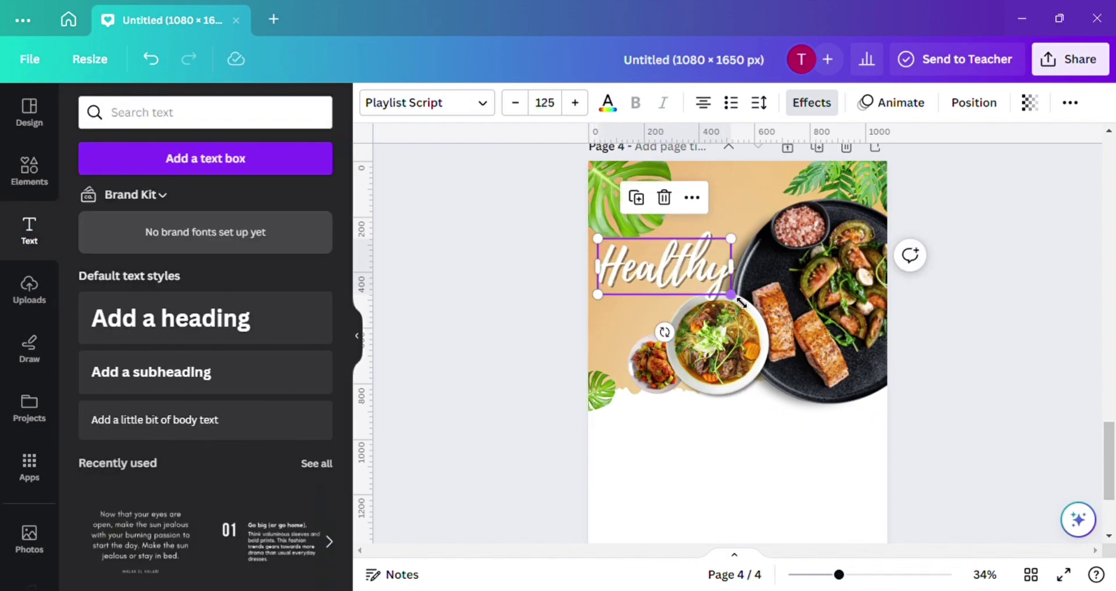
left_click_drag(741, 302, 719, 289)
mouse_move(668, 266)
left_mouse_down()
mouse_move(678, 265)
mouse_move(670, 262)
left_mouse_up()
Shift the salmon plate, soup bowl and chicken plate slightly right to make room for the heading
left_click(784, 360)
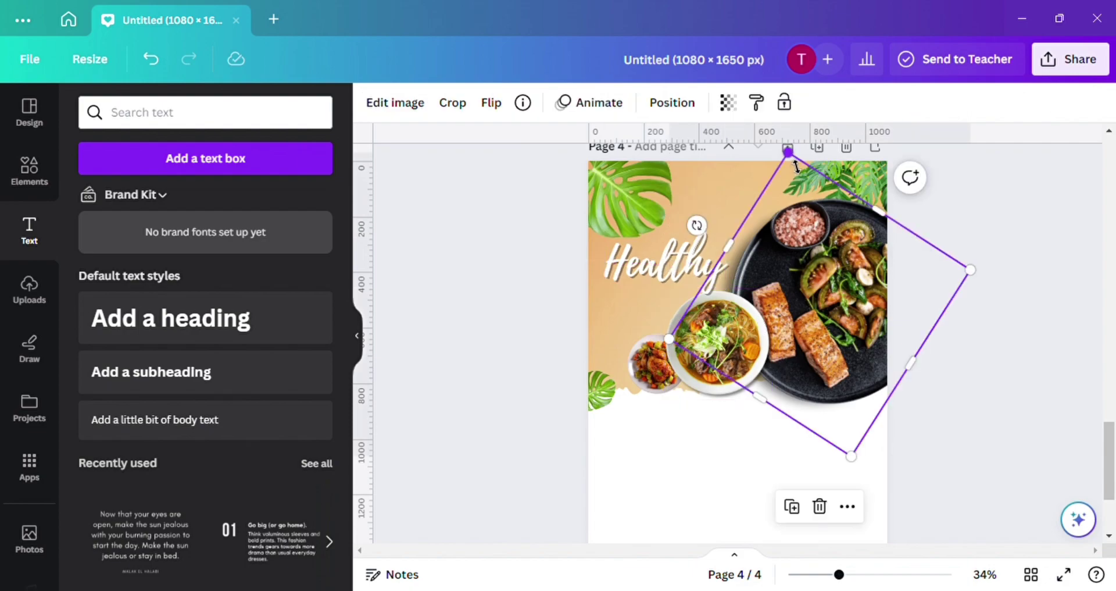
left_click_drag(822, 303, 841, 309)
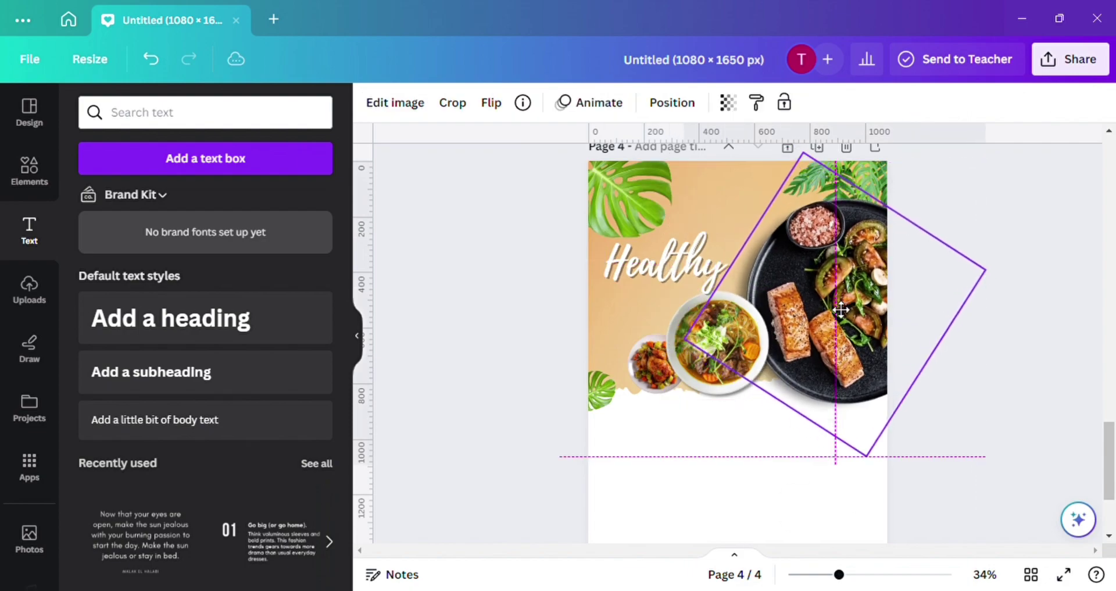
mouse_move(700, 367)
left_mouse_down()
mouse_move(719, 367)
mouse_move(683, 379)
left_mouse_up()
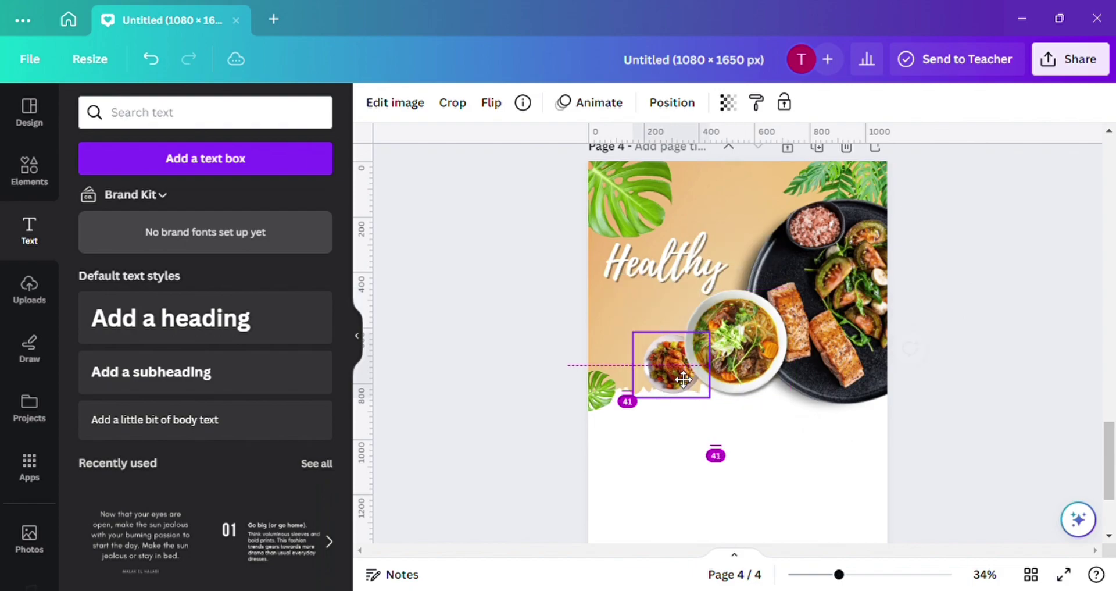
left_click(541, 379)
Enlarge the "Healthy" heading toward the salmon plate and shift the top-left monstera leaf slightly upward
mouse_move(674, 261)
left_mouse_down()
mouse_move(690, 273)
mouse_move(696, 264)
left_mouse_up()
left_click(607, 200)
left_click_drag(620, 277, 609, 283)
left_click(522, 273)
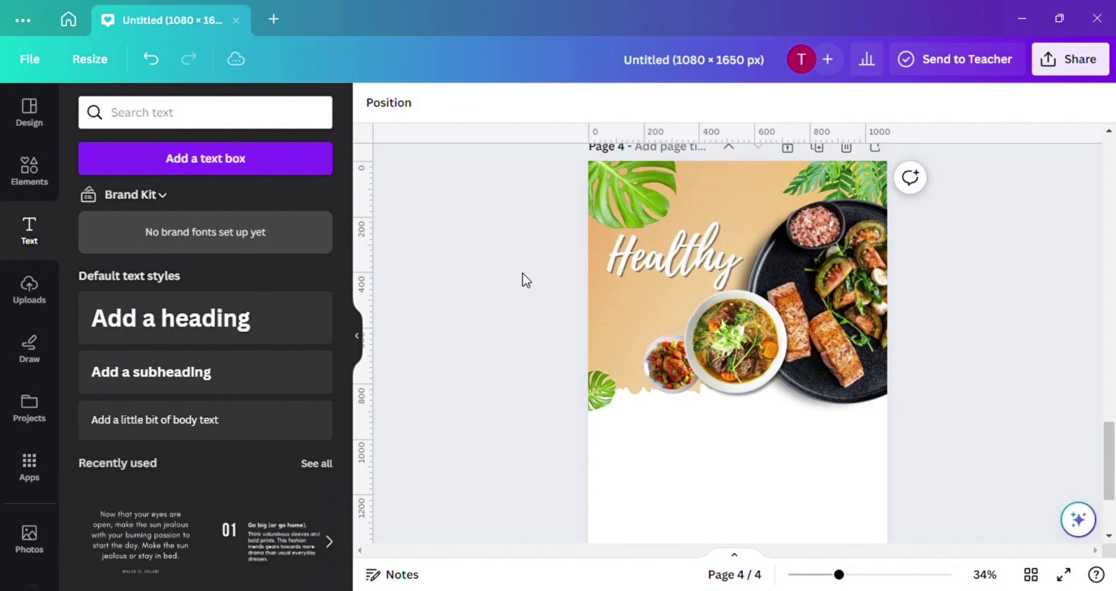
Add the subheading "FOOD MENU" in Kawit Extended at size 47.1 and place it directly beneath "Healthy"
left_click(260, 364)
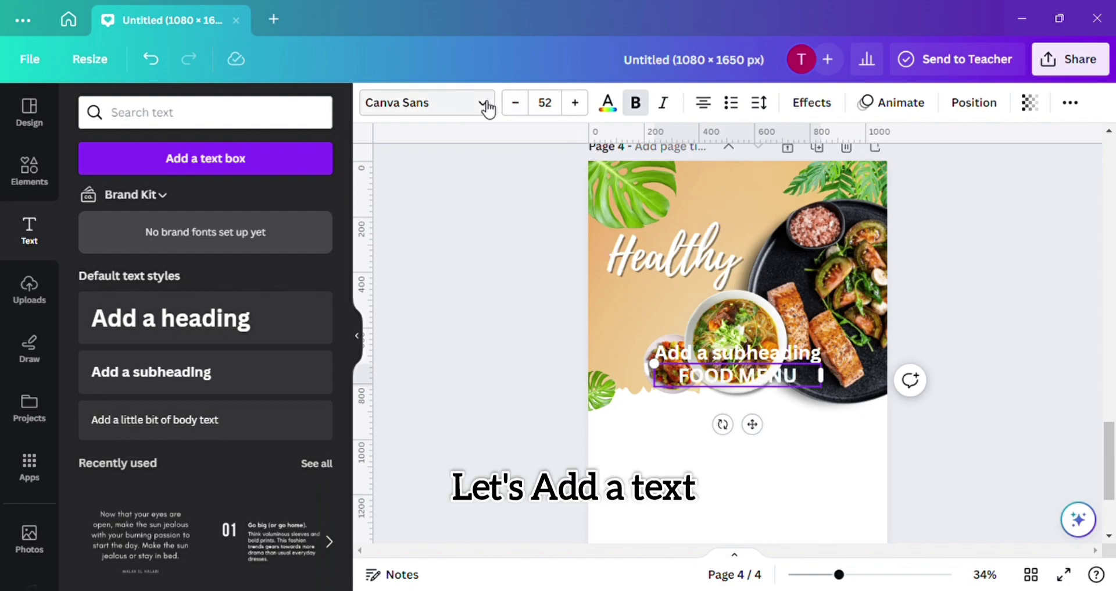
left_click(438, 111)
left_click(201, 445)
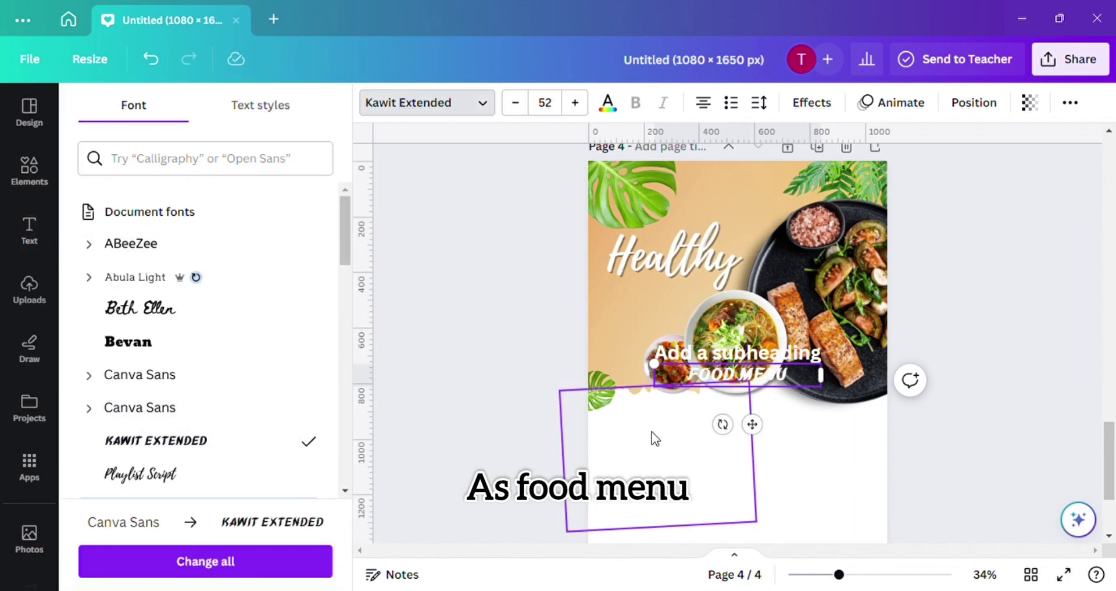
left_click_drag(749, 410, 696, 348)
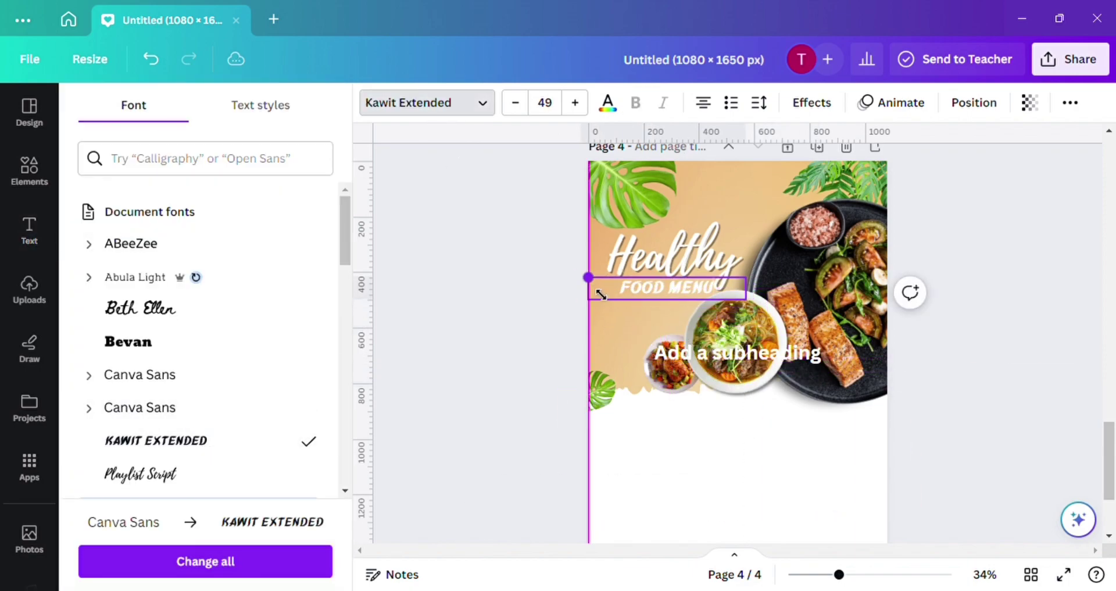
left_click_drag(601, 294, 607, 296)
Recolour the "FOOD MENU" subheading with the bright red from the default solid colours
left_click(607, 103)
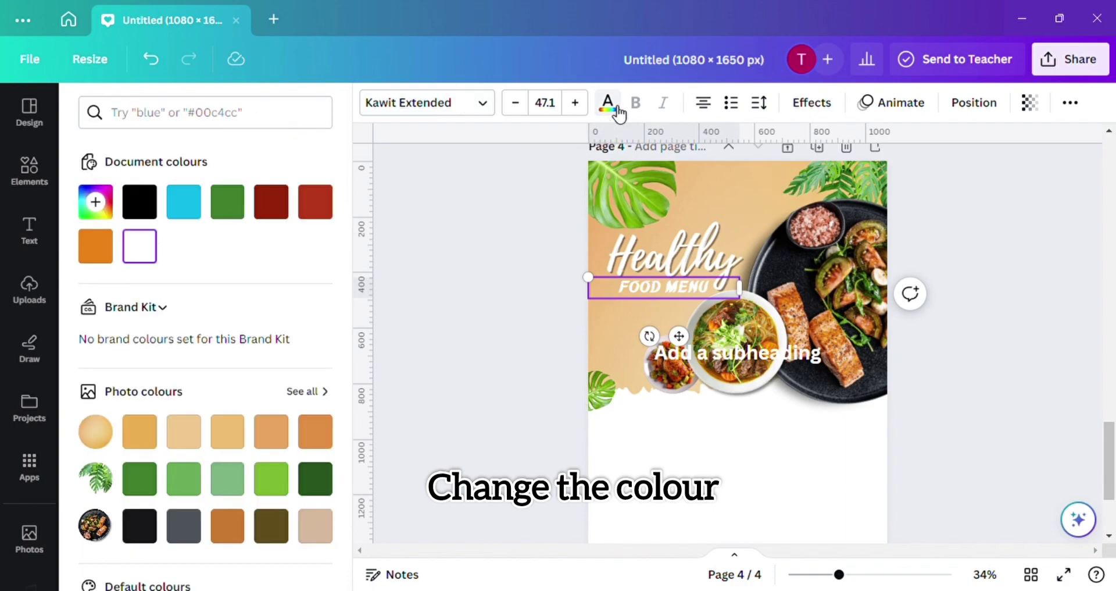
left_click(271, 202)
left_click(607, 103)
left_click(608, 103)
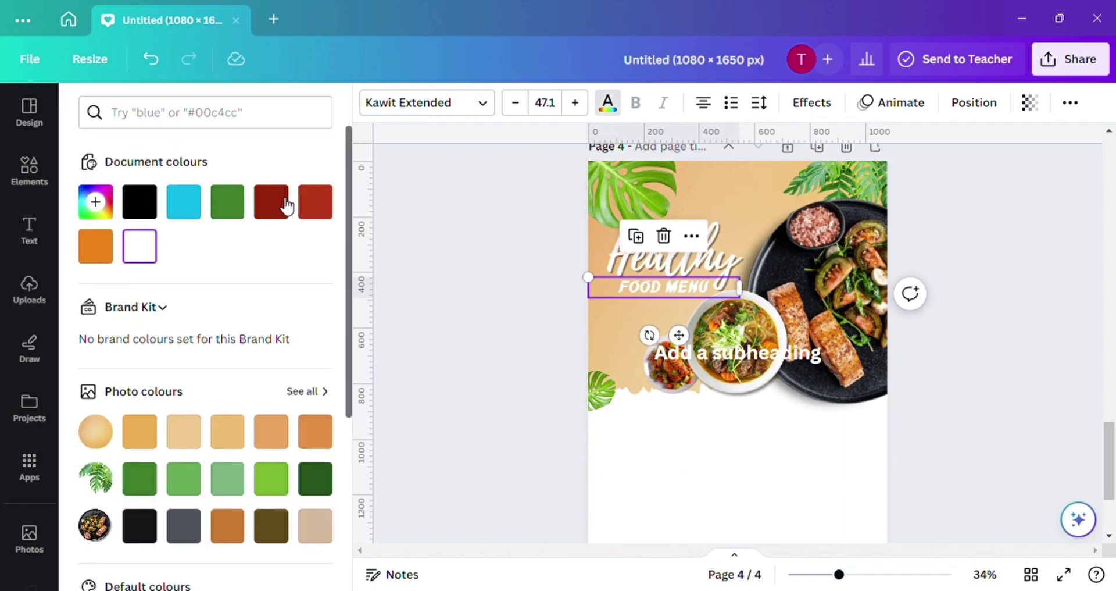
left_click(270, 202)
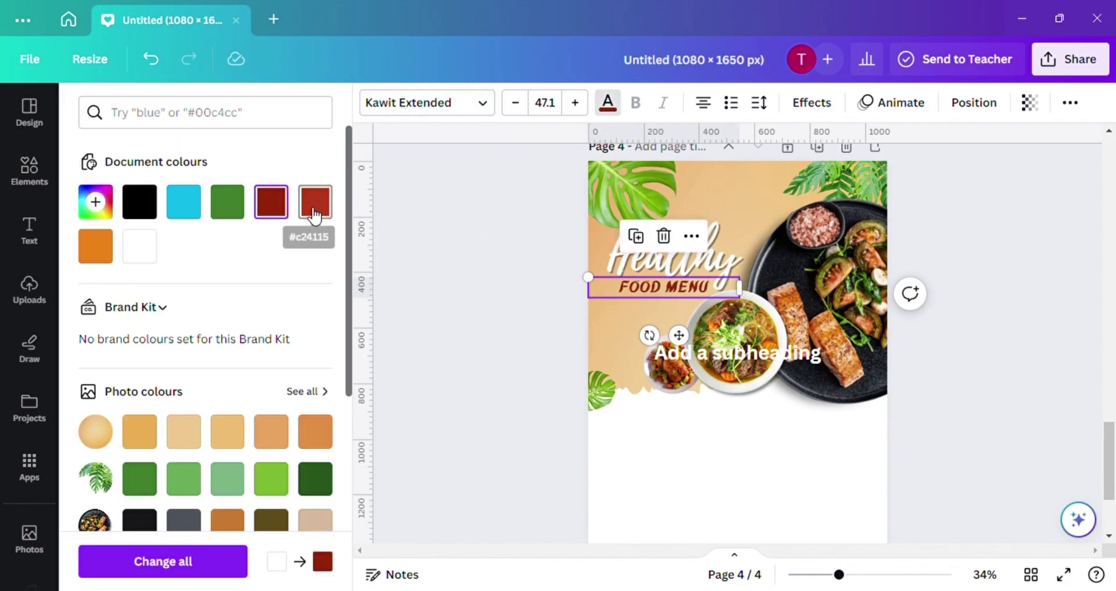
scroll(284, 314, "down", 5)
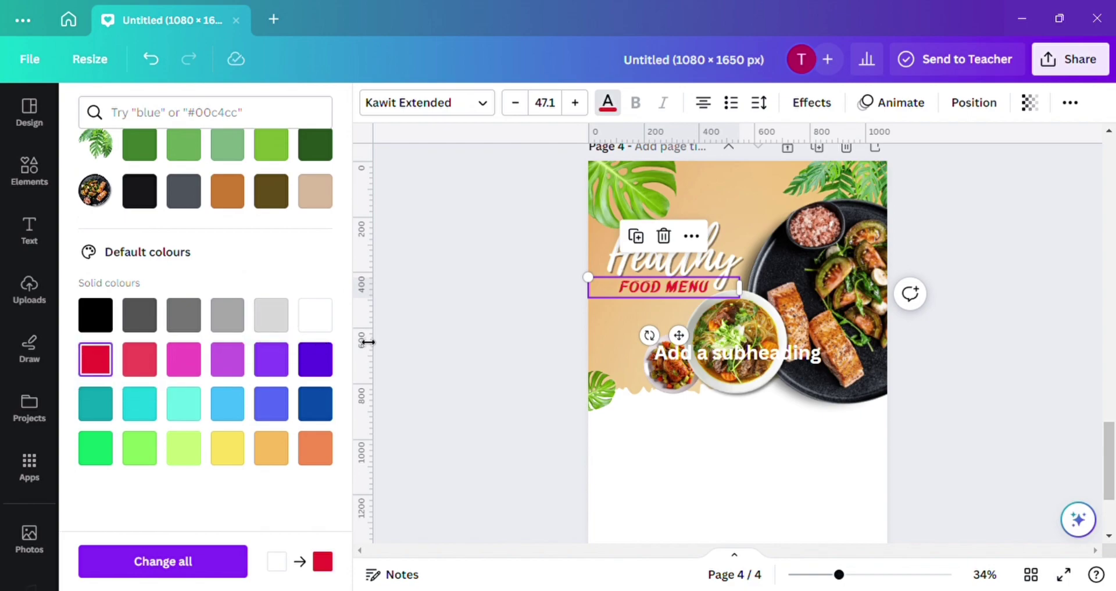
Try the dark red document colour on the "FOOD MENU" subheading
scroll(232, 260, "up", 5)
left_click(271, 202)
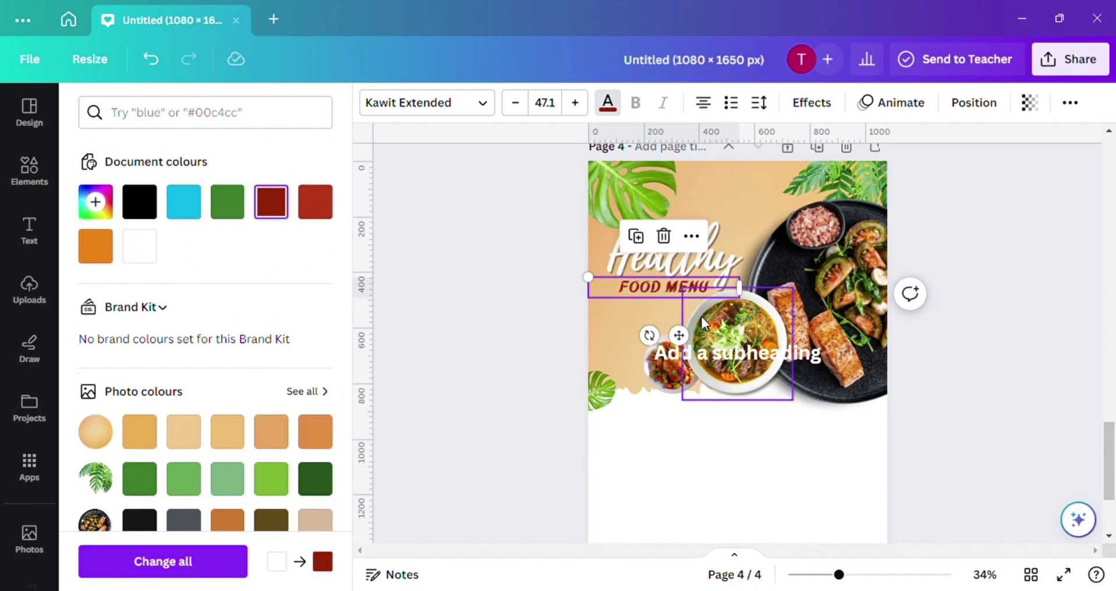
scroll(701, 315, "up", 3)
left_click(763, 382)
left_click(750, 318)
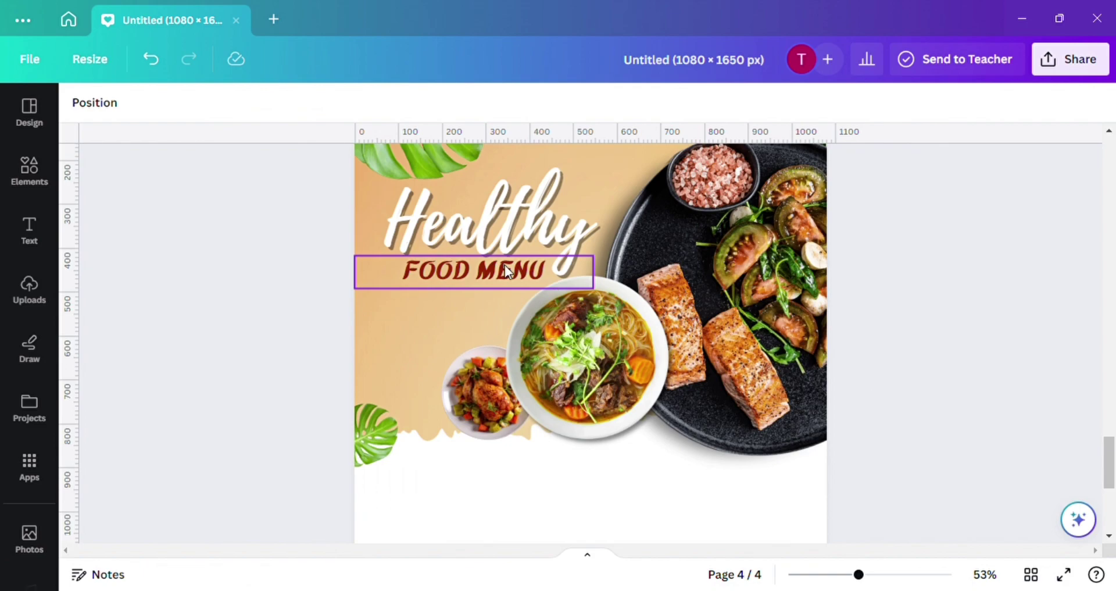
Recolour the "FOOD MENU" subheading with the lighter red #c24115 from the document colours
left_click(621, 270)
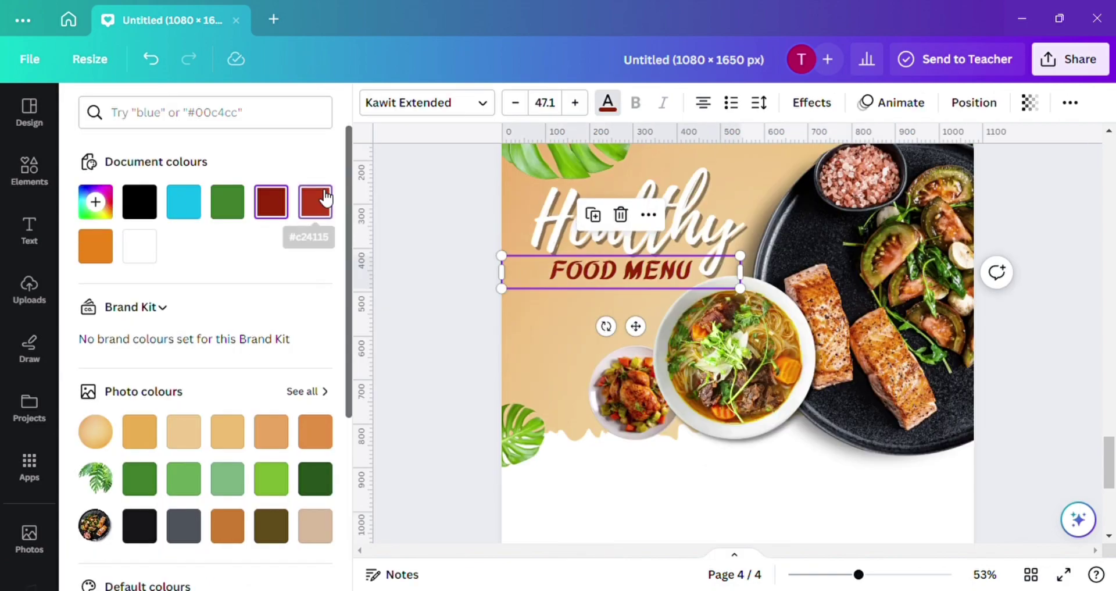
left_click(327, 199)
key("Escape")
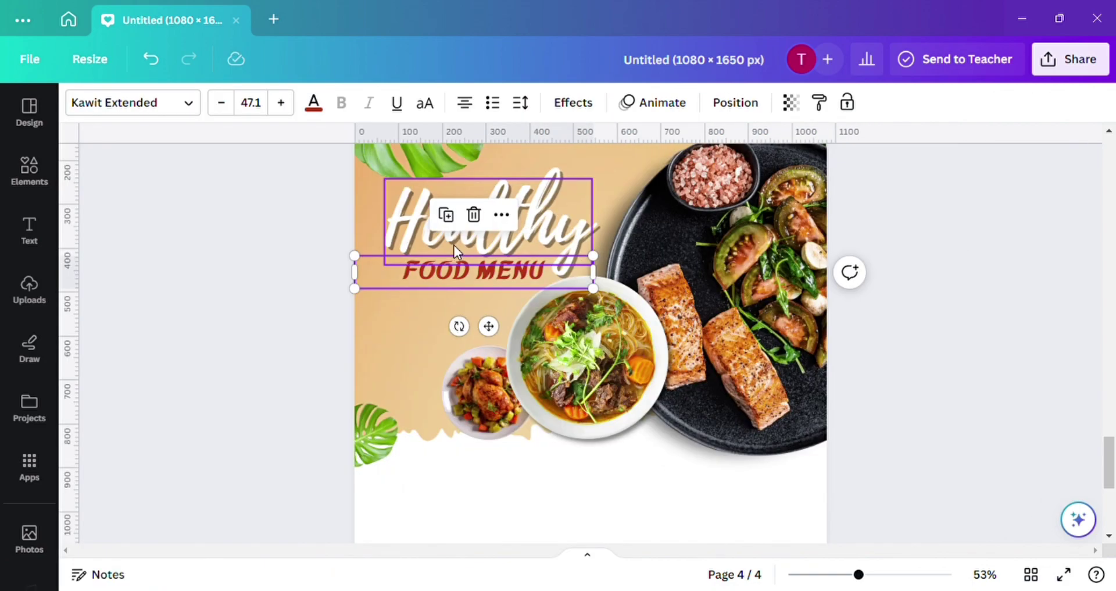
left_click(311, 309)
key("ctrl+minus")
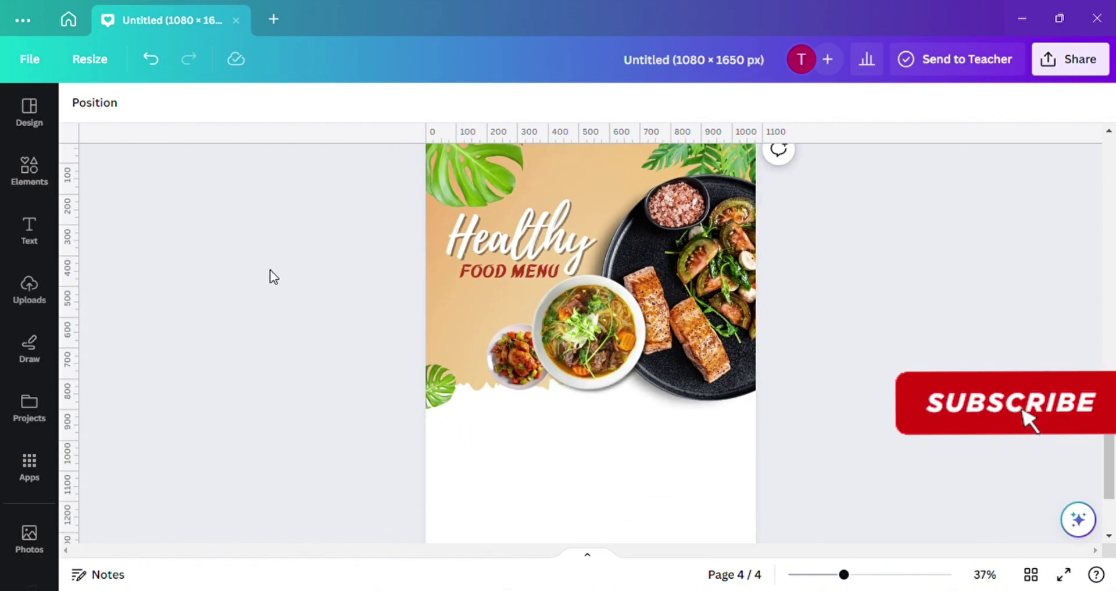
Search the elements library for "FOOD on plate" and limit the results to photos
scroll(268, 279, "down", 3)
left_click(29, 170)
left_click(194, 120)
type("FOOD on plate")
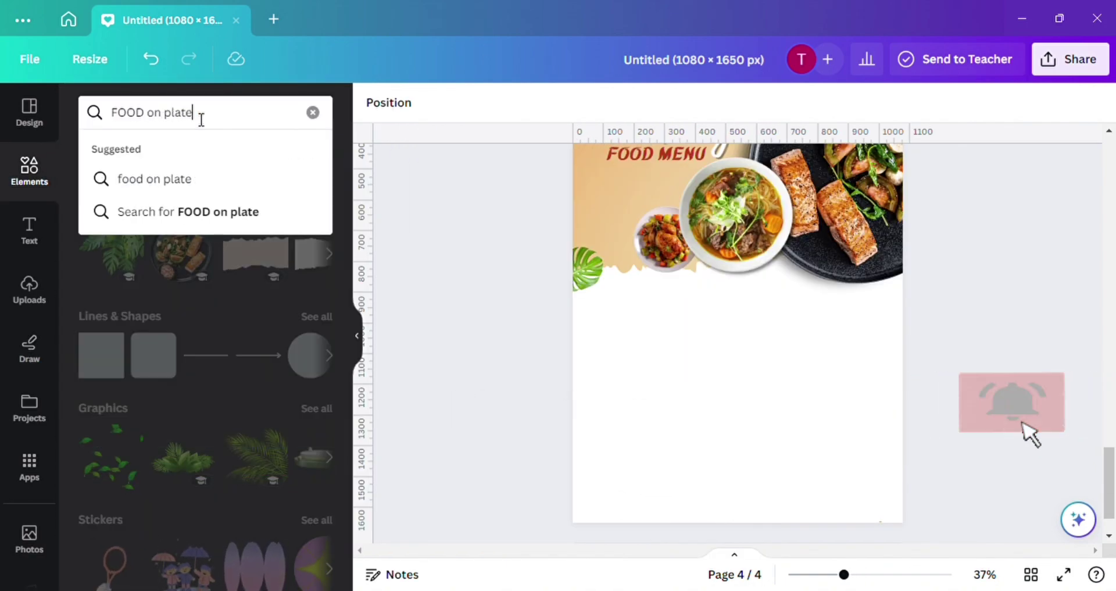
key("Return")
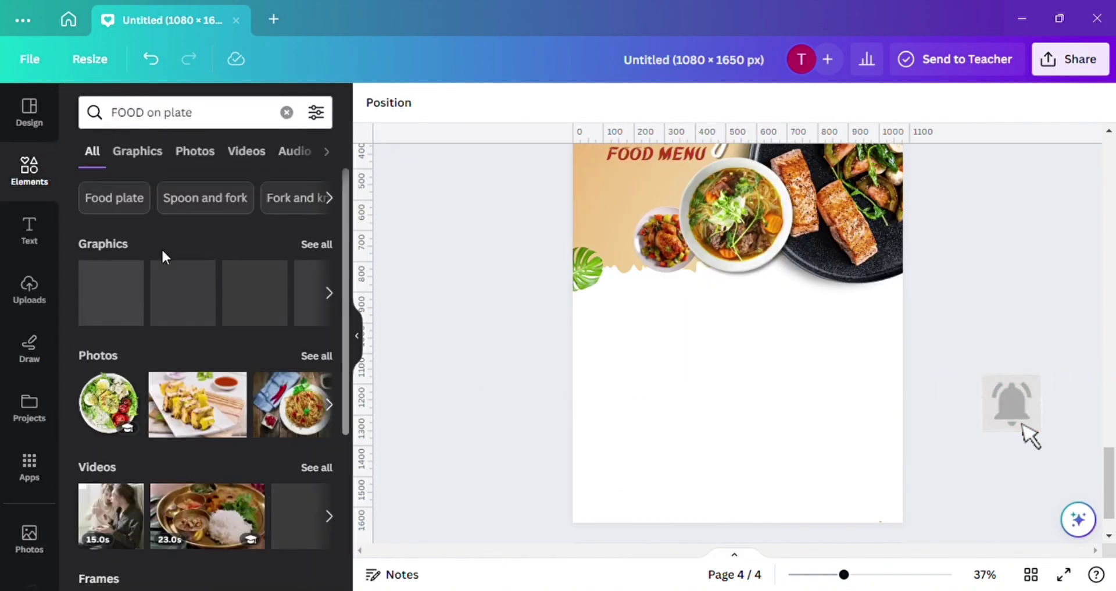
left_click(185, 152)
scroll(199, 290, "down", 1)
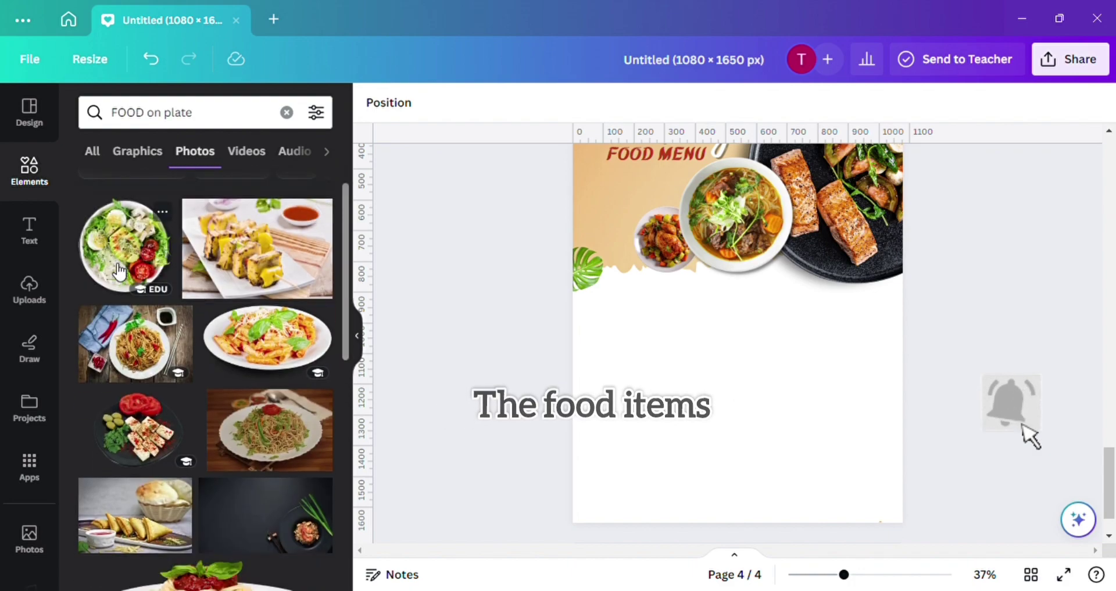
Add the egg, avocado and tomato salad bowl photo, shrink it and place it below the salmon plate in the white area
left_click_drag(124, 244, 780, 336)
left_click_drag(600, 510, 793, 346)
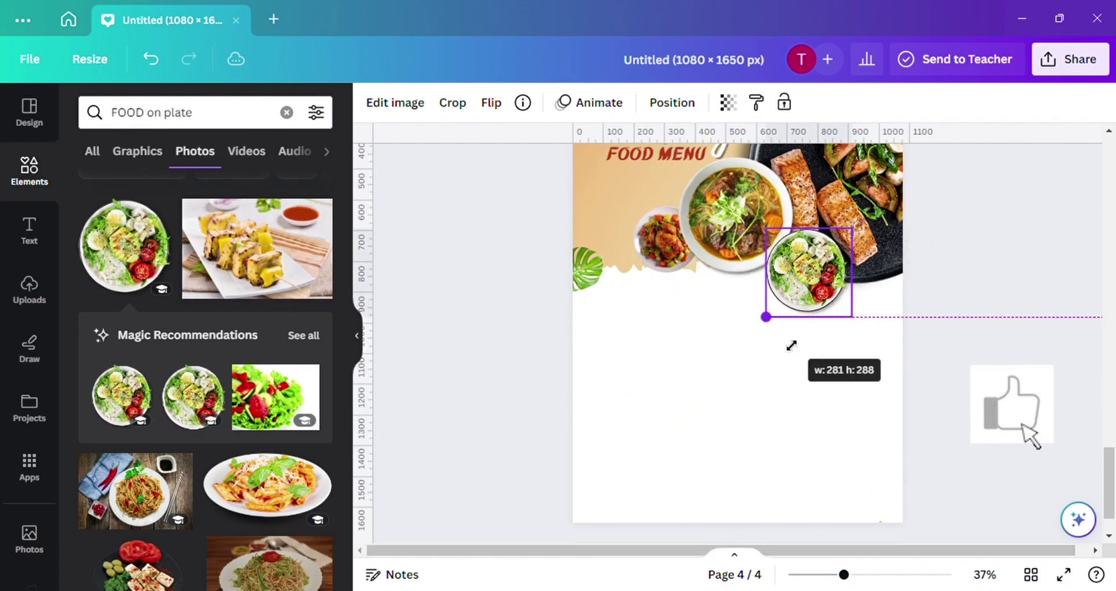
left_click_drag(804, 297, 830, 381)
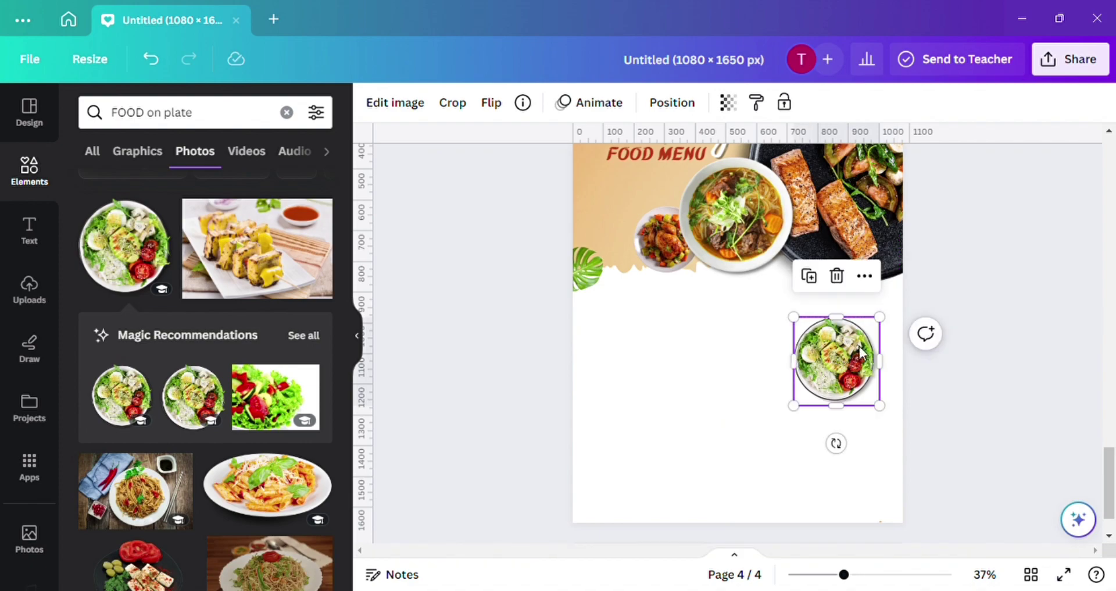
left_click_drag(877, 319, 870, 316)
left_click_drag(854, 347, 853, 350)
left_click(939, 384)
Search the photo elements for "plate of food isolated on white"
scroll(232, 444, "down", 6)
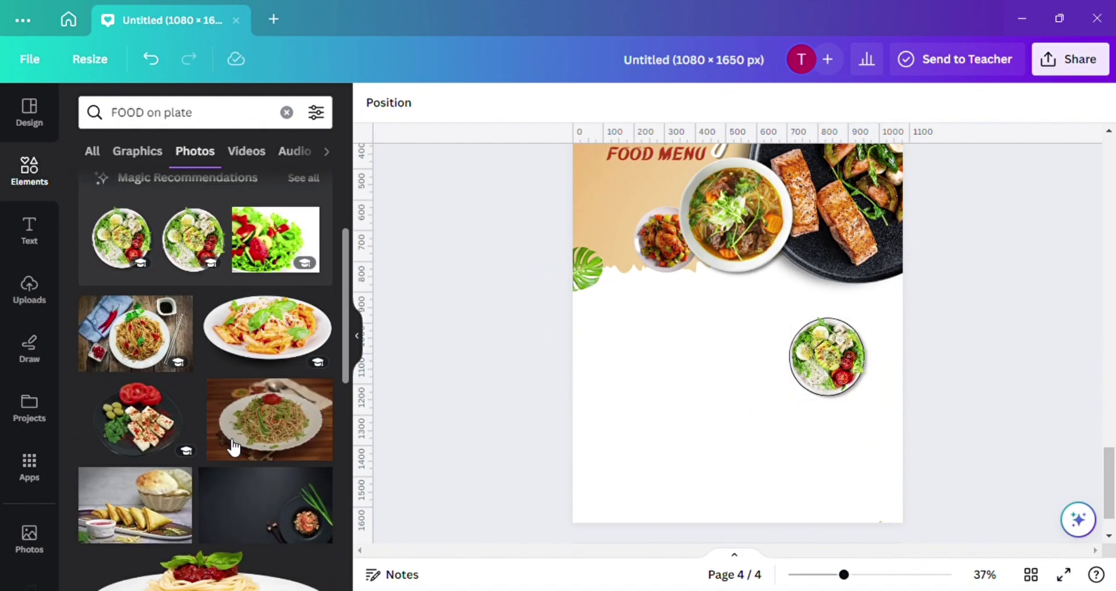
triple_click(216, 125)
type("plate of")
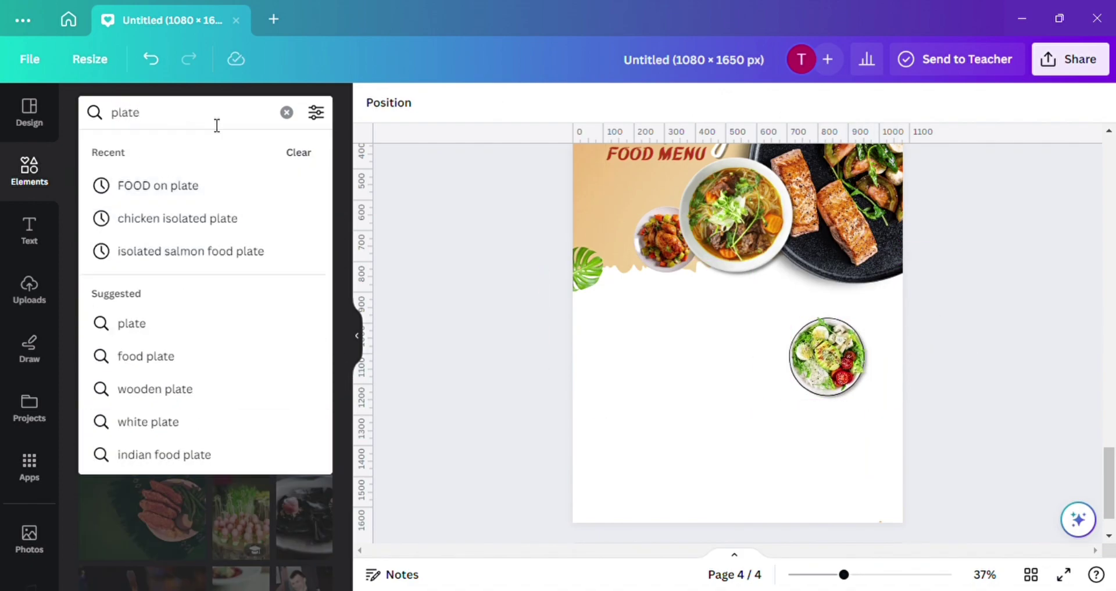
type(" food is")
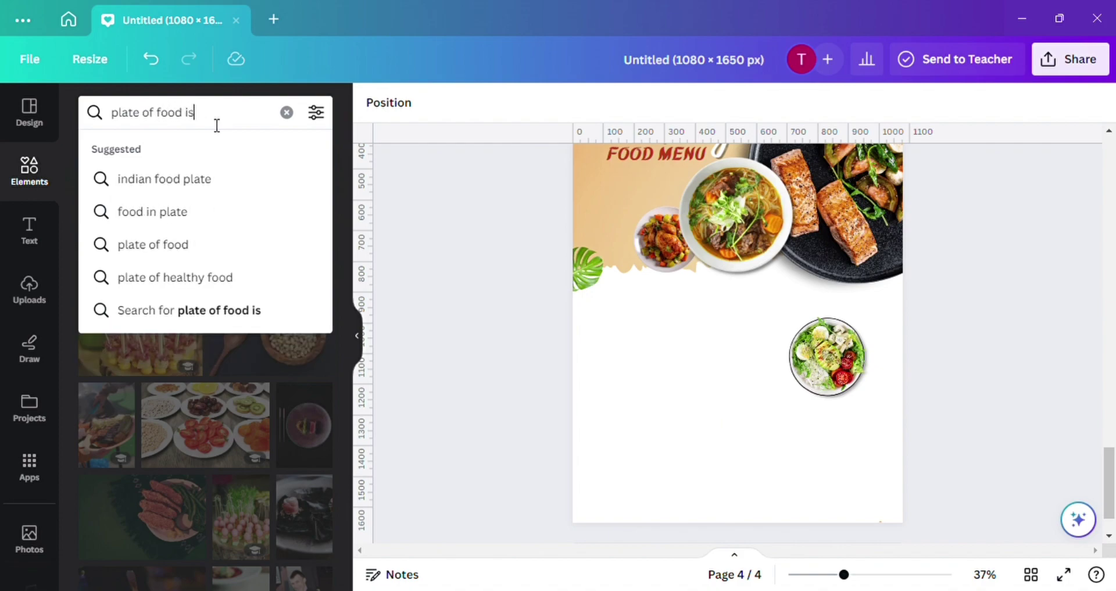
type("olated on white")
key("Return")
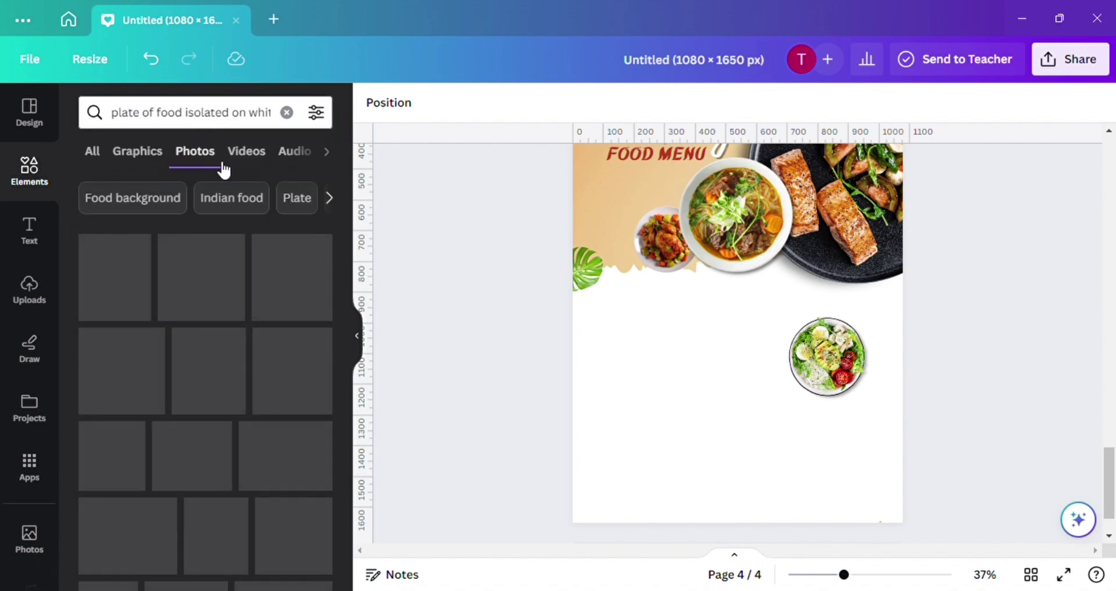
Add the shrimp salad photo on the black plate, shrink it and place it beside the egg salad bowl
left_click(215, 363)
left_click_drag(720, 275, 714, 379)
mouse_move(778, 318)
left_mouse_down()
mouse_move(755, 349)
mouse_move(776, 318)
left_mouse_up()
left_click_drag(728, 374, 733, 358)
Shift the egg salad bowl further from the black plate and enlarge it to a similar size
left_click_drag(799, 372, 809, 357)
mouse_move(879, 301)
left_mouse_down()
mouse_move(889, 323)
mouse_move(883, 308)
left_mouse_up()
scroll(866, 314, "up", 3)
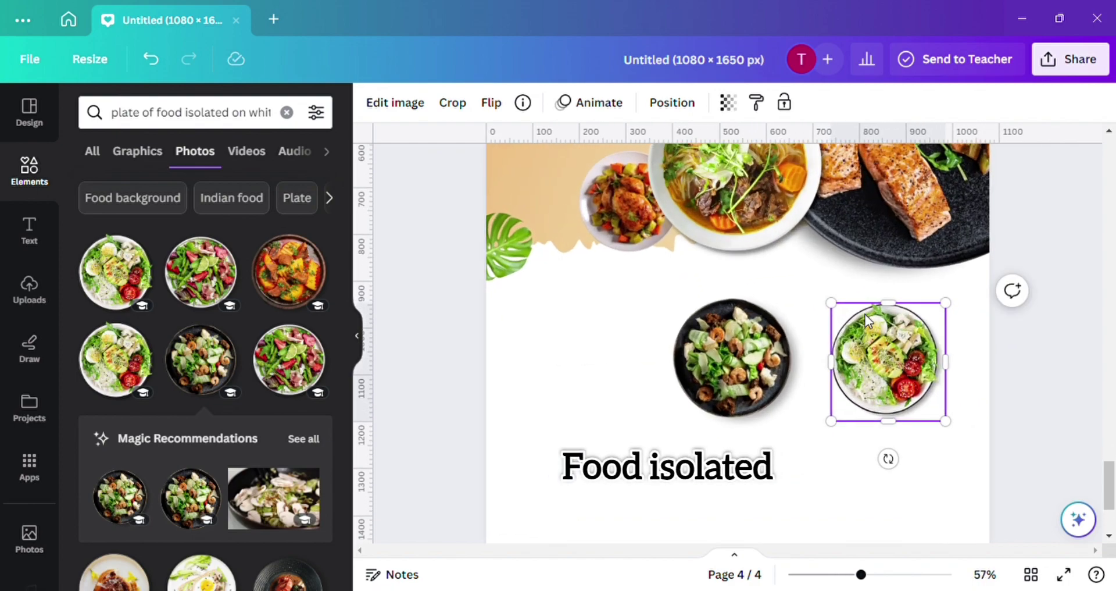
left_click_drag(958, 316, 966, 309)
Add a white-plate salad photo at matching size as the first plate in the row
scroll(279, 378, "down", 10)
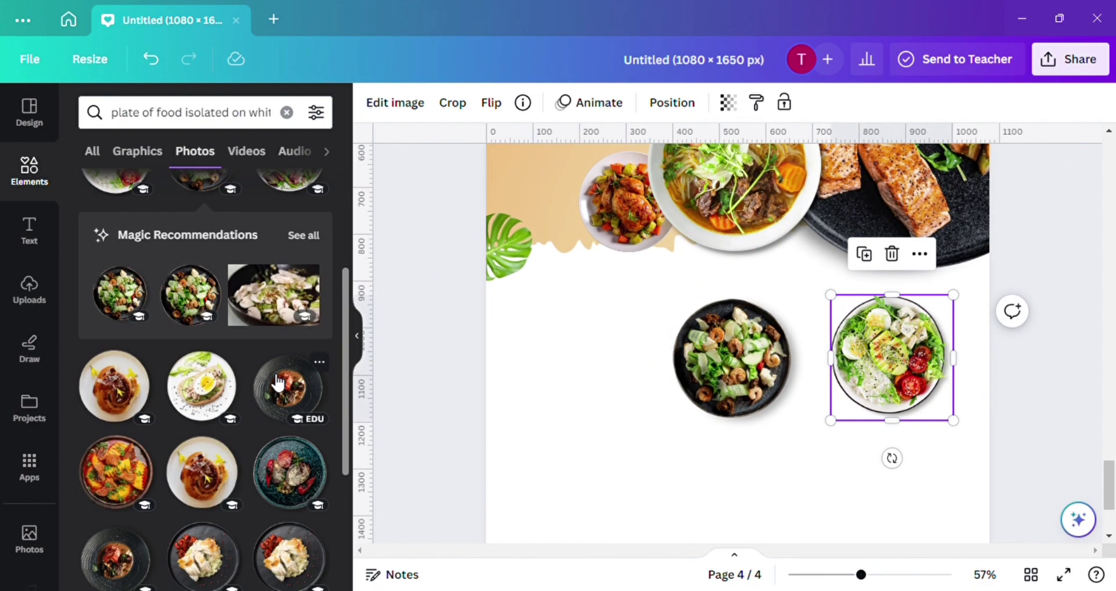
left_click(279, 381)
scroll(202, 452, "down", 10)
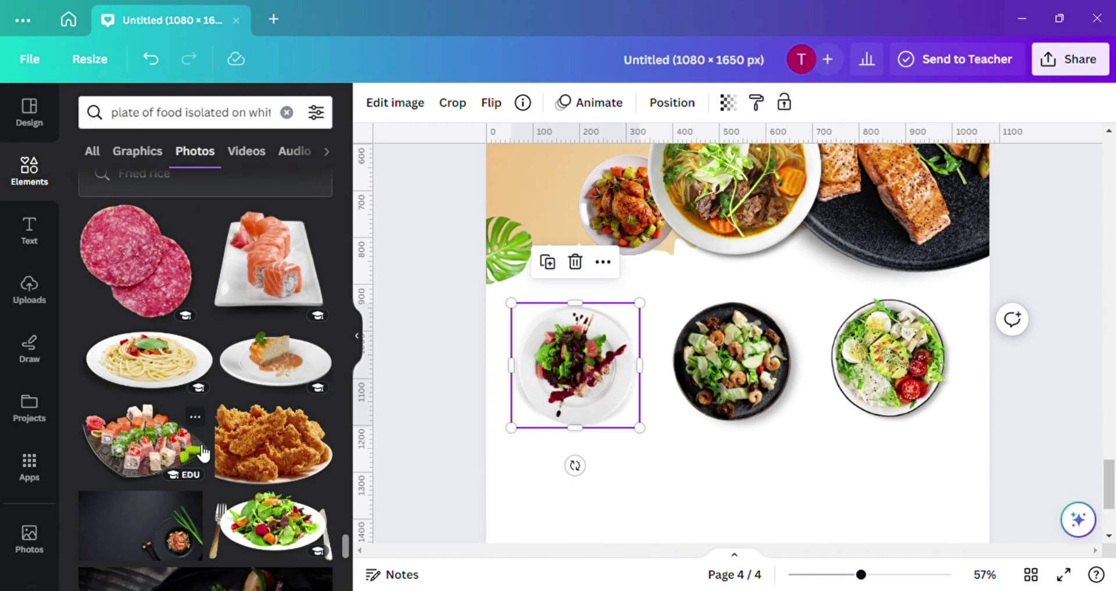
left_click(357, 336)
left_click_drag(459, 397, 457, 394)
Fine-tune the three salad plates into an evenly spaced, level row below the torn edge
scroll(449, 389, "down", 3)
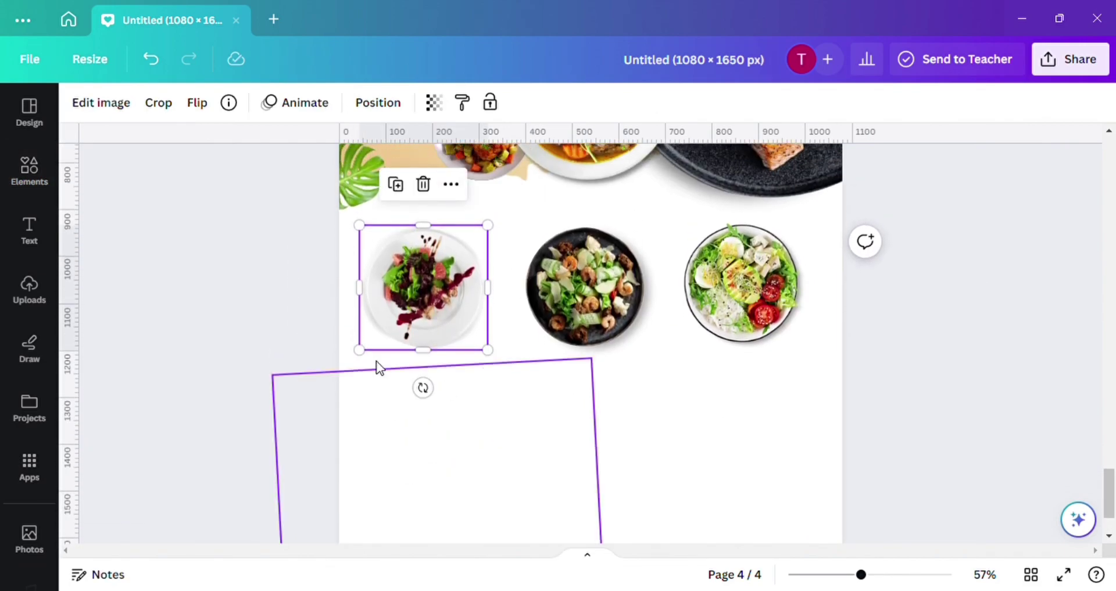
left_click_drag(594, 328, 597, 329)
left_click_drag(735, 322, 735, 327)
left_click(608, 305)
left_click_drag(459, 299, 468, 300)
left_click_drag(601, 306, 608, 306)
left_click(749, 375)
Add a subheading reading "food name" and place it above the white salad plate
left_click(29, 230)
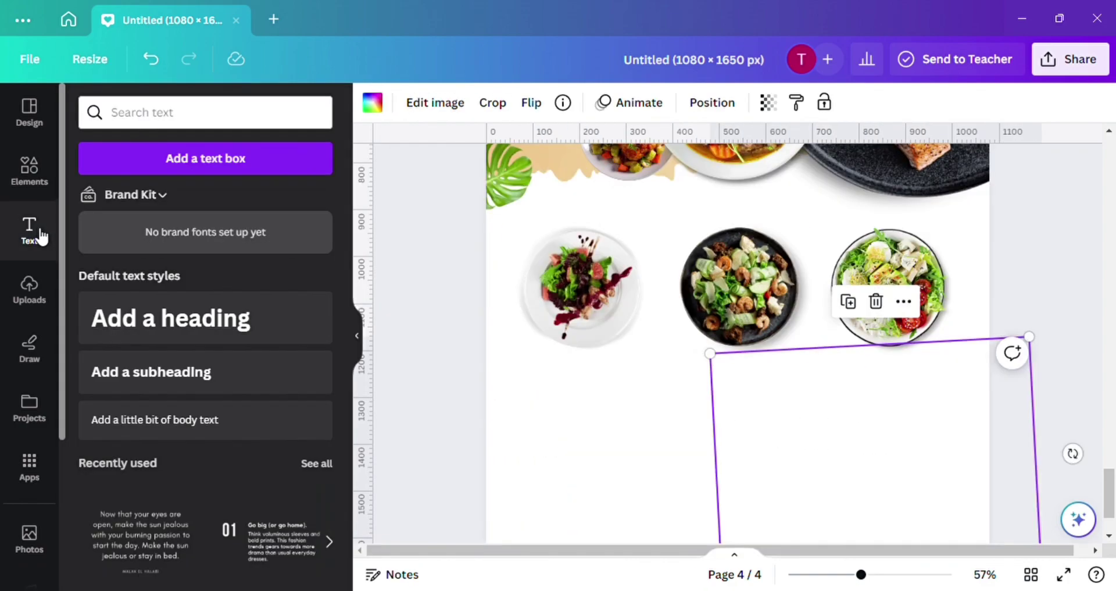
left_click(151, 372)
type("food namee")
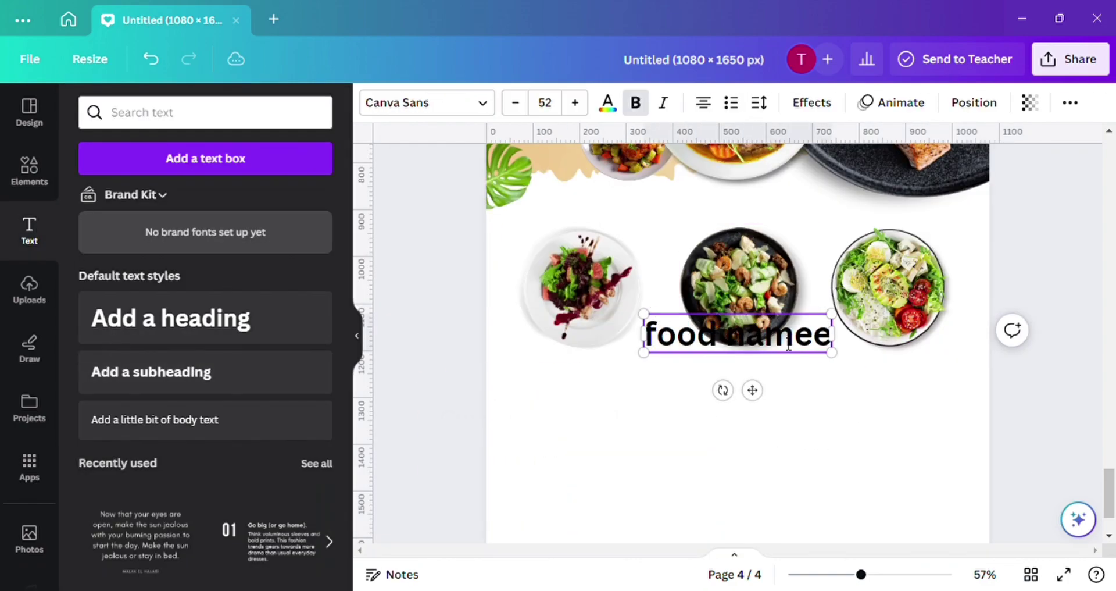
key("BackSpace")
left_click_drag(751, 390, 603, 280)
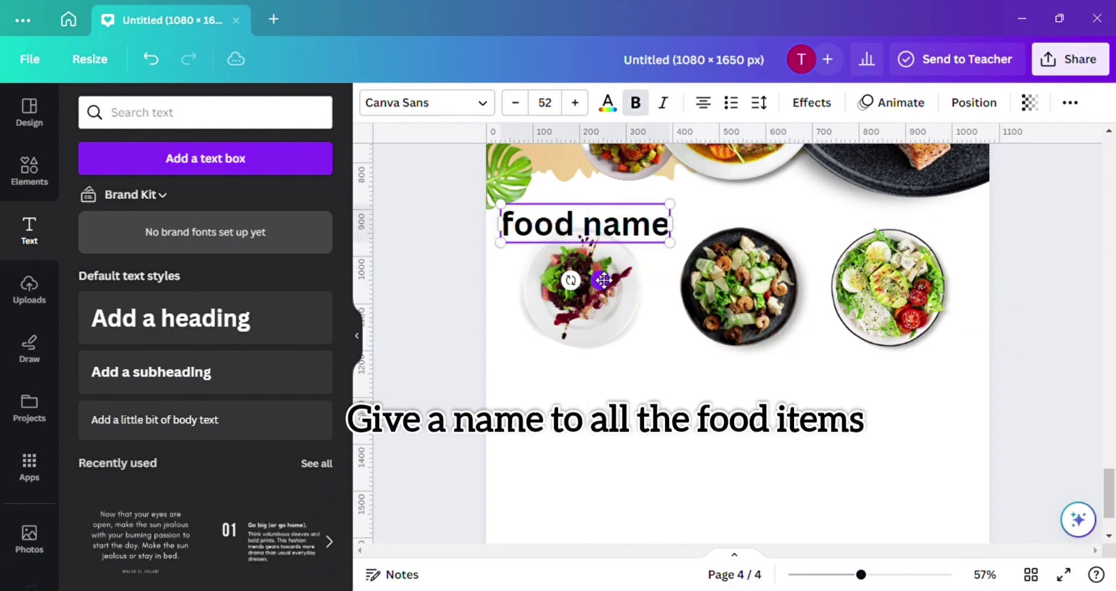
Set the "food name" label in Beth Ellen and shrink it to size 28.4 above the white plate
left_click(448, 105)
left_click(140, 308)
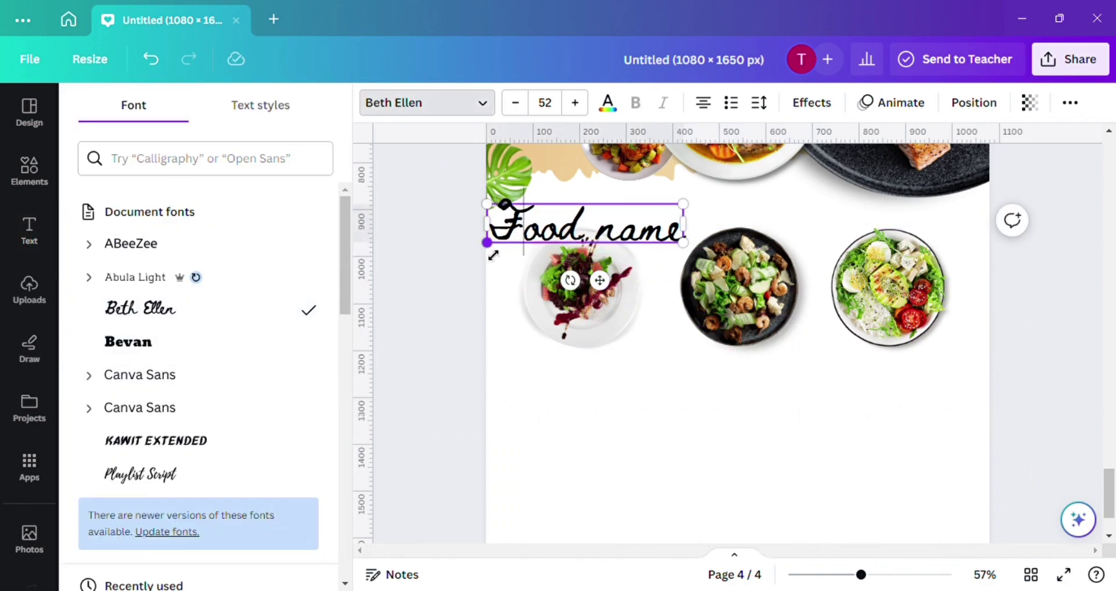
left_click_drag(493, 254, 583, 238)
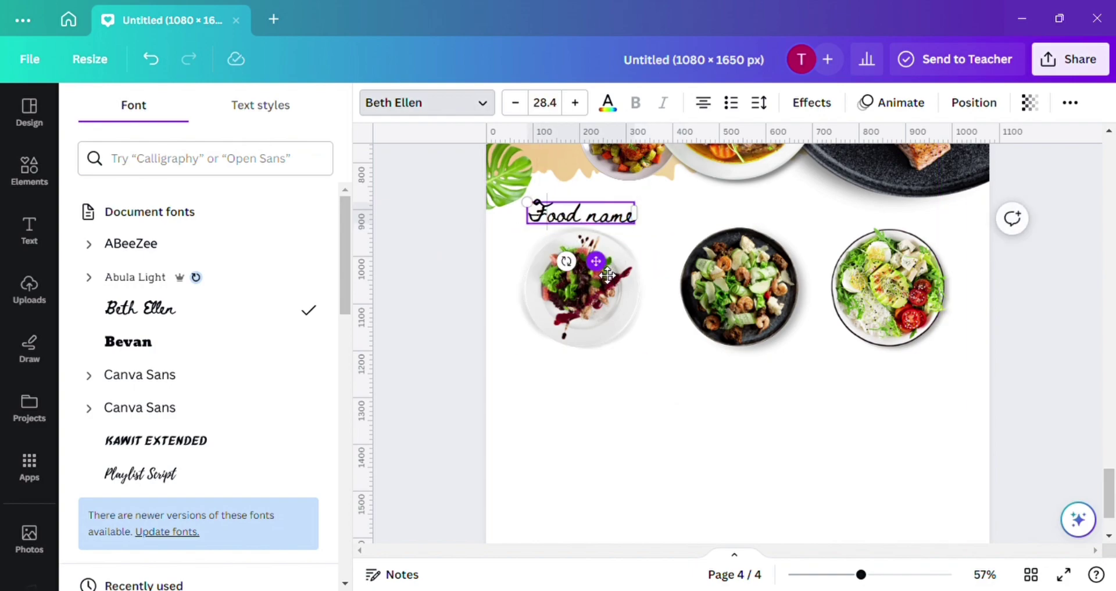
Recolour the "Food name" label with the dark red document colour and reduce it to size 27.7
left_click(608, 103)
left_click(269, 202)
left_click(524, 314)
left_click(442, 337)
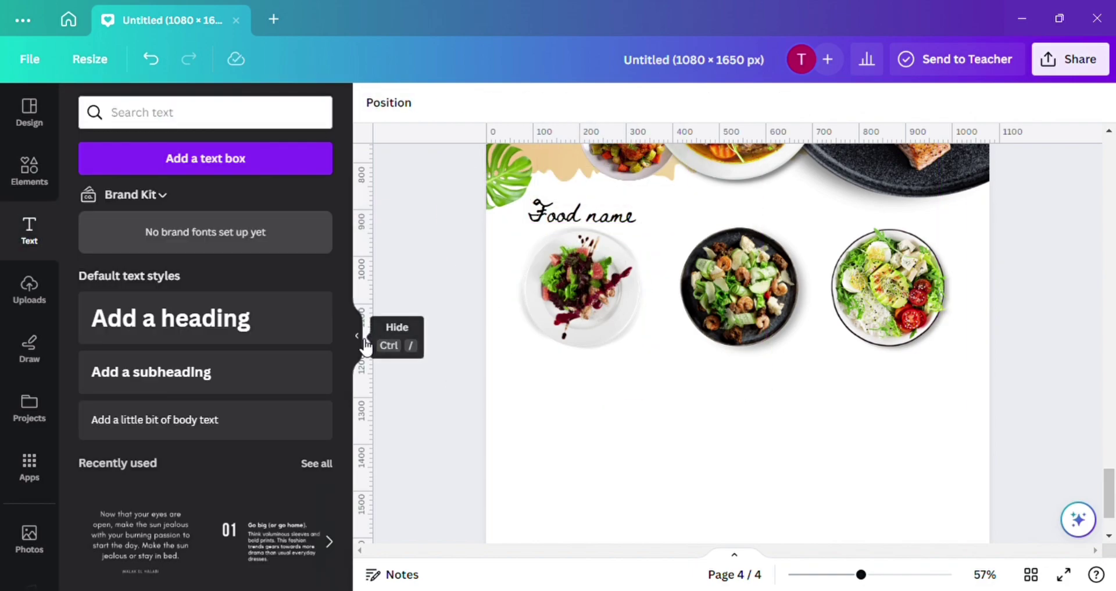
left_click(365, 345)
left_click(433, 214)
left_click(311, 102)
left_click(271, 202)
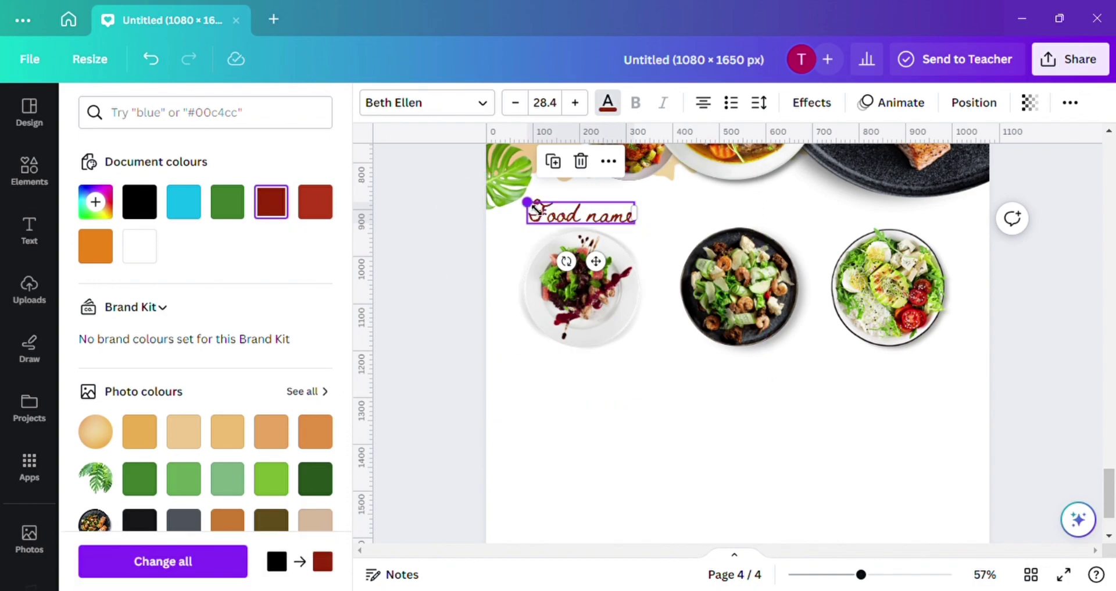
left_click_drag(535, 208, 605, 266)
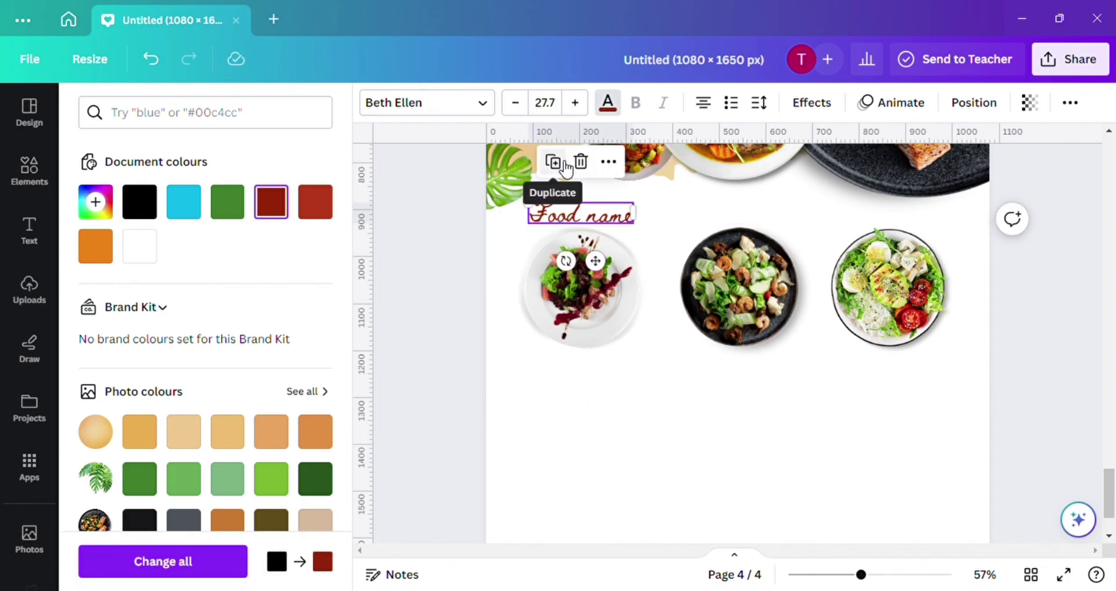
Duplicate the "Food name" label above the black plate and above the egg salad bowl
left_click(553, 161)
left_click(704, 166)
left_click(878, 284)
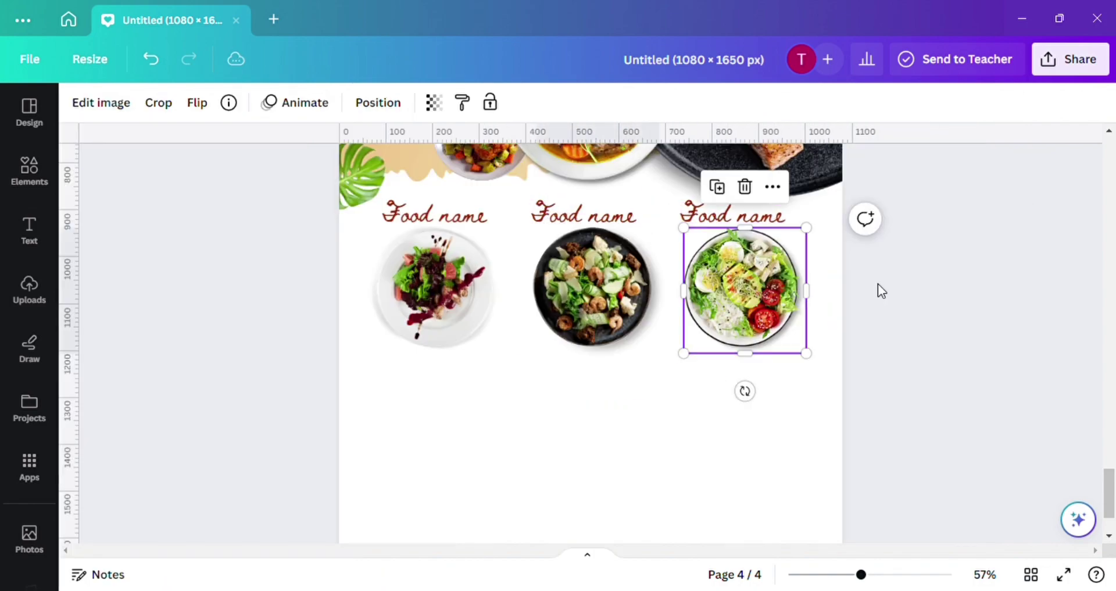
left_click(880, 289)
Nudge the third "Food name" label, slightly shrink the egg salad bowl, and shift the black plate to line up with their captions
left_click(766, 214)
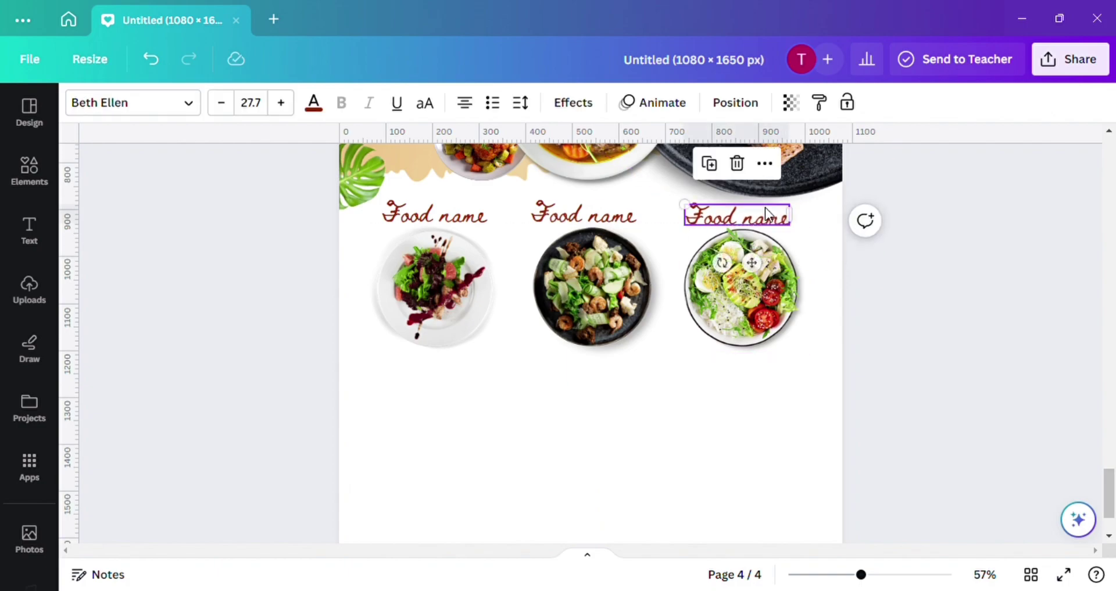
left_click(753, 267)
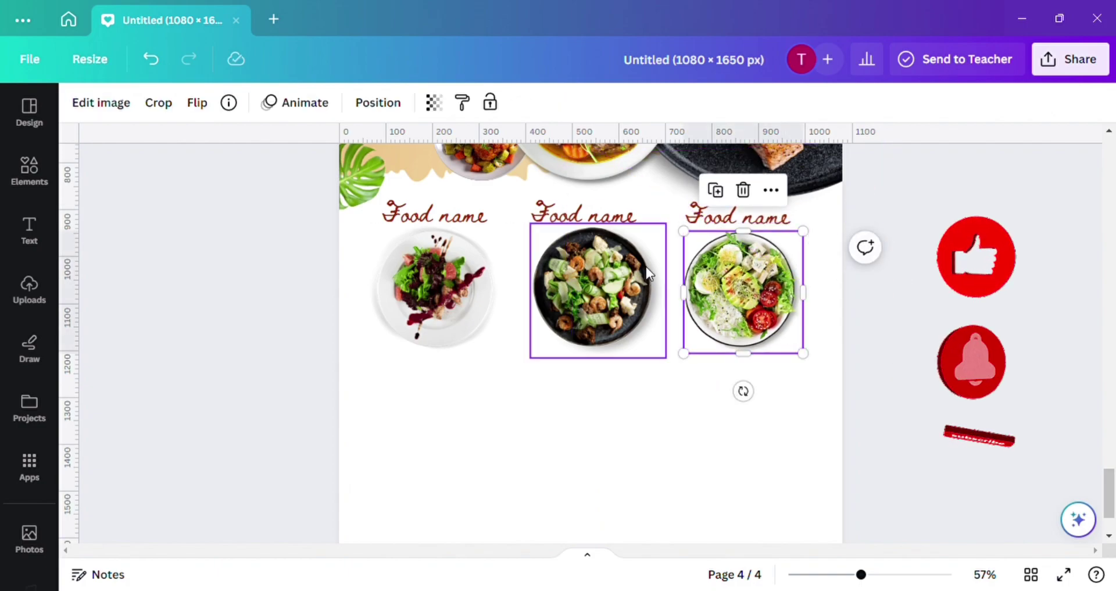
left_click_drag(592, 288, 588, 286)
left_click(921, 228)
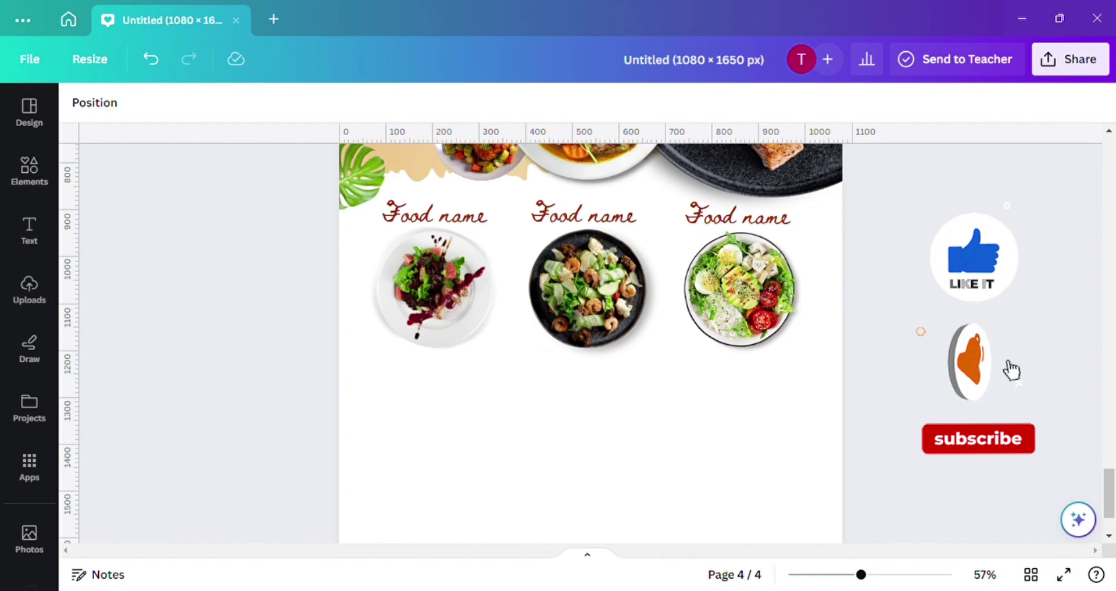
Add a subheading text box reading "lorem ipsum dolor sit amet, consectetur adipiscing elit," below the plates
scroll(582, 343, "down", 1)
left_click(29, 230)
left_click(151, 372)
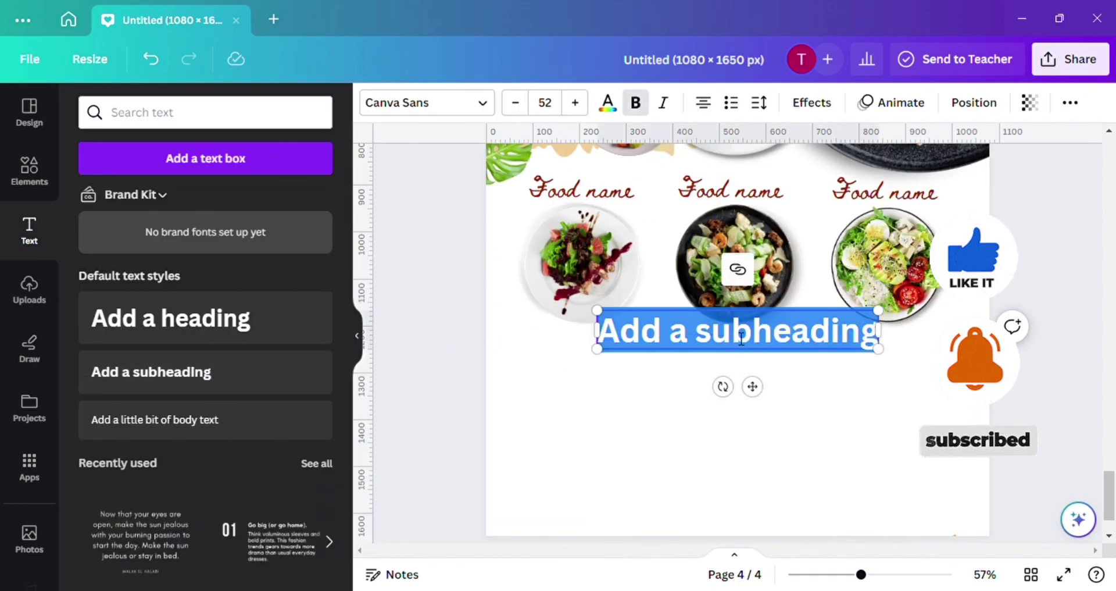
left_click(738, 269)
mouse_move(704, 331)
left_mouse_down()
mouse_move(598, 332)
mouse_move(878, 332)
mouse_move(711, 331)
left_mouse_up()
triple_click(863, 338)
type("lorem ipsum dolor sit amet, consectetur adipiscing elit,")
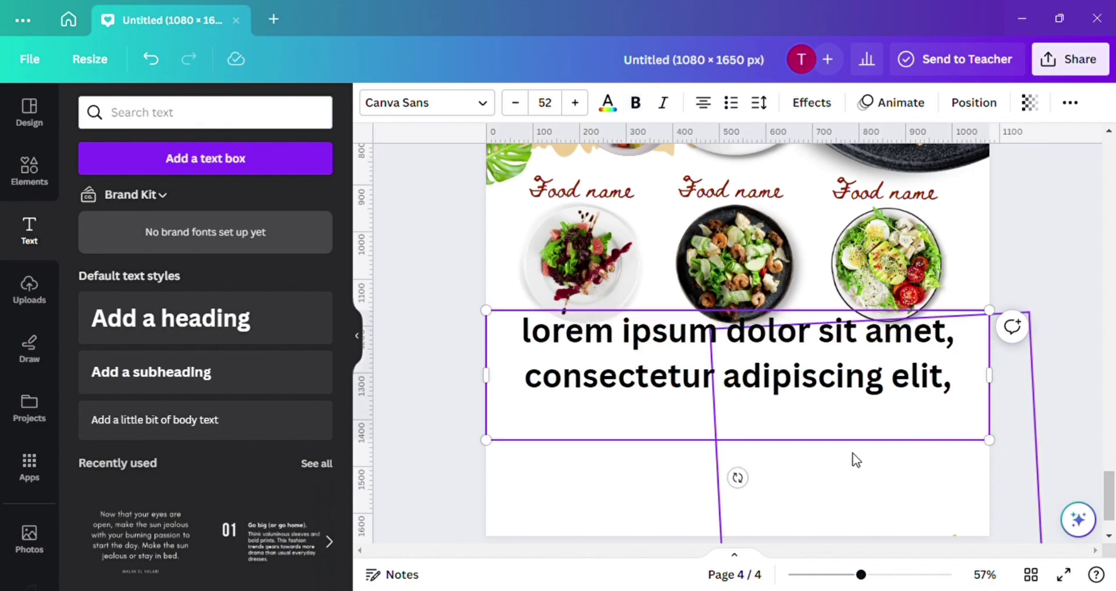
Shrink the "lorem ipsum" description to size 13.1, remove its bold, and position it below the first plate
left_click_drag(1000, 403, 618, 329)
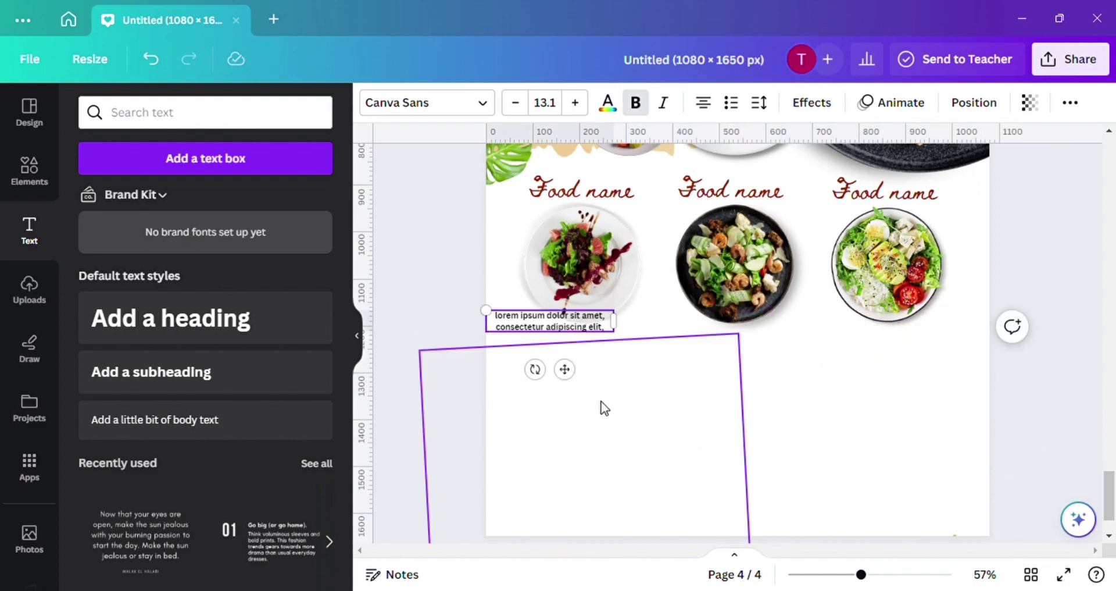
left_click_drag(573, 367, 608, 392)
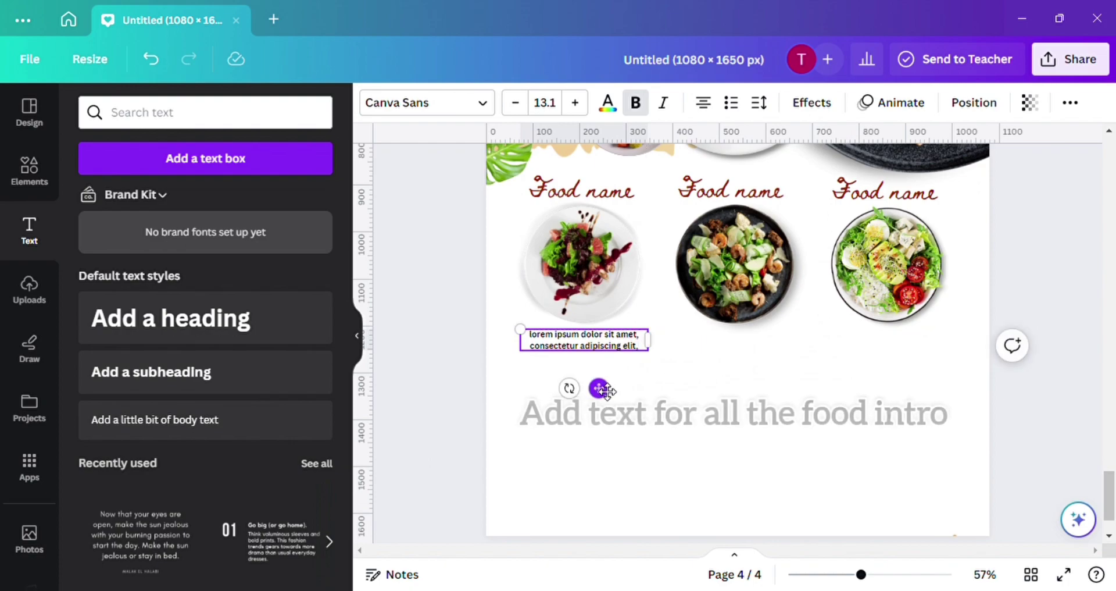
left_click(420, 112)
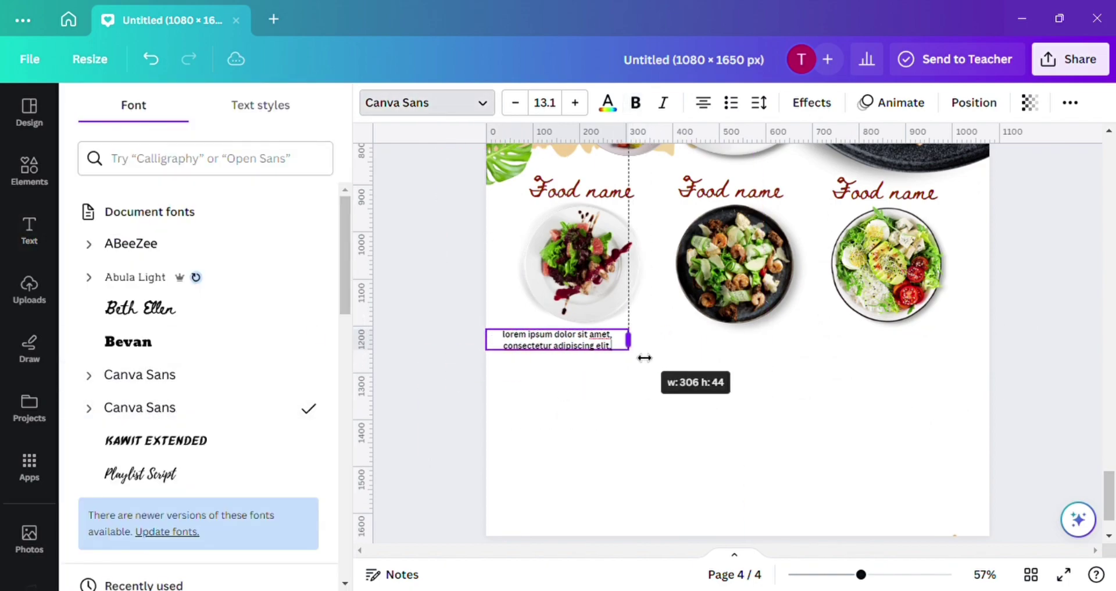
left_click_drag(572, 388, 600, 388)
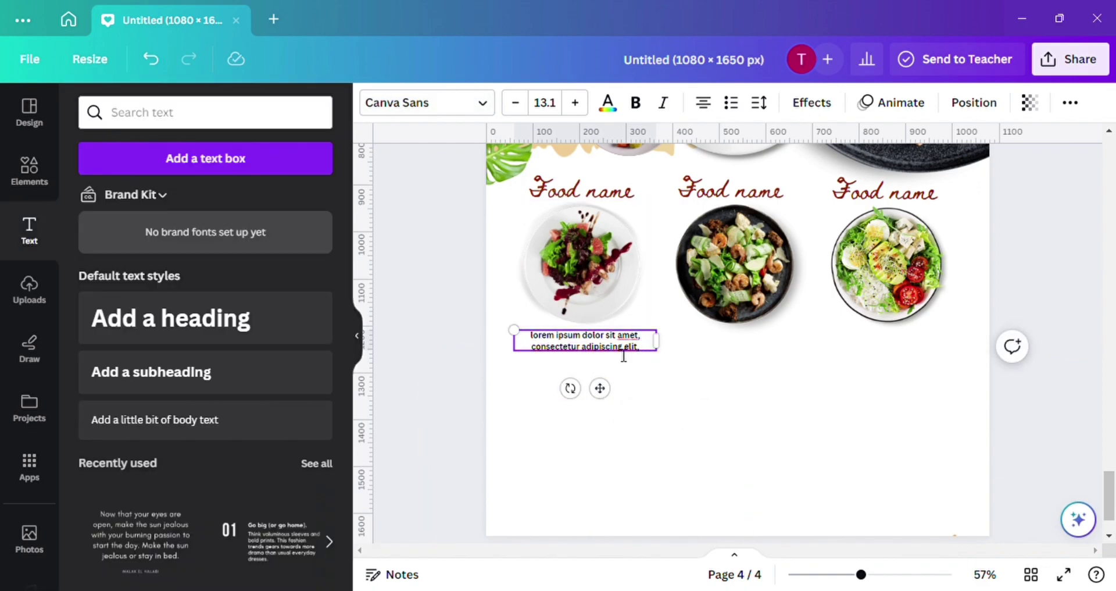
Duplicate the description below the black plate and the egg salad bowl, and align the captions with their dishes
left_click(565, 296)
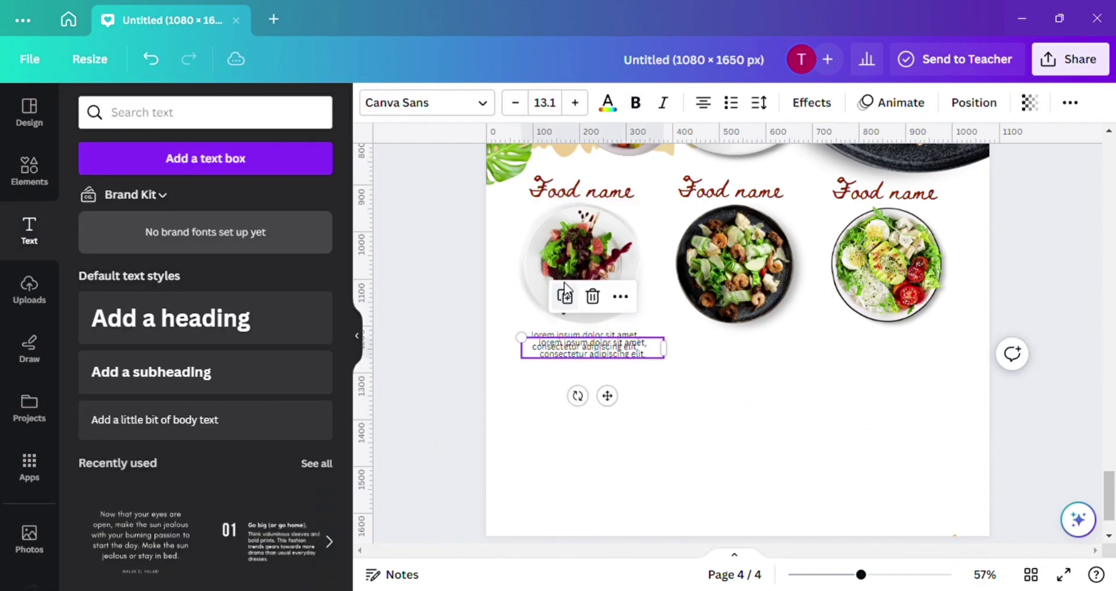
left_click_drag(607, 395, 895, 347)
key("ctrl+d")
left_click(815, 399)
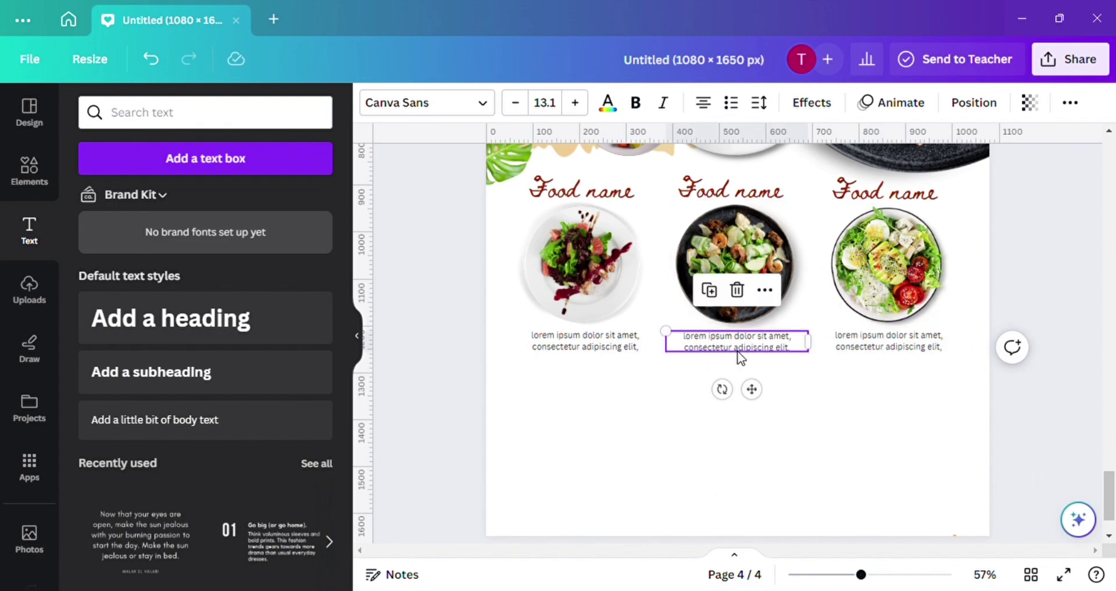
left_click(814, 357)
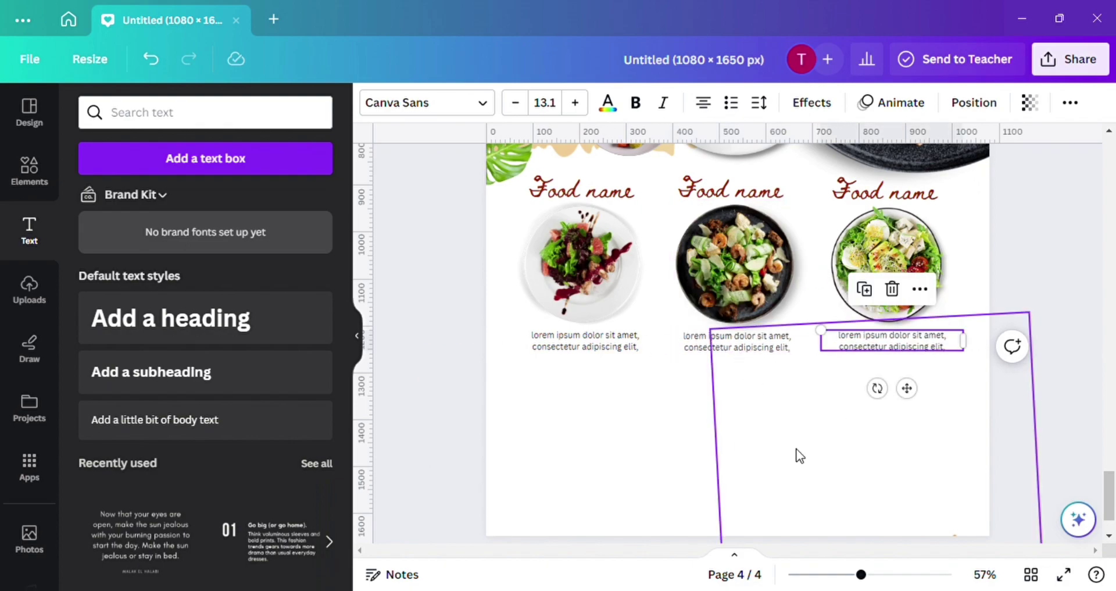
left_click_drag(558, 340, 556, 340)
left_click(737, 342)
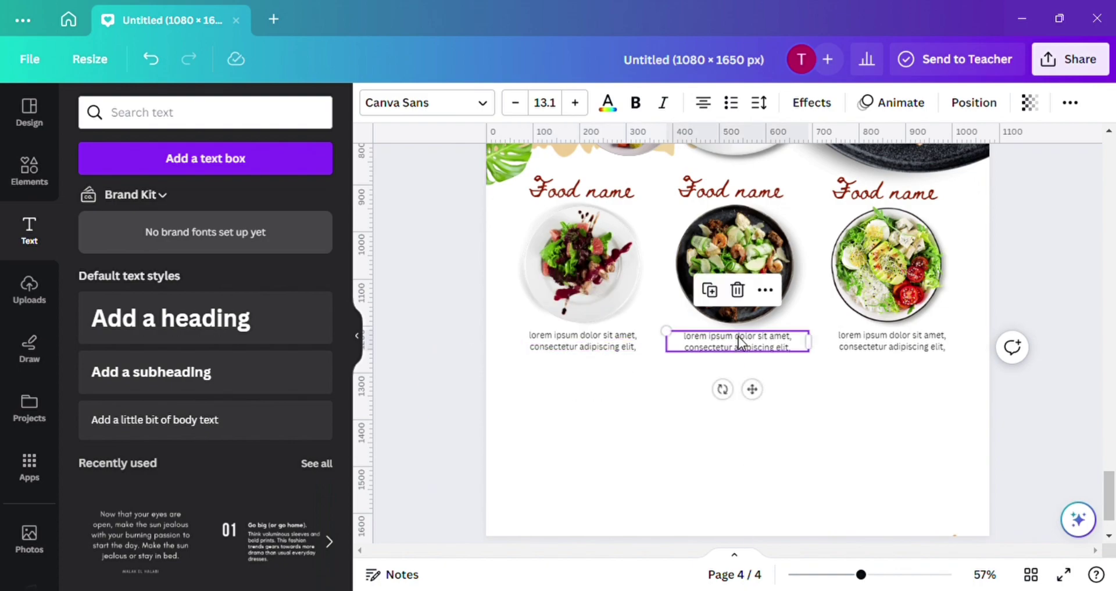
Add a horizontal line below the food descriptions and stretch it across the full page width
left_click(29, 175)
left_click(291, 112)
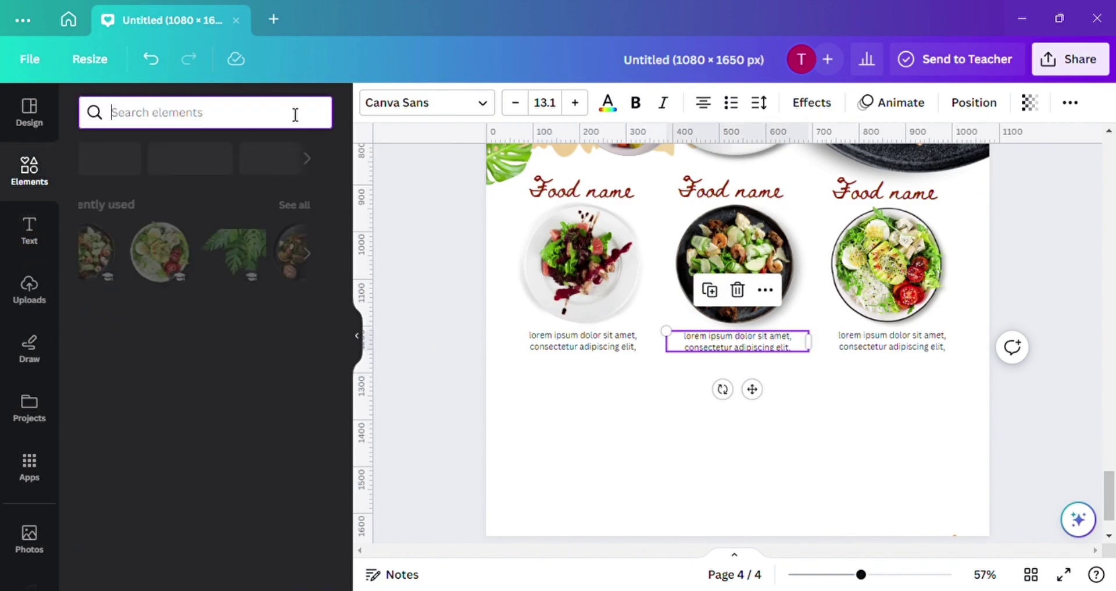
left_click(203, 362)
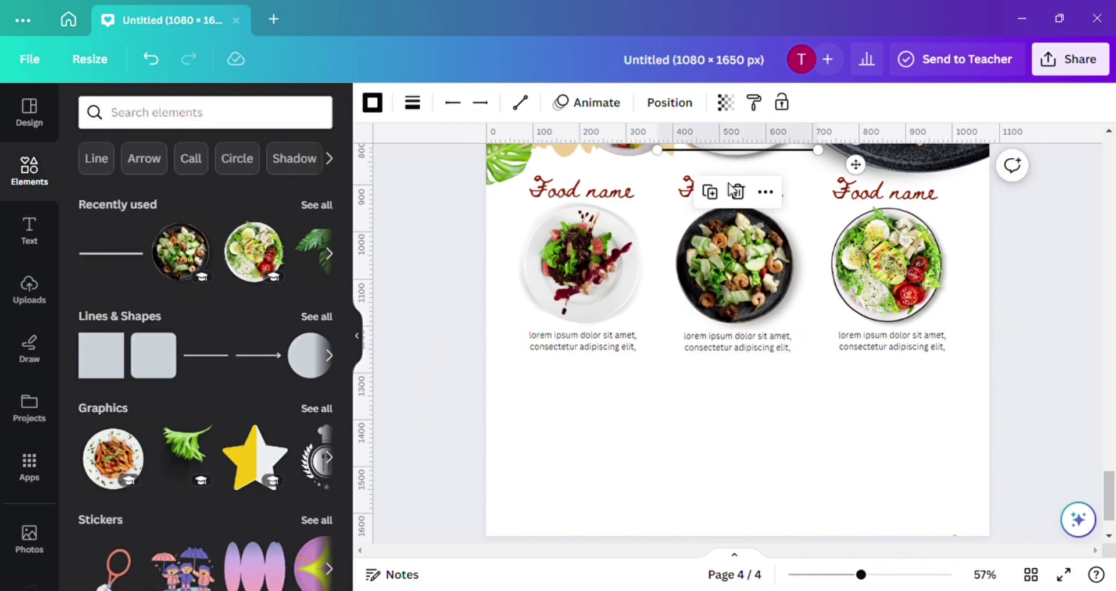
left_click_drag(737, 158, 613, 414)
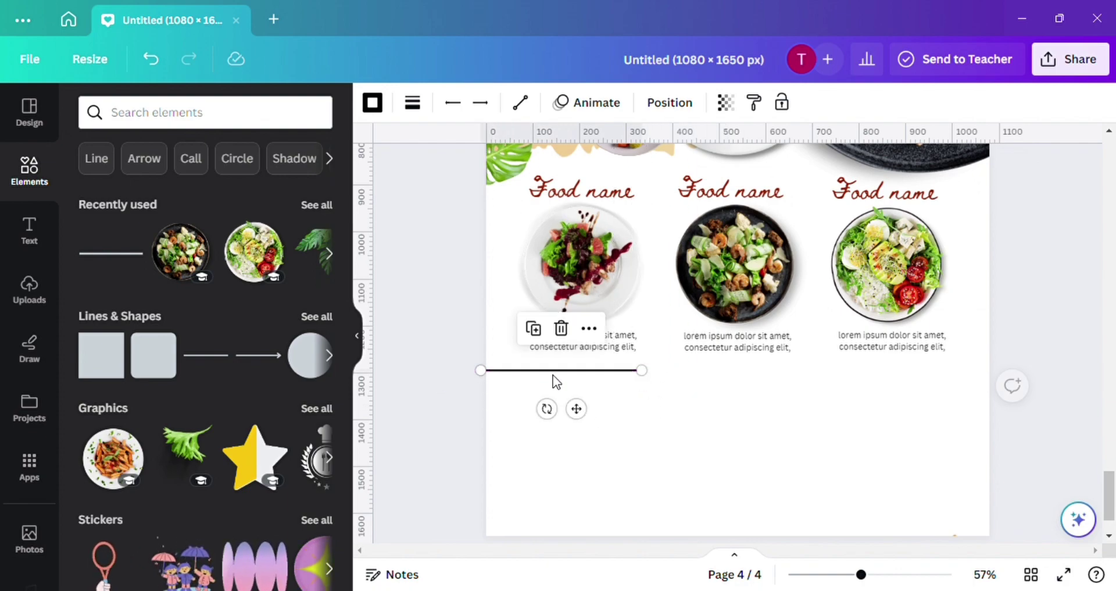
left_click_drag(642, 370, 1098, 382)
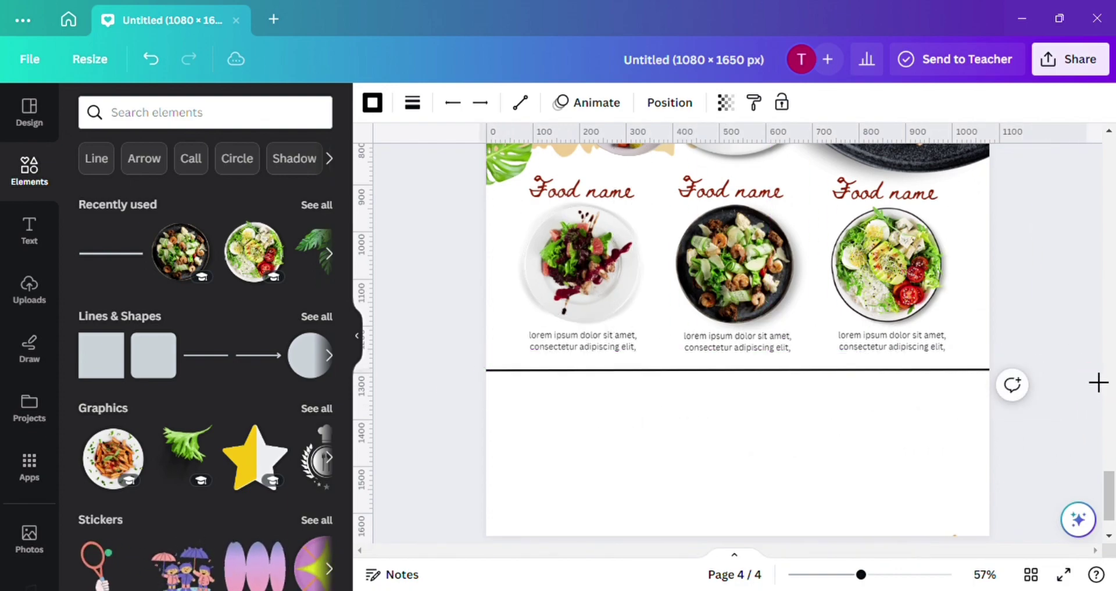
Style the divider line as short dashes with weight 2 and colour it dark red
left_click(412, 104)
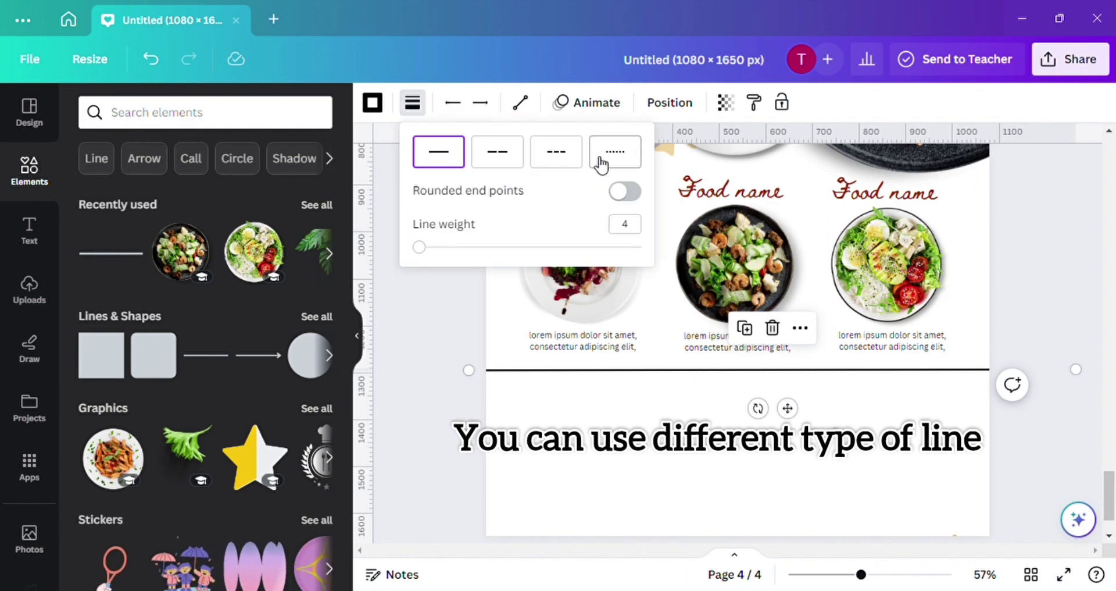
left_click(635, 225)
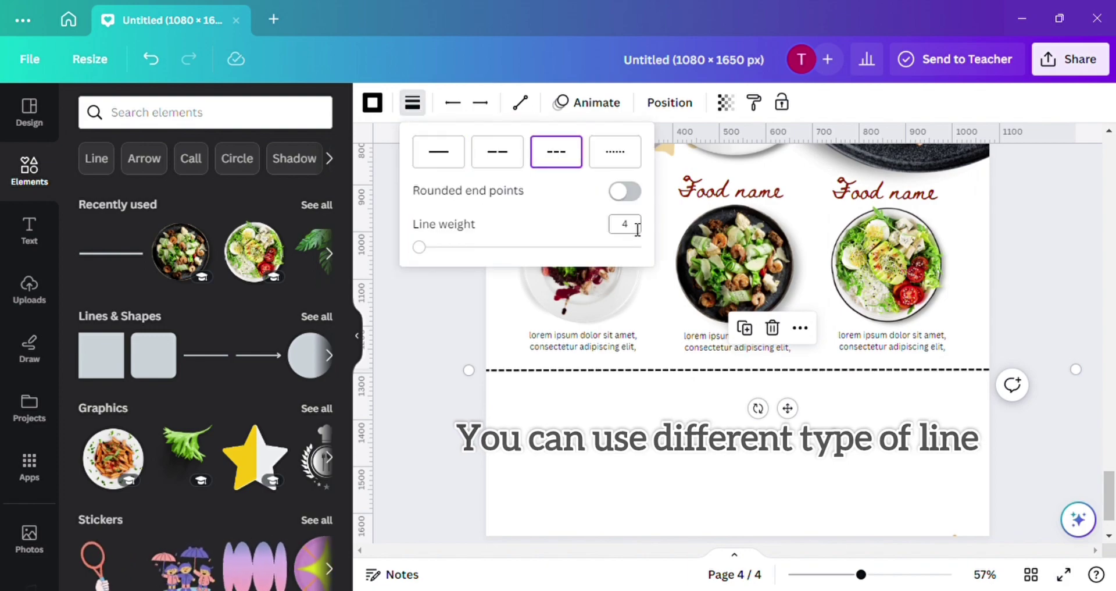
type("2")
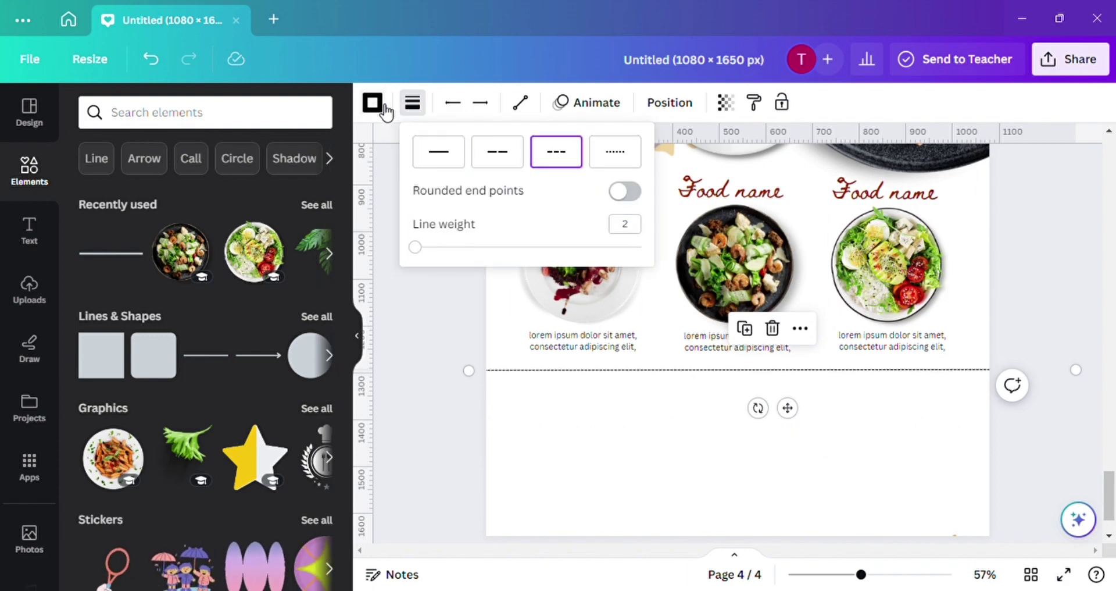
left_click(382, 107)
key("Escape")
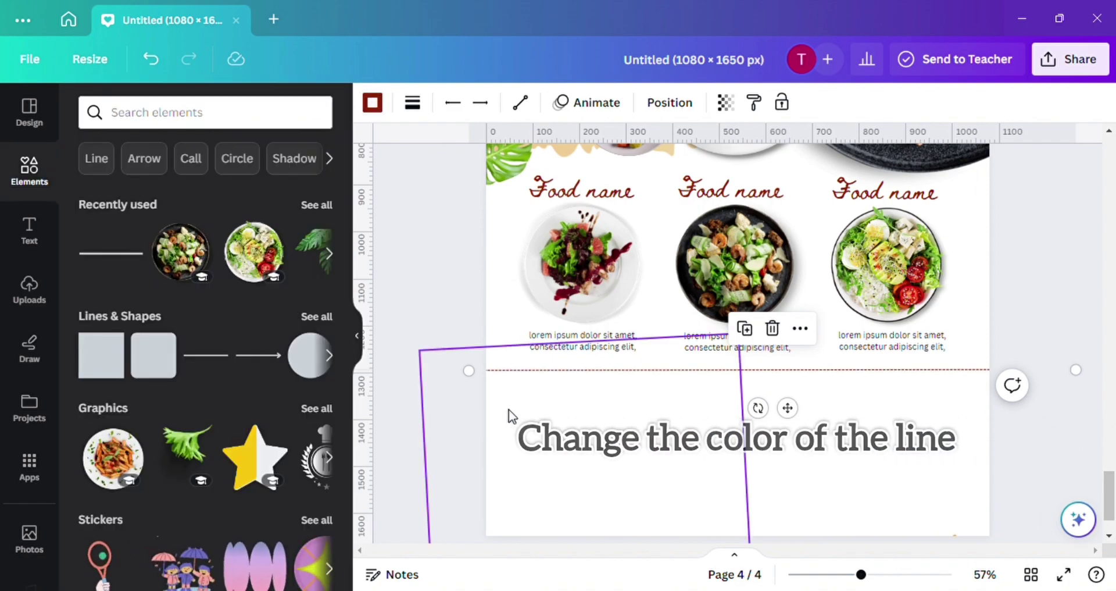
Duplicate a food description below the divider line and change its text to "RESTAURANT ADDRESS,CITY MUMBAI"
left_click(581, 342)
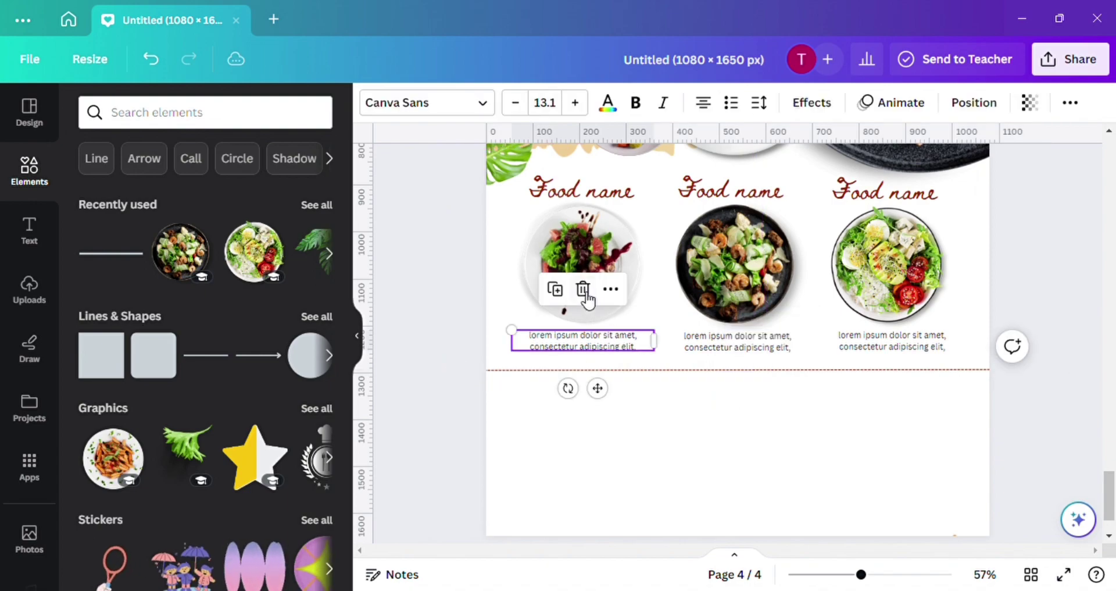
left_click_drag(581, 342, 720, 404)
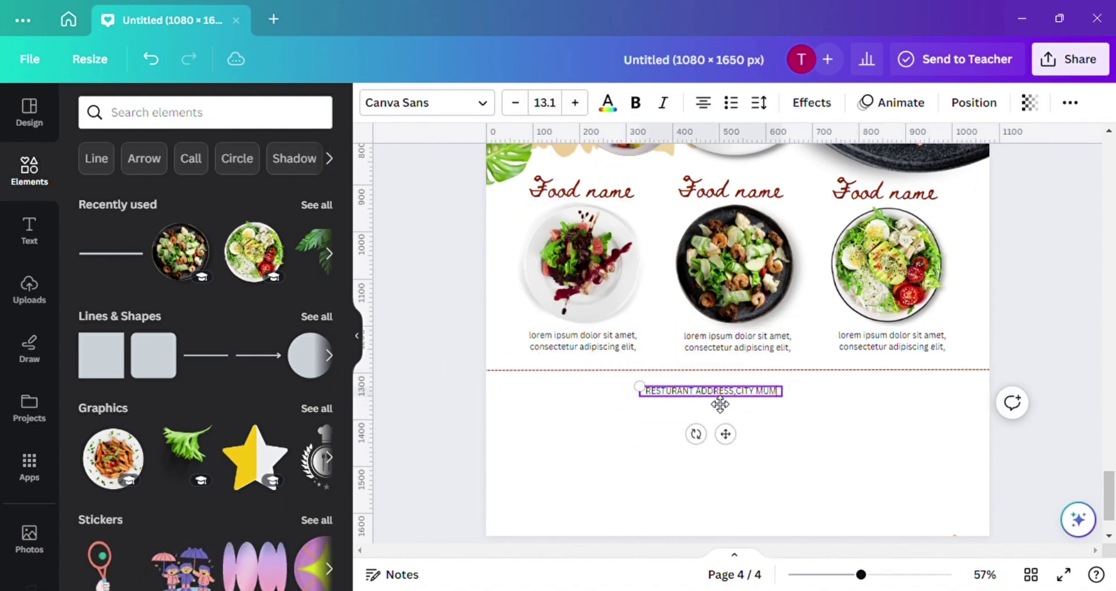
left_click_drag(795, 411, 835, 408)
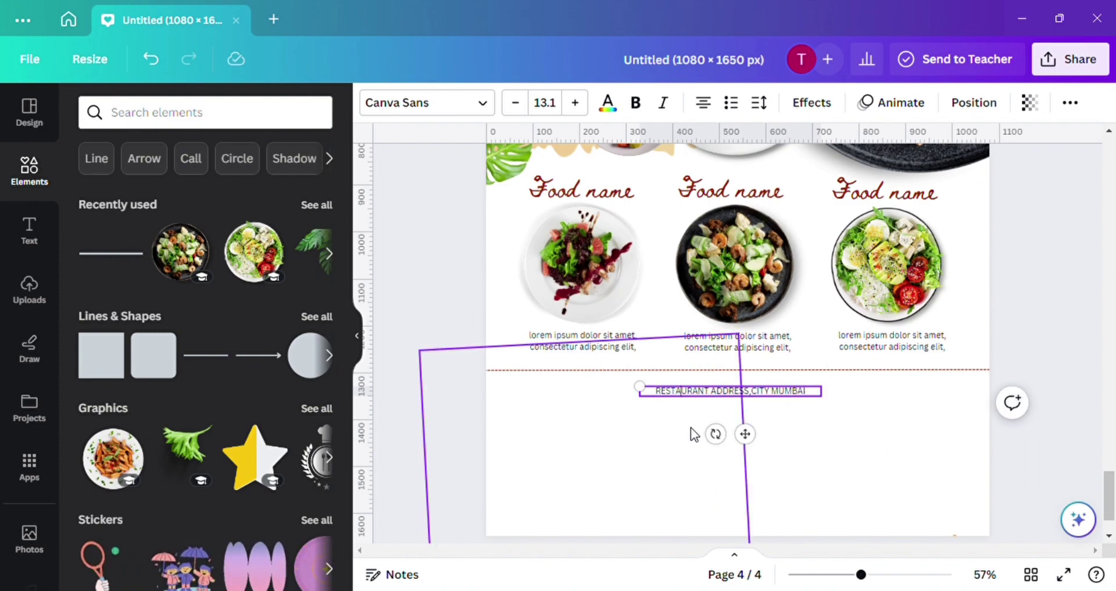
left_click(834, 445)
left_click(673, 392)
Enlarge the restaurant address text to size 21.2 and centre it horizontally on the page below the divider
left_click_drag(640, 397, 528, 402)
left_click_drag(688, 431, 745, 436)
left_click(974, 102)
left_click(260, 284)
left_click(988, 326)
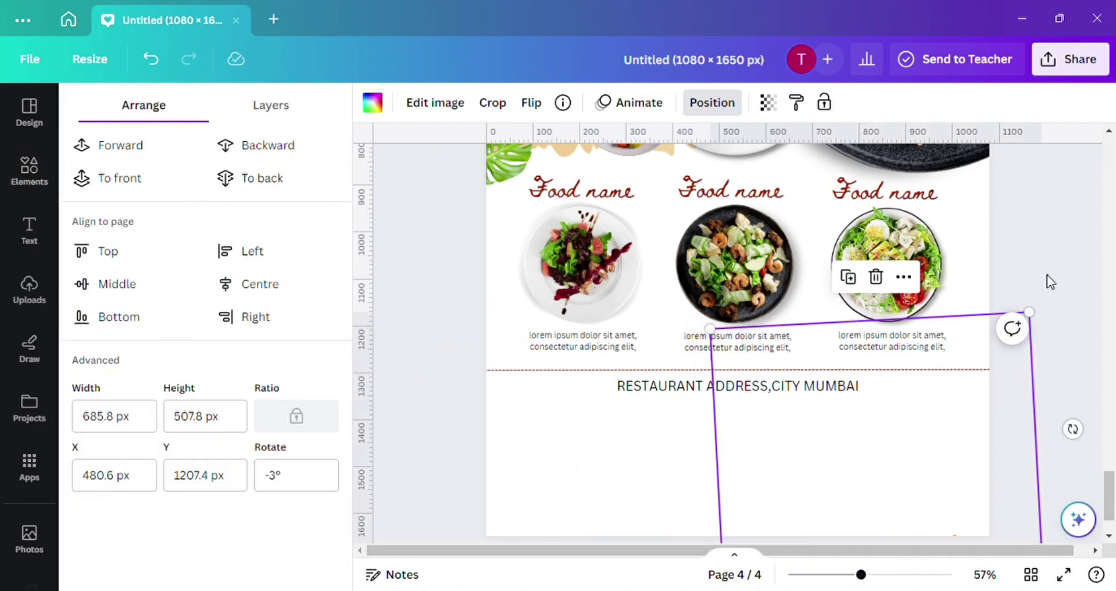
Duplicate the address line below itself, change the copy to "OPENING TIME", and set it in the Bevan font
left_click(738, 386)
left_click(710, 331)
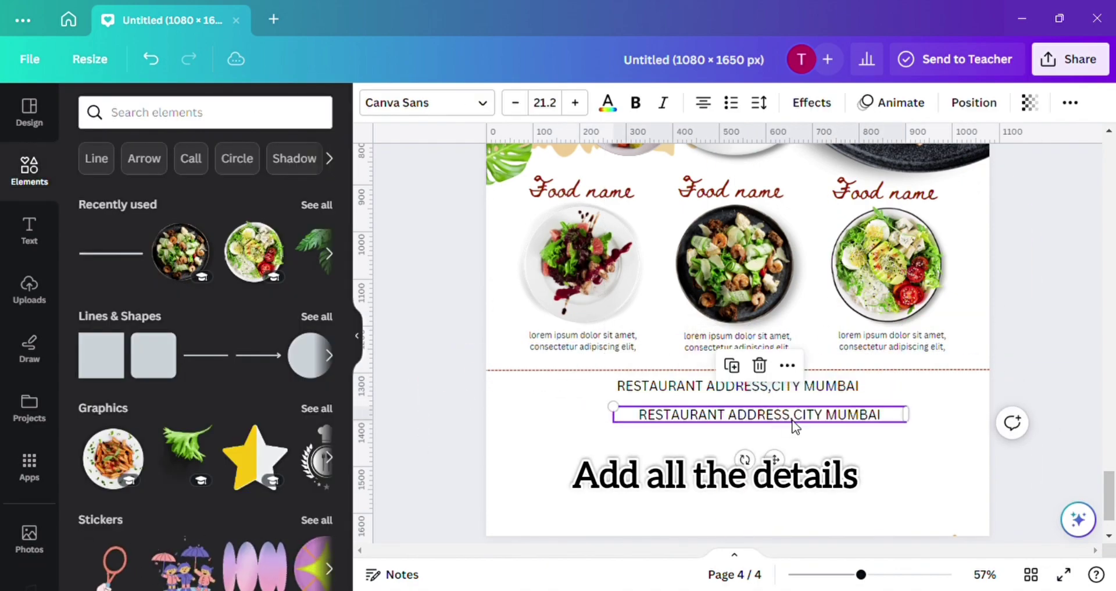
double_click(756, 414)
type("OPENINF TIME")
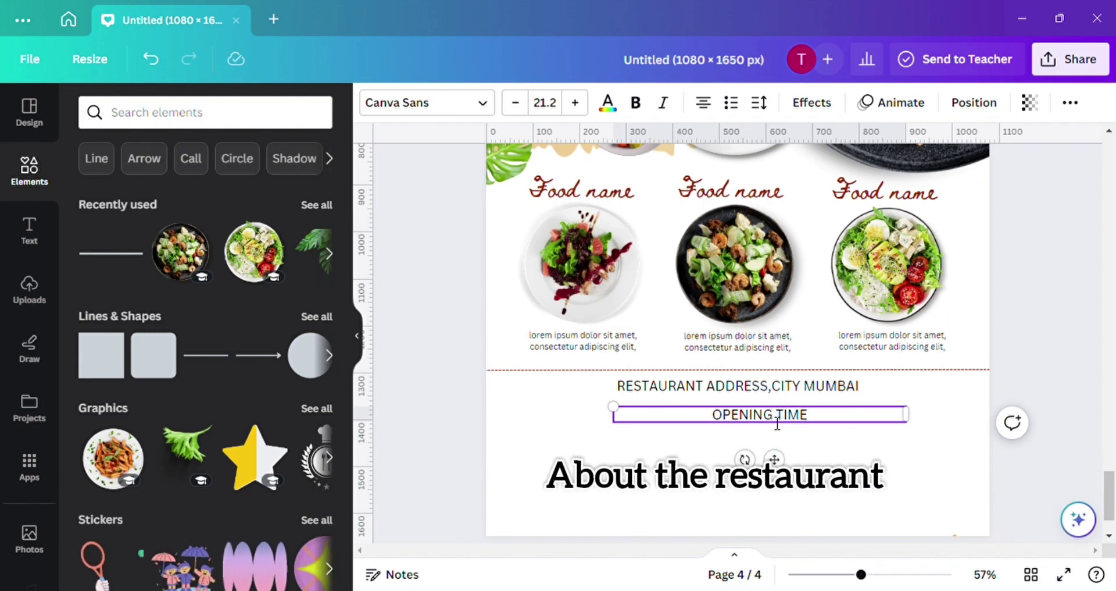
left_click(487, 108)
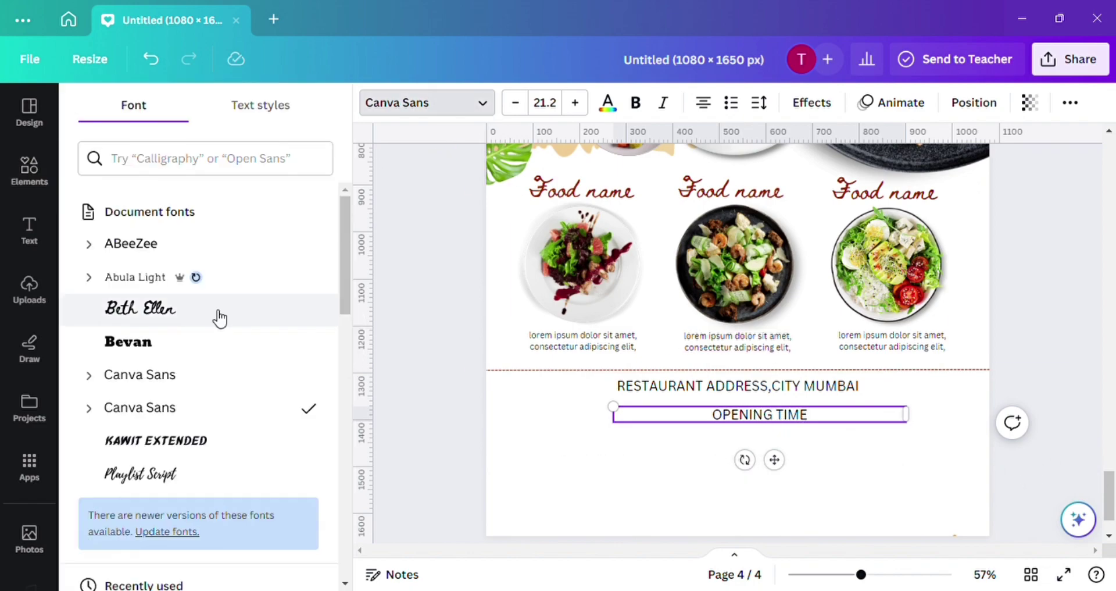
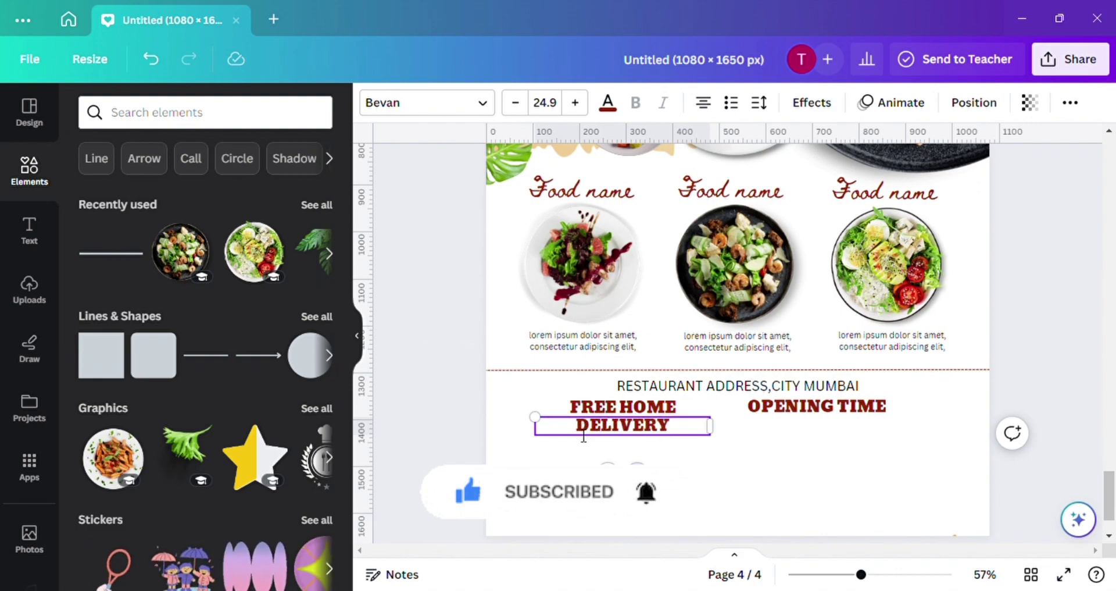
Reduce the "DELIVERY" text to size 23.9, align it under "FREE HOME", and recolour it with the green document colour
left_click_drag(640, 469, 639, 477)
left_click(607, 103)
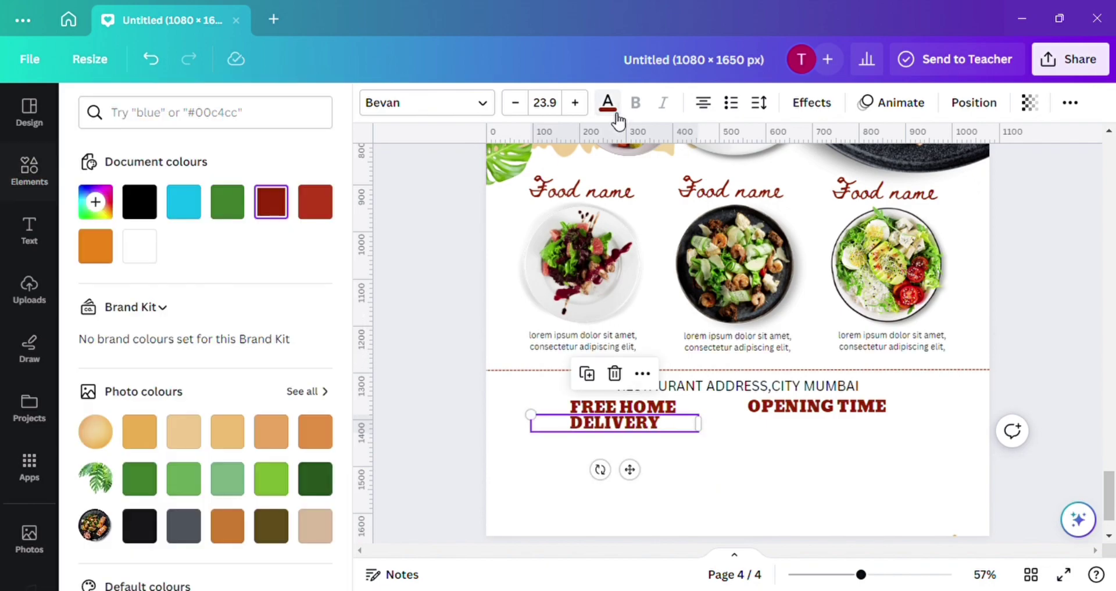
left_click(228, 202)
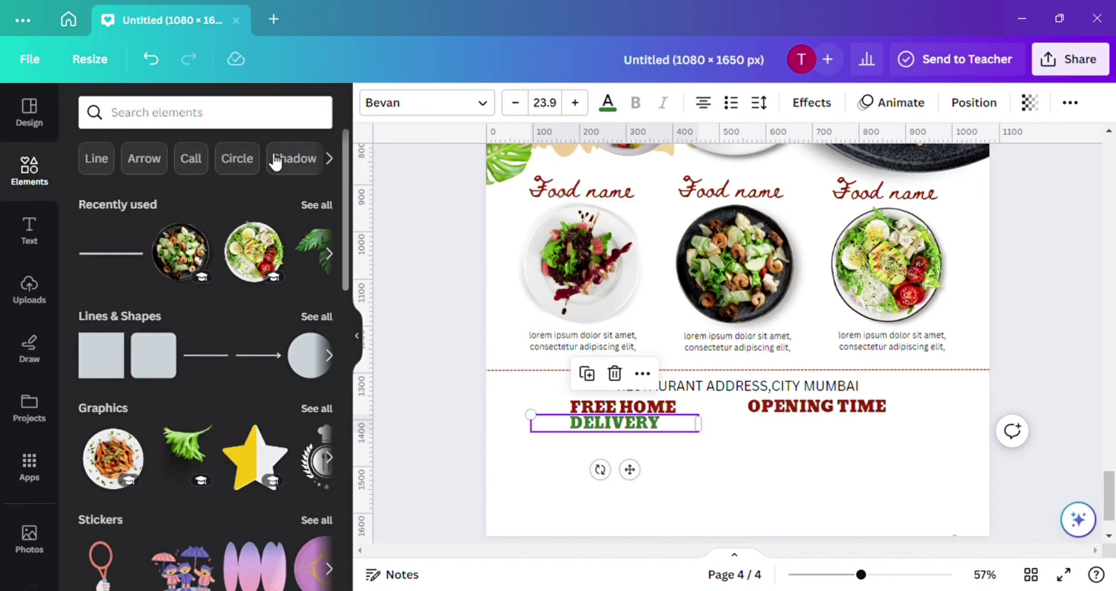
Search the elements library for "rectangular callout"
left_click(168, 113)
type("REC")
left_click(158, 254)
left_click(199, 119)
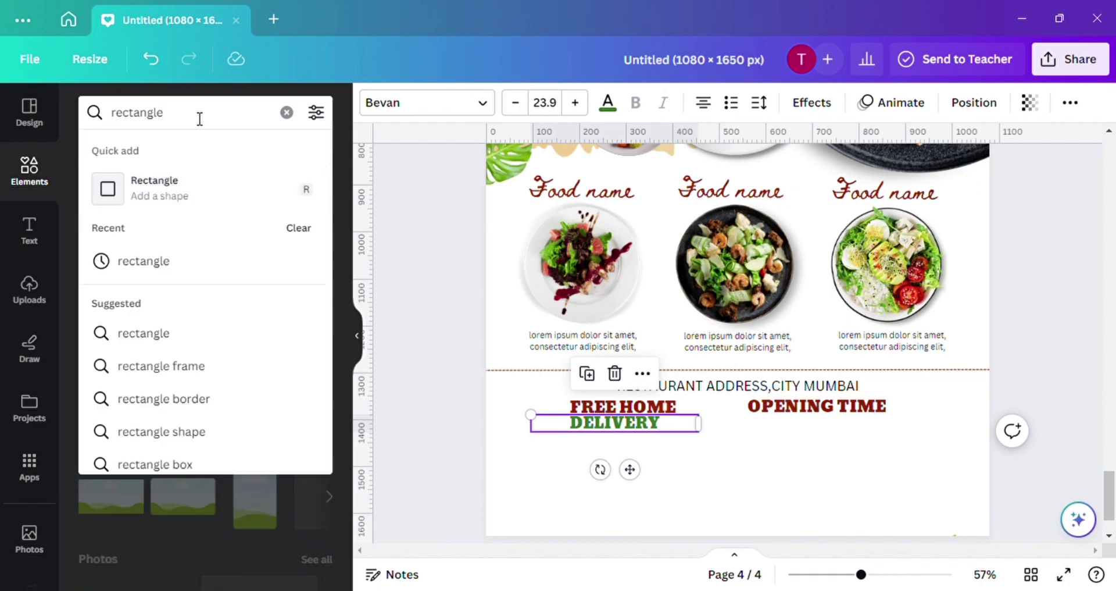
key("BackSpace")
key("BackSpace")
type("ULAR CALLOUT")
key("Return")
Add the black-outlined speech bubble graphic from the results and place it below the "FREE HOME DELIVERY" text
scroll(232, 316, "down", 5)
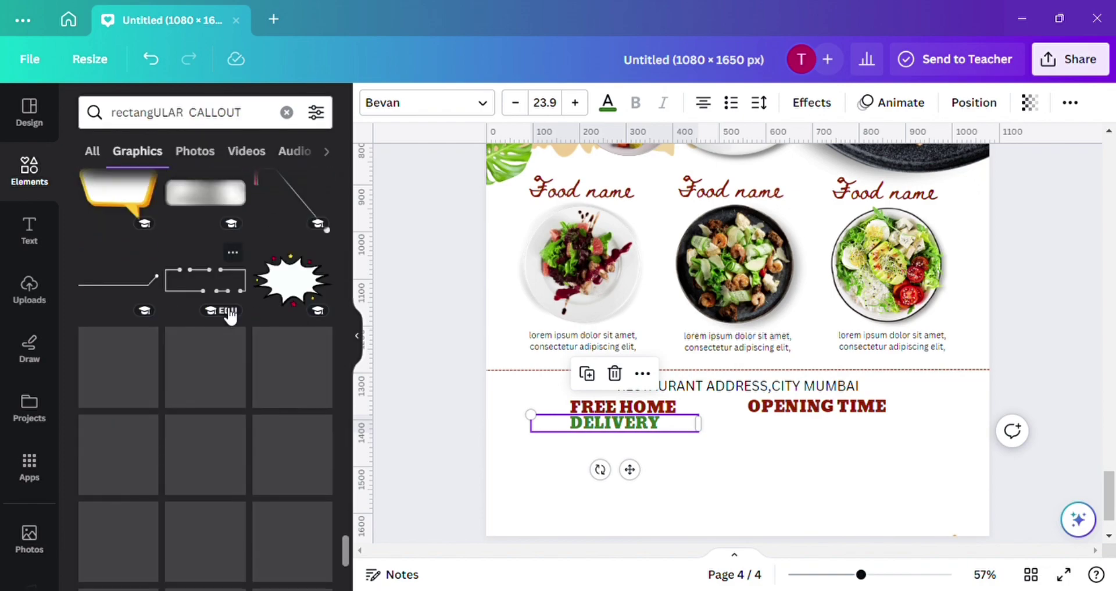
scroll(229, 315, "down", 10)
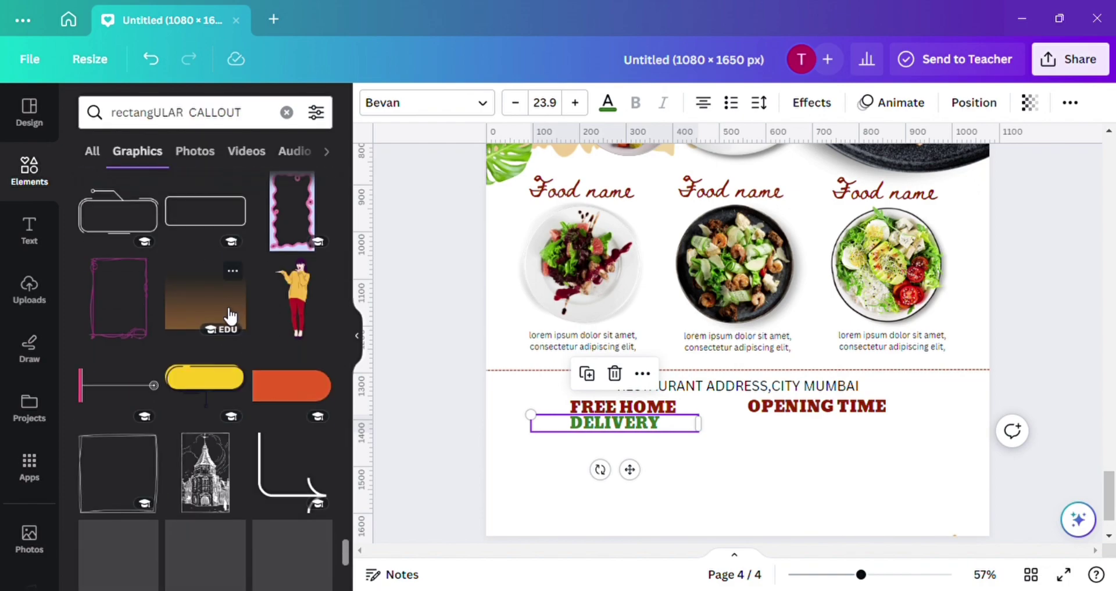
left_click_drag(230, 316, 686, 465)
mouse_move(600, 467)
left_mouse_down()
mouse_move(575, 446)
mouse_move(600, 468)
left_mouse_up()
left_click(678, 457)
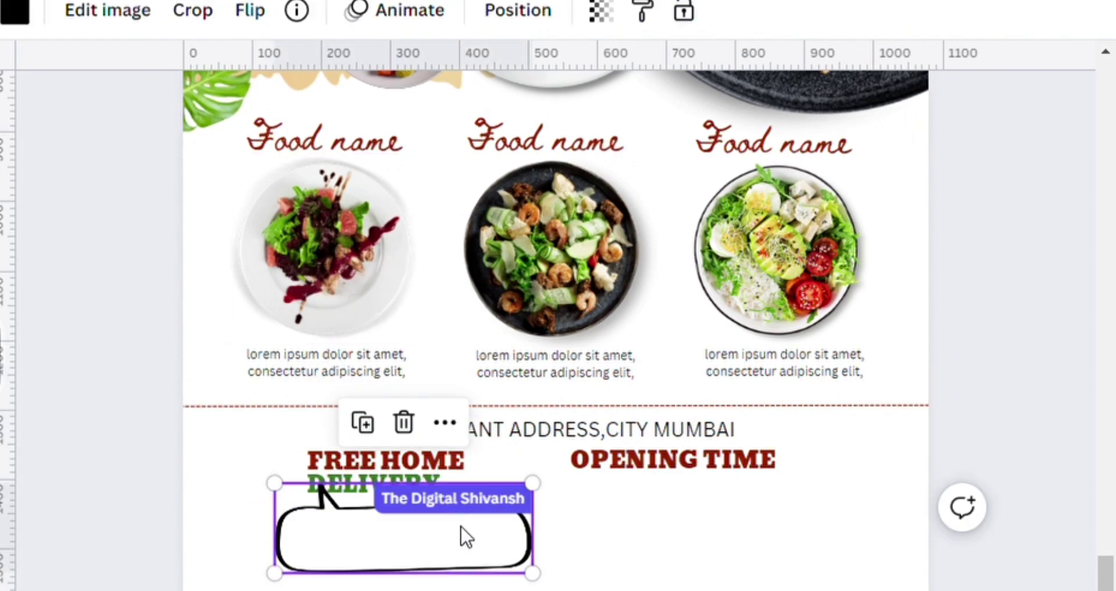
mouse_move(465, 535)
left_mouse_down()
mouse_move(457, 478)
mouse_move(401, 521)
left_mouse_up()
Shift the "FREE HOME DELIVERY" text slightly down and move the speech bubble so that it frames both words
left_click(407, 477)
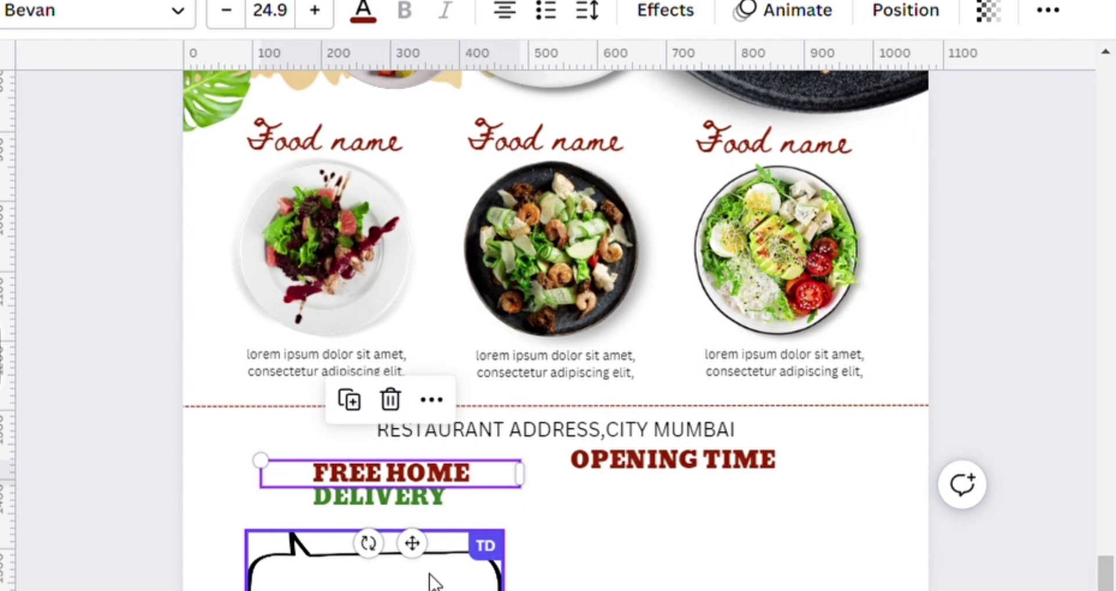
left_click_drag(431, 582, 462, 494)
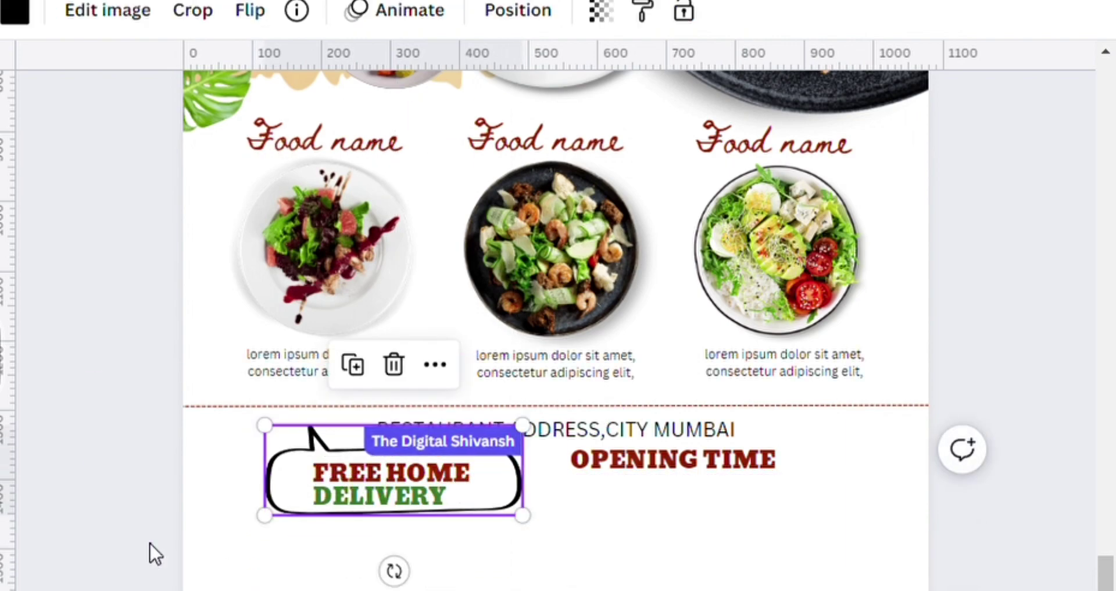
left_click(154, 552)
left_click_drag(151, 544, 393, 468)
Narrow the "OPENING TIME" text box, enlarge its text to size 26.8, and place it beside the speech bubble
left_click(673, 459)
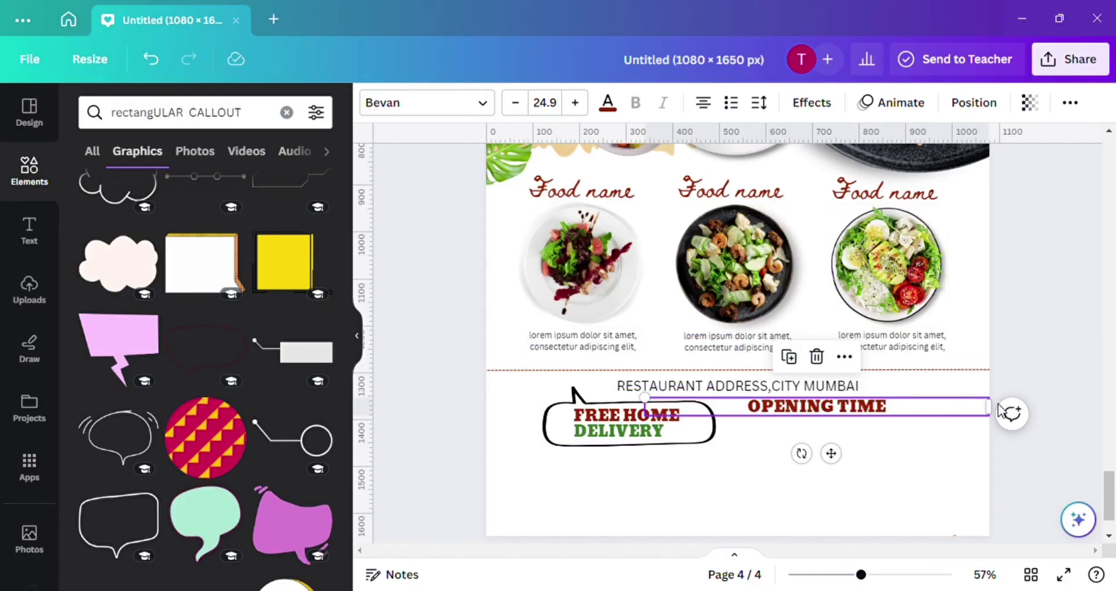
left_click_drag(947, 460, 676, 546)
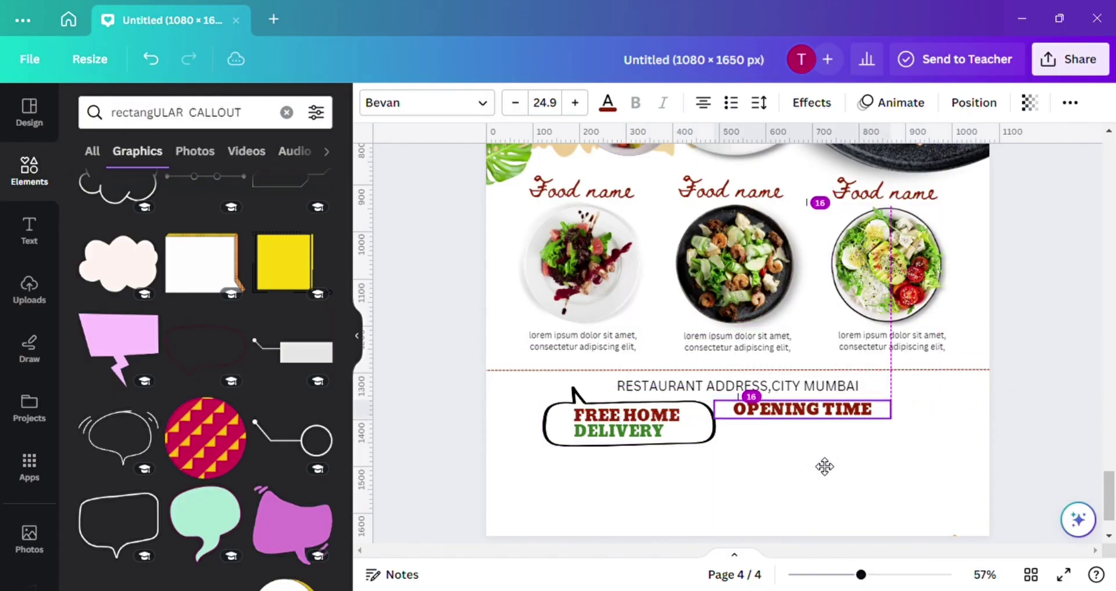
left_click_drag(825, 468, 832, 467)
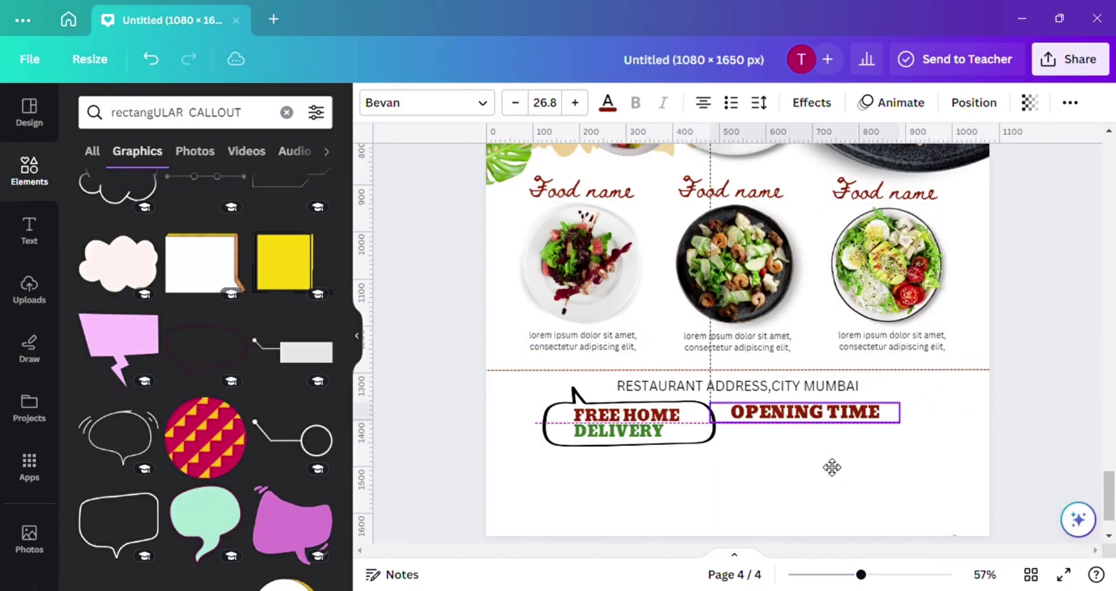
Duplicate the restaurant address line beneath "OPENING TIME" and change its text to "Morning 9am - night 10 pm"
left_click(824, 387)
key("ctrl+d")
left_click_drag(832, 396, 852, 429)
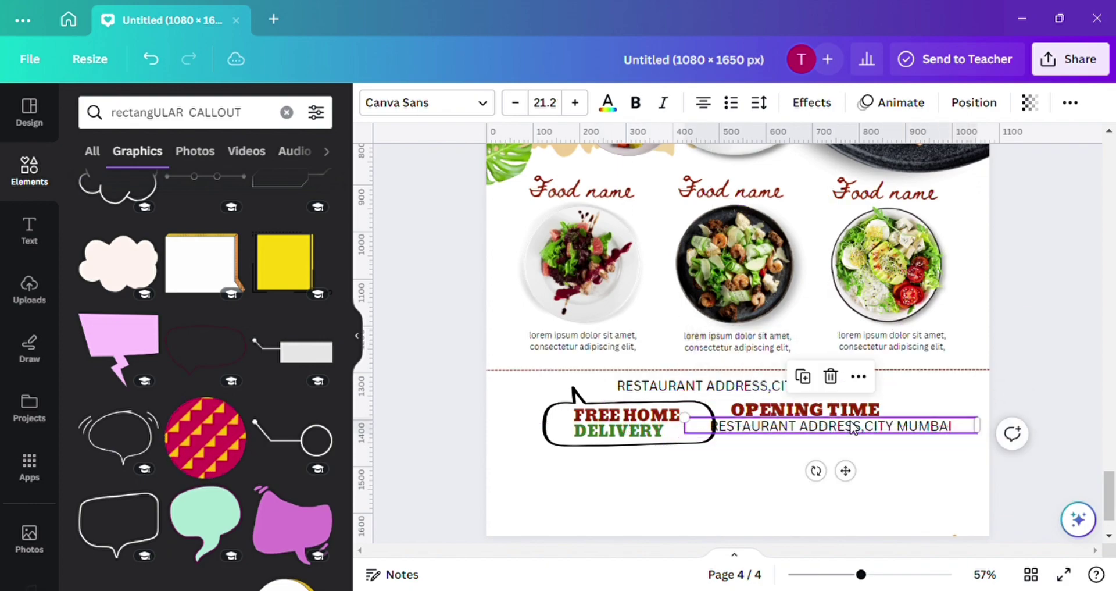
type("Morning 9am - night 10 pm")
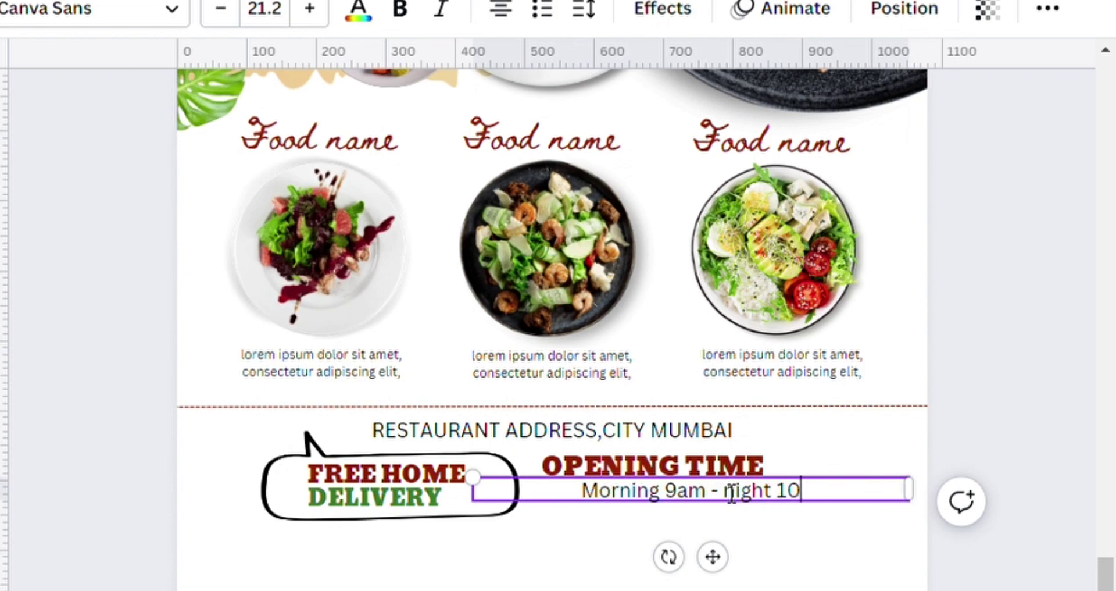
Format the opening-hours line as bold at size 14.8 with wider letter spacing, and align it under the "OPENING TIME" heading
left_click_drag(484, 491, 564, 494)
left_click_drag(753, 553, 679, 576)
left_click(584, 10)
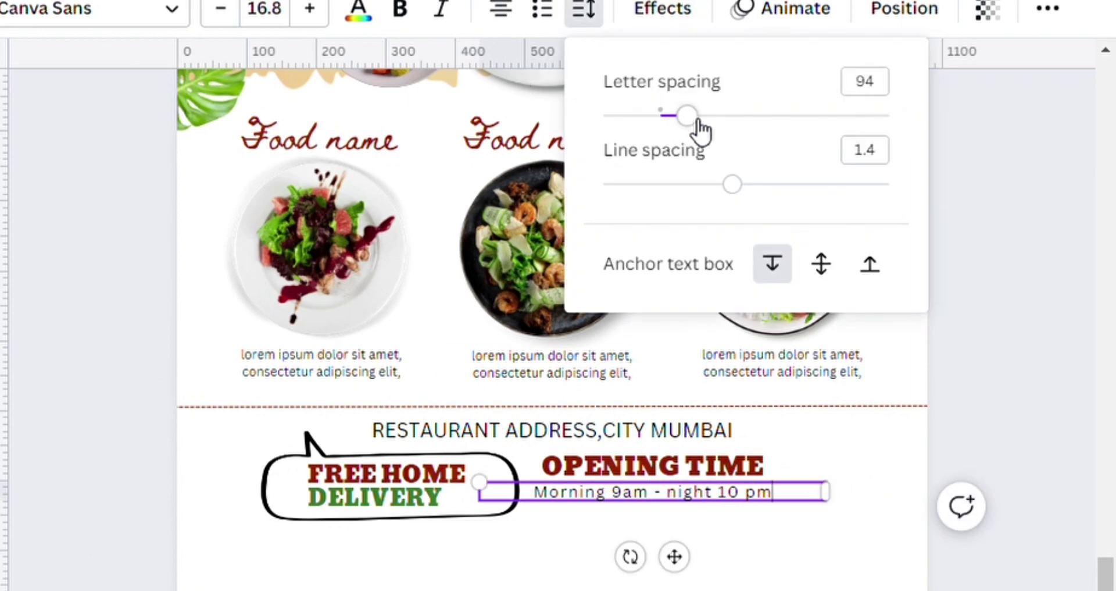
left_click_drag(493, 494, 514, 499)
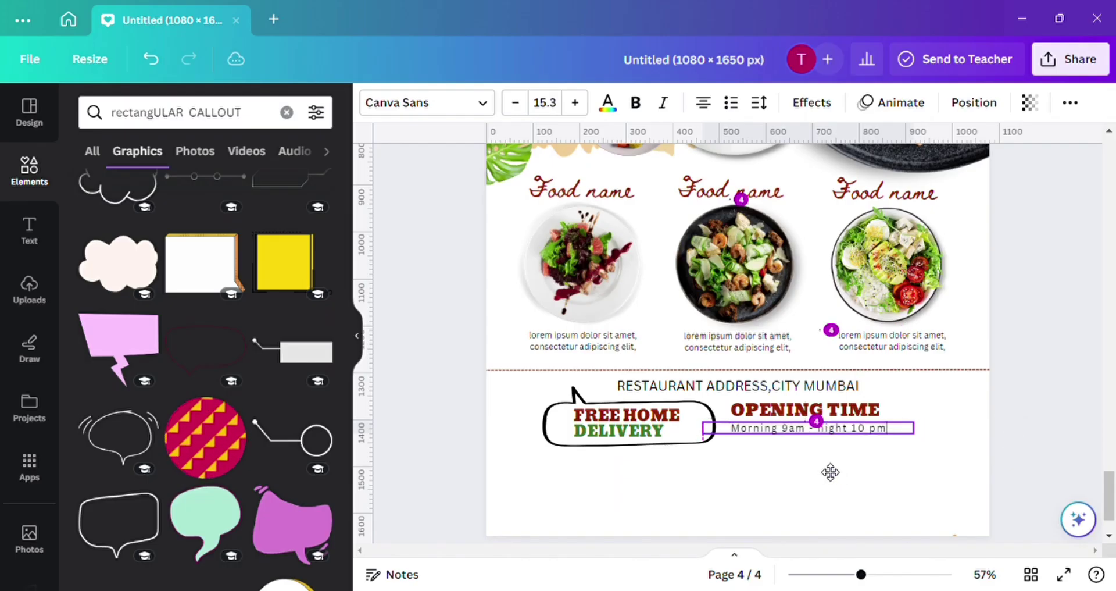
left_click_drag(703, 433, 716, 439)
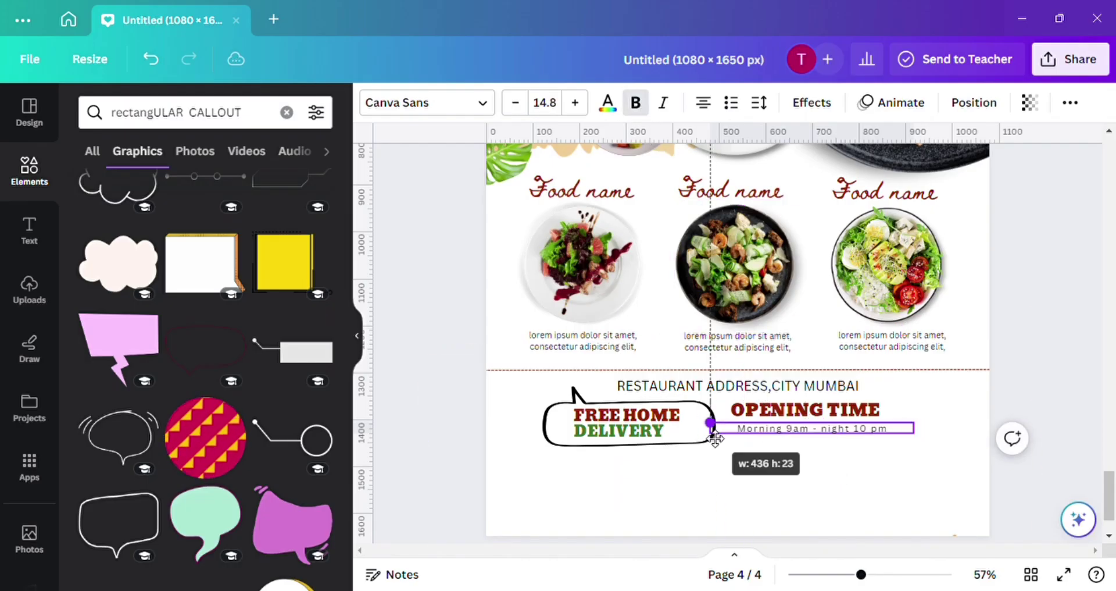
left_click(646, 105)
left_click(882, 448)
left_click(866, 433)
left_click(1090, 308)
Duplicate the dashed red divider line and place the copy beneath the delivery and opening-time block
left_click(887, 370)
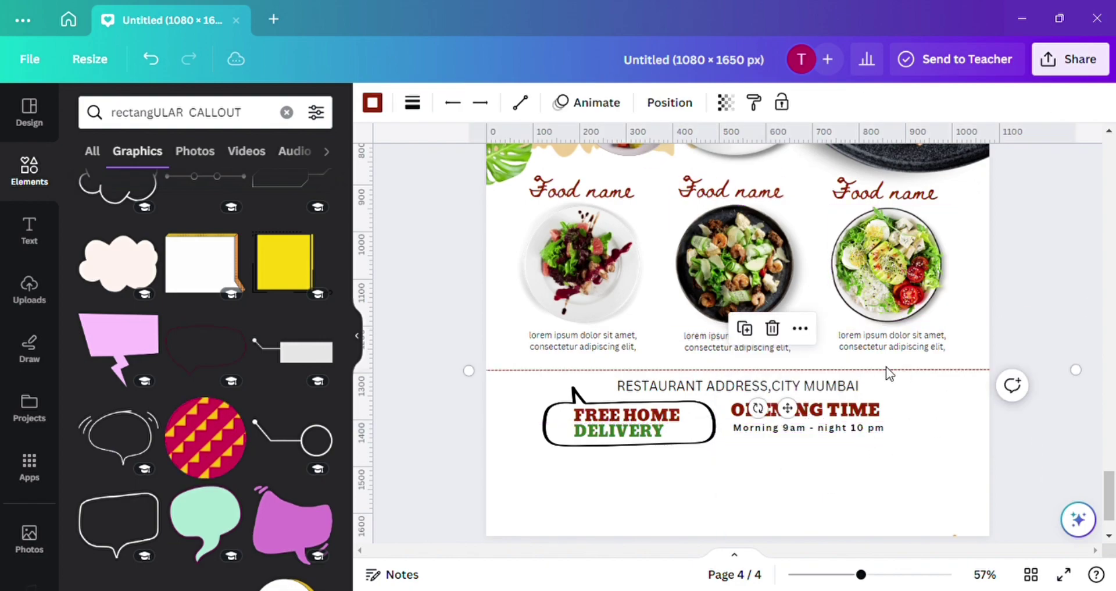
left_click_drag(879, 431, 855, 457)
left_click(1044, 386)
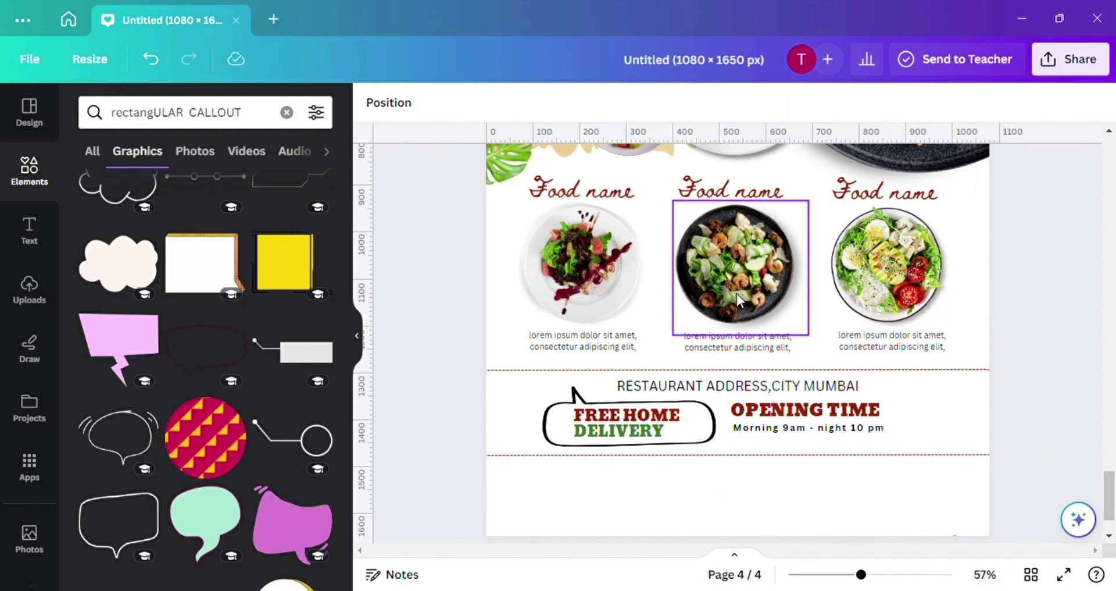
Duplicate the green leaf into the page's bottom-right corner and enlarge it to about 313 × 266 px
left_click(505, 165)
left_click(469, 239)
left_click_drag(512, 174, 959, 459)
left_click_drag(870, 470, 846, 460)
left_click(907, 453)
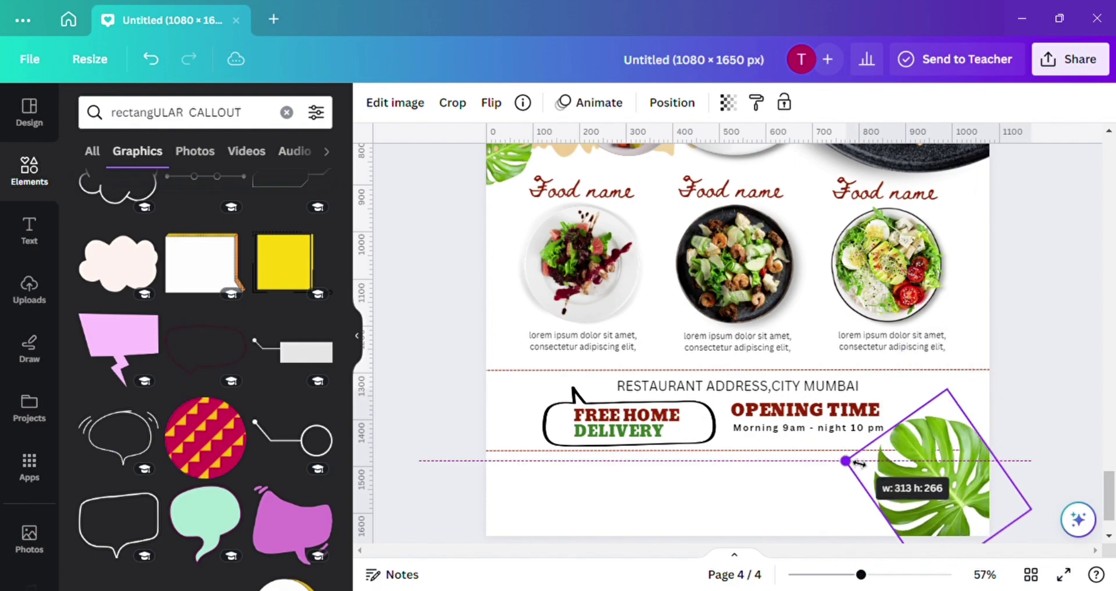
left_click_drag(909, 489, 852, 455)
left_click(1023, 418)
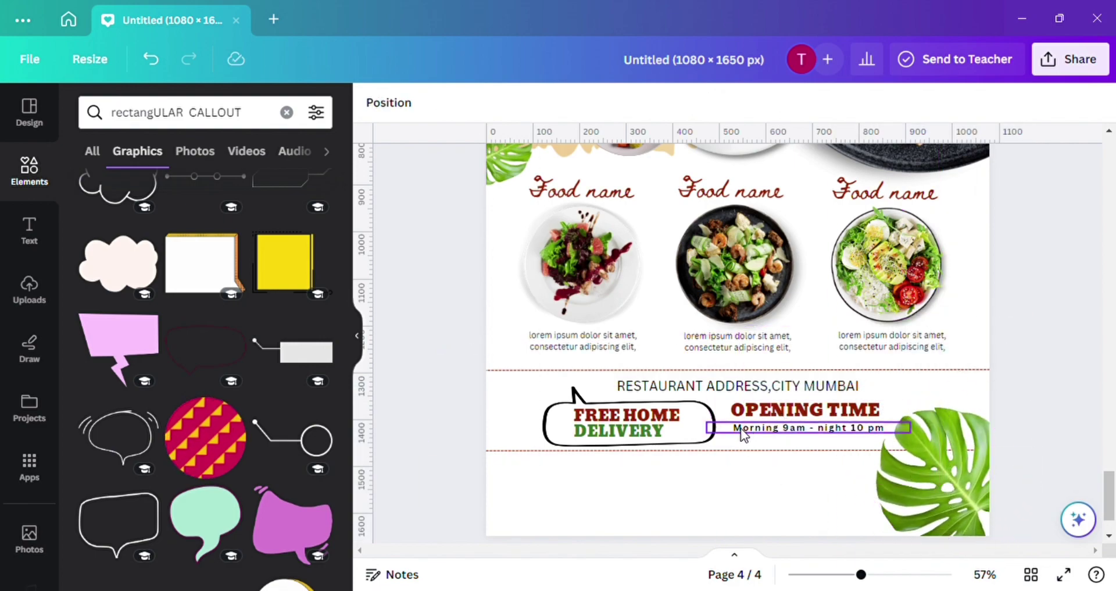
Copy the opening-hours text below the lower divider, reword it "Online order:-", and set it in Abula Light at size 22.7
left_click_drag(743, 433, 623, 486)
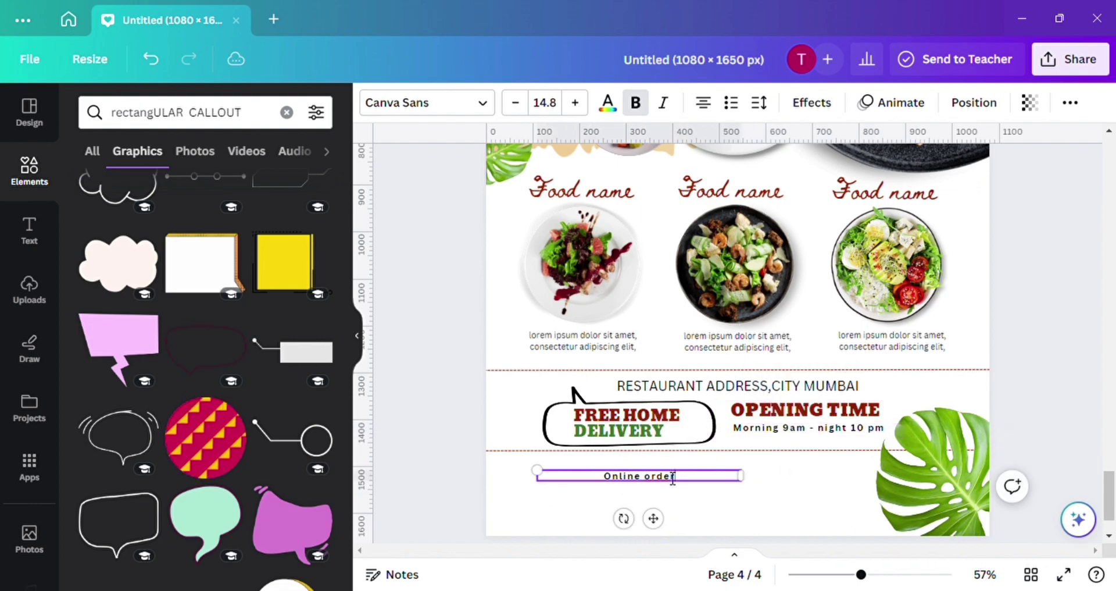
left_click(427, 102)
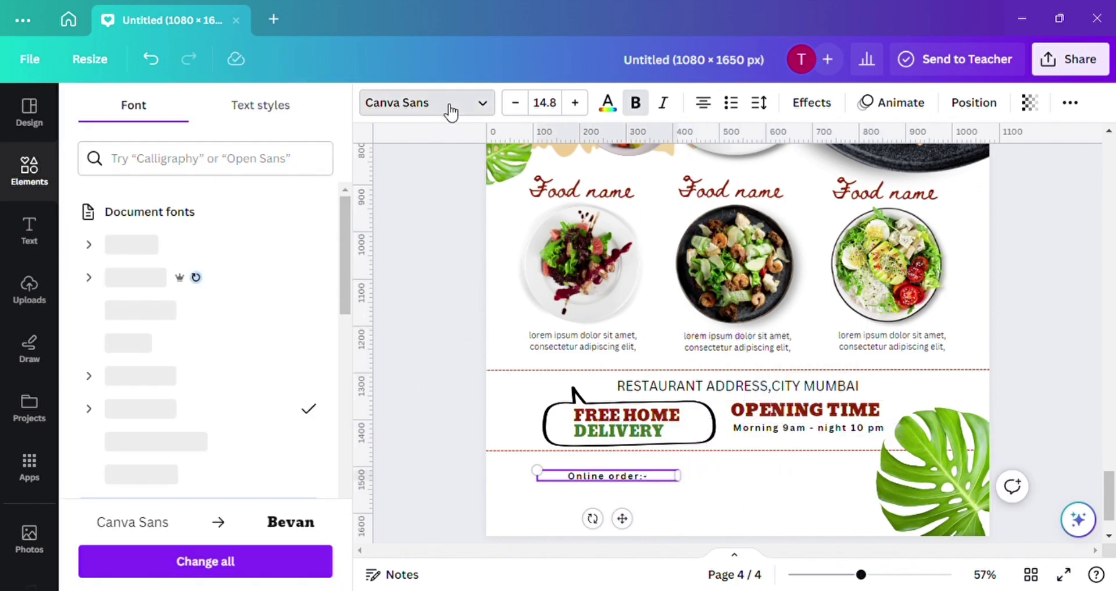
left_click(136, 277)
left_click(631, 530)
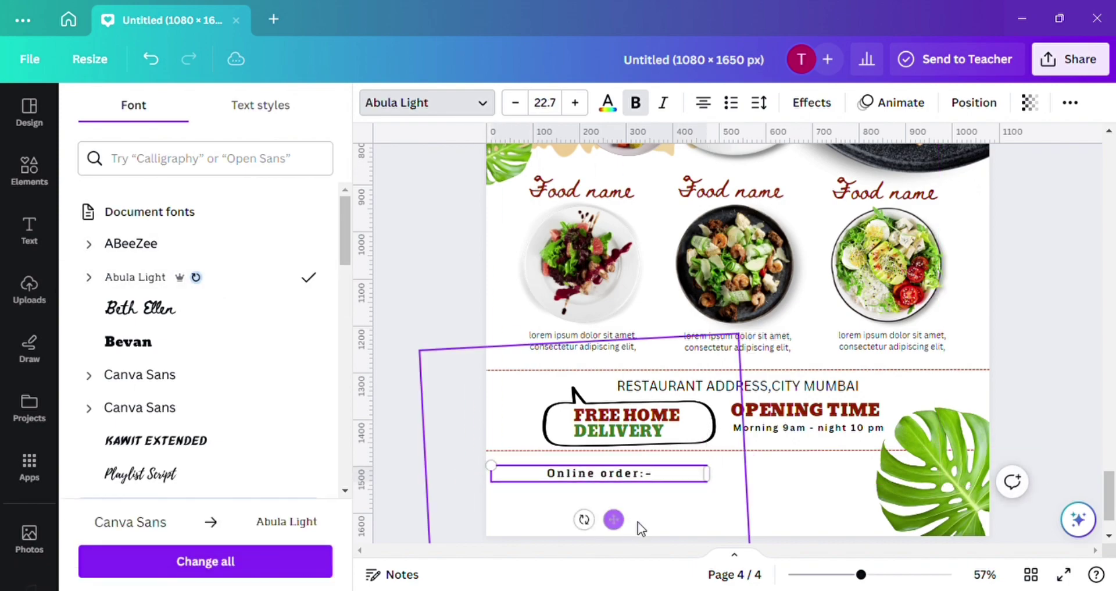
left_click_drag(708, 474, 659, 496)
left_click(625, 526)
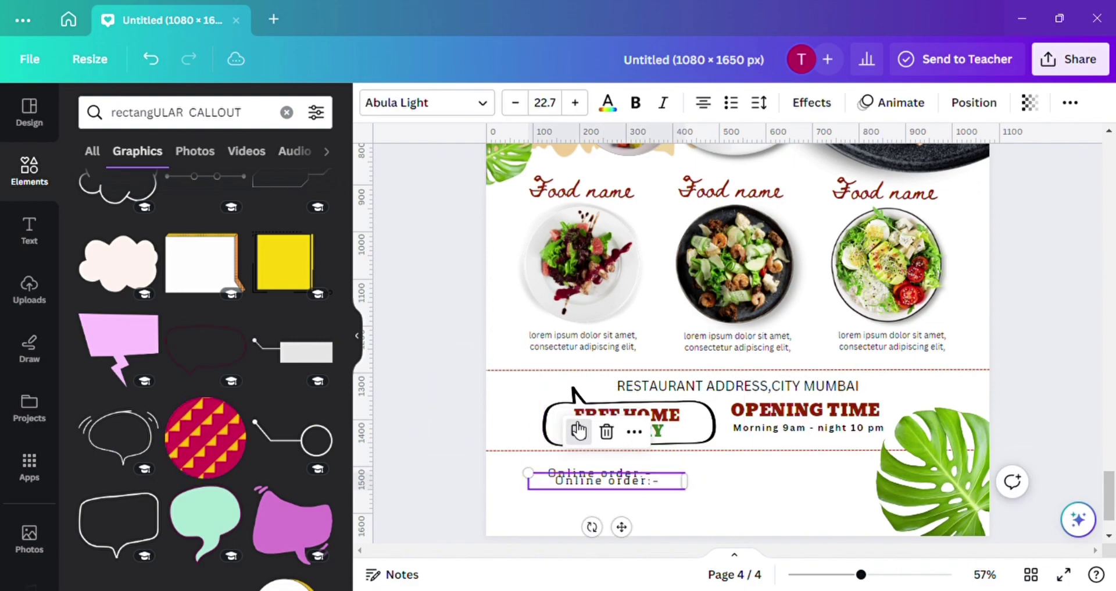
left_click_drag(614, 519, 732, 540)
left_click_drag(655, 475, 757, 486)
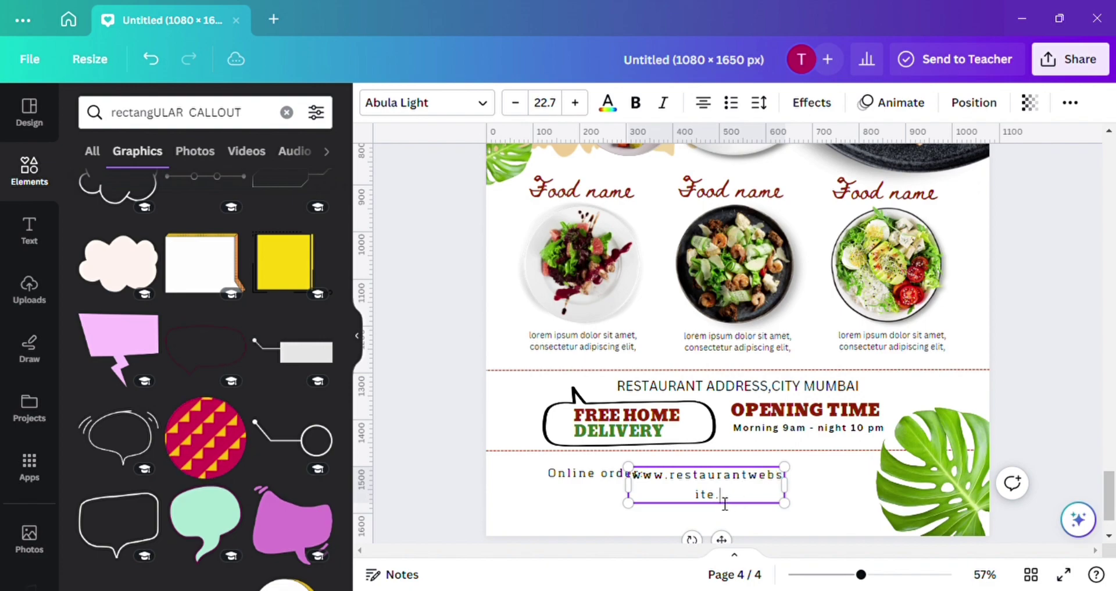
left_click_drag(796, 496, 881, 497)
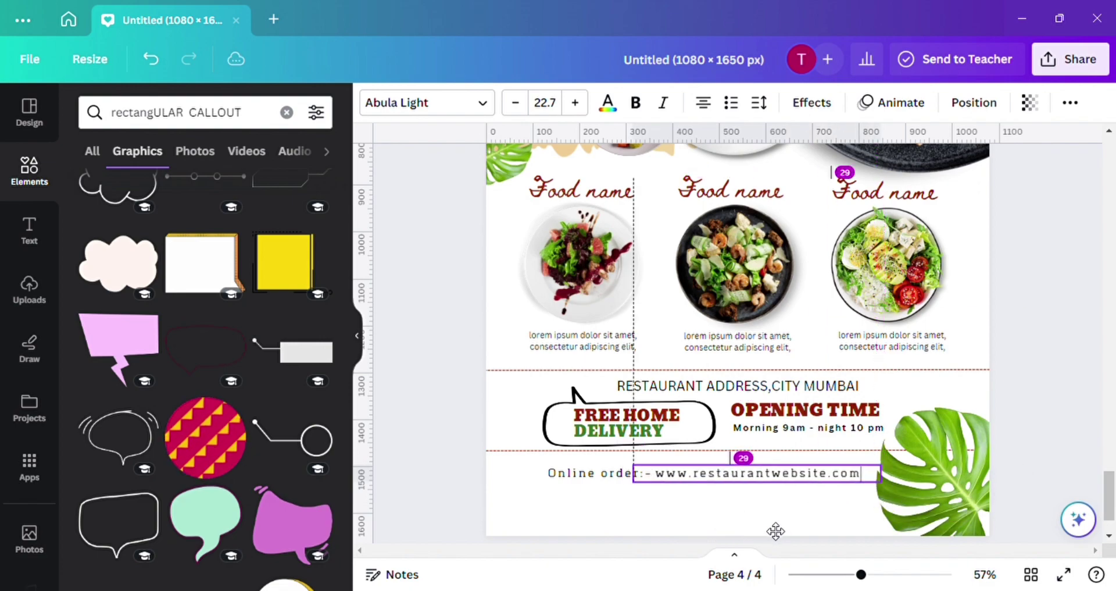
left_click(608, 102)
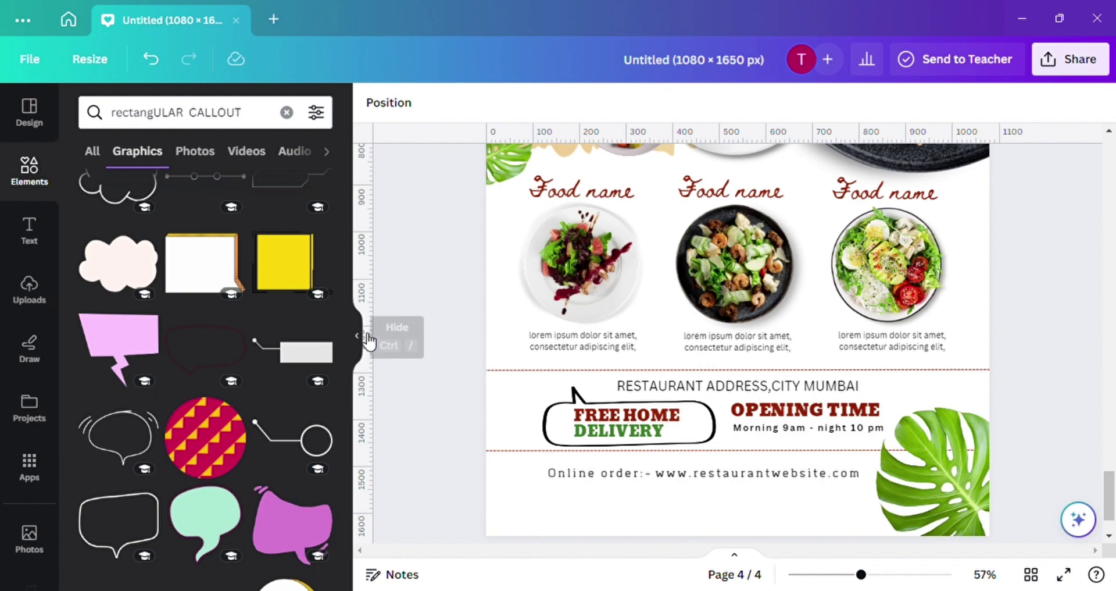
left_click(362, 332)
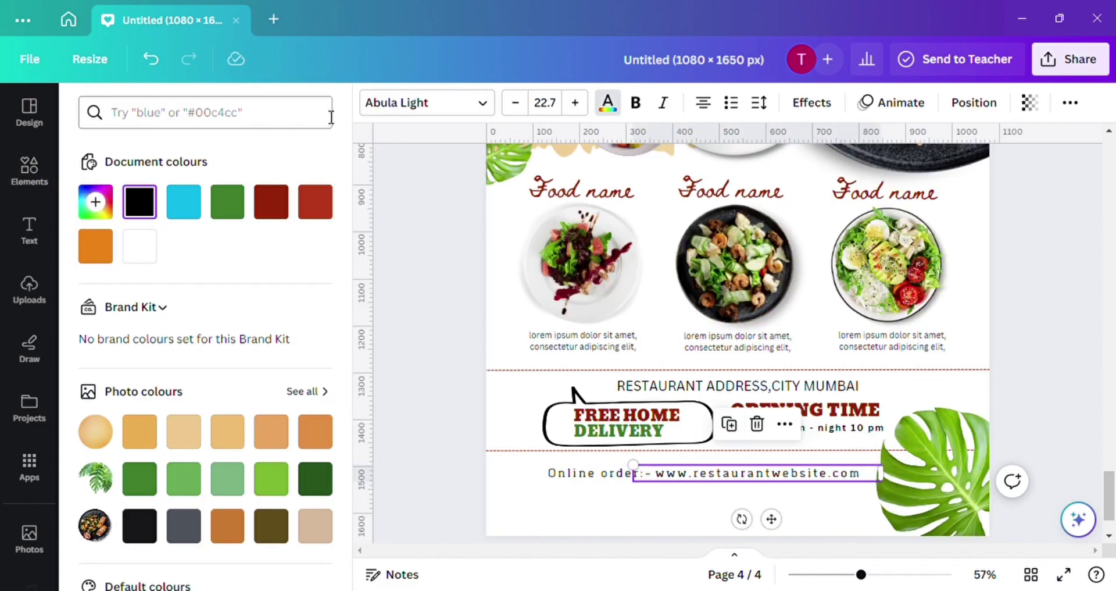
left_click(228, 202)
Duplicate the "OPENING TIME" heading below the online-order line and replace its text with "CALL US" and the phone number
scroll(805, 429, "up", 4, "ctrl")
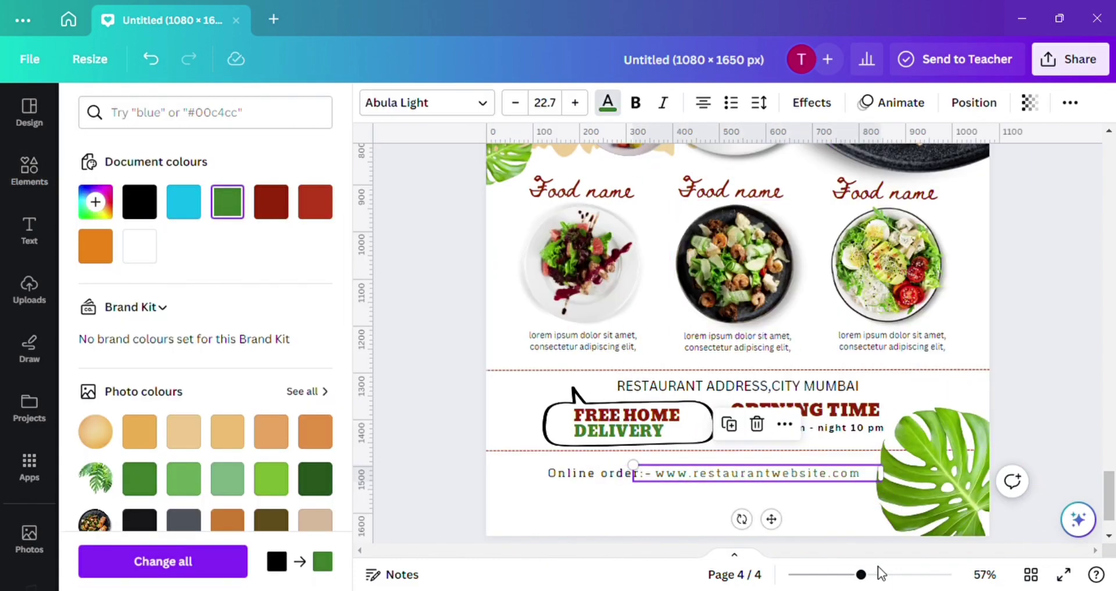
left_click(826, 290)
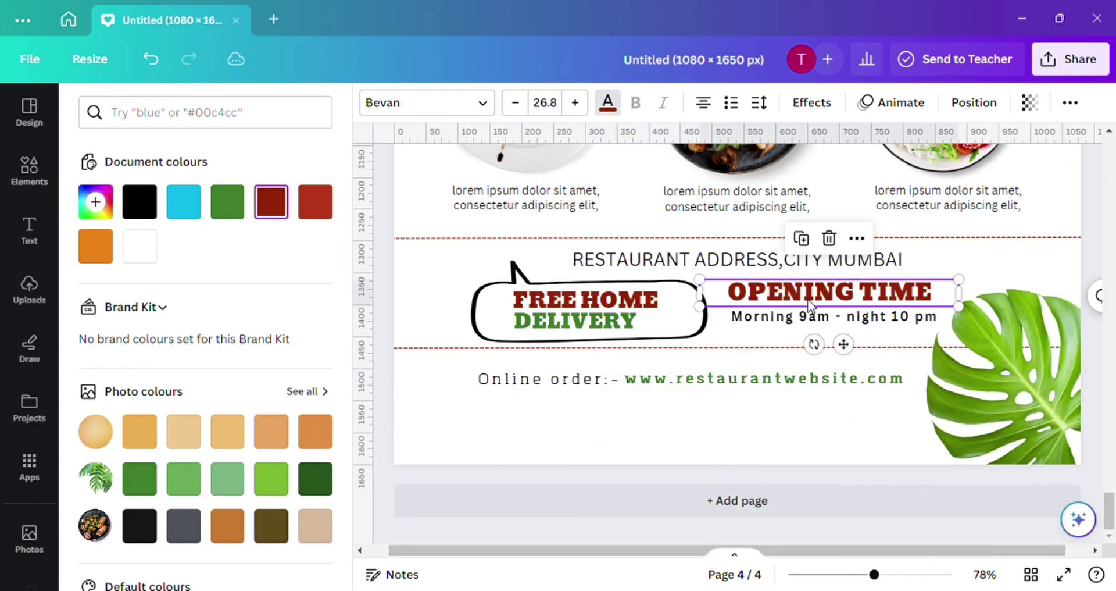
left_click_drag(825, 290, 698, 410)
double_click(647, 418)
type("c")
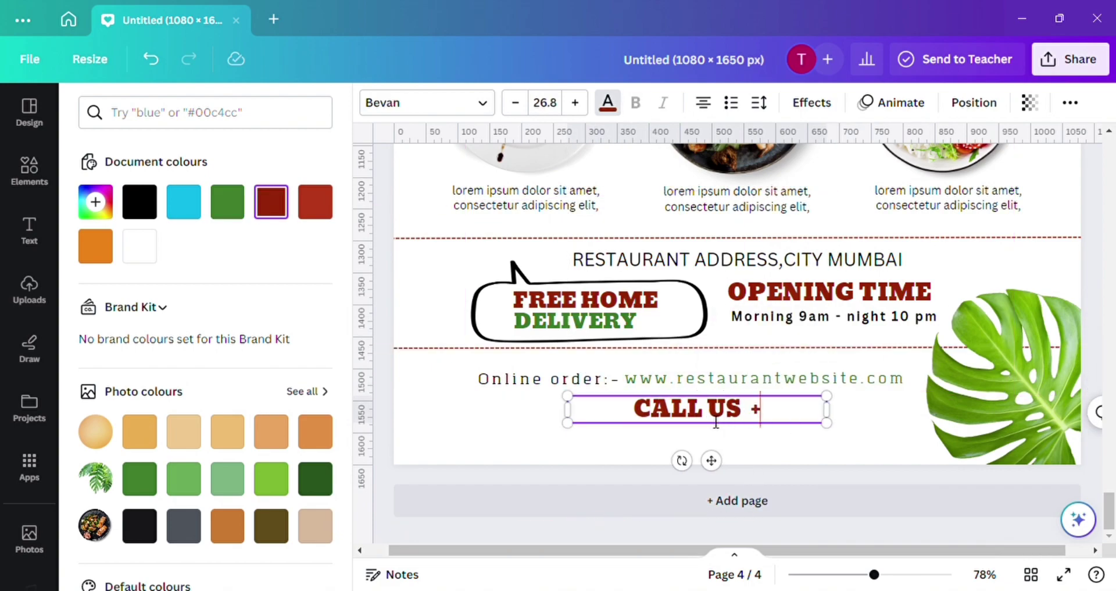
type("ALL US +91-1234567890")
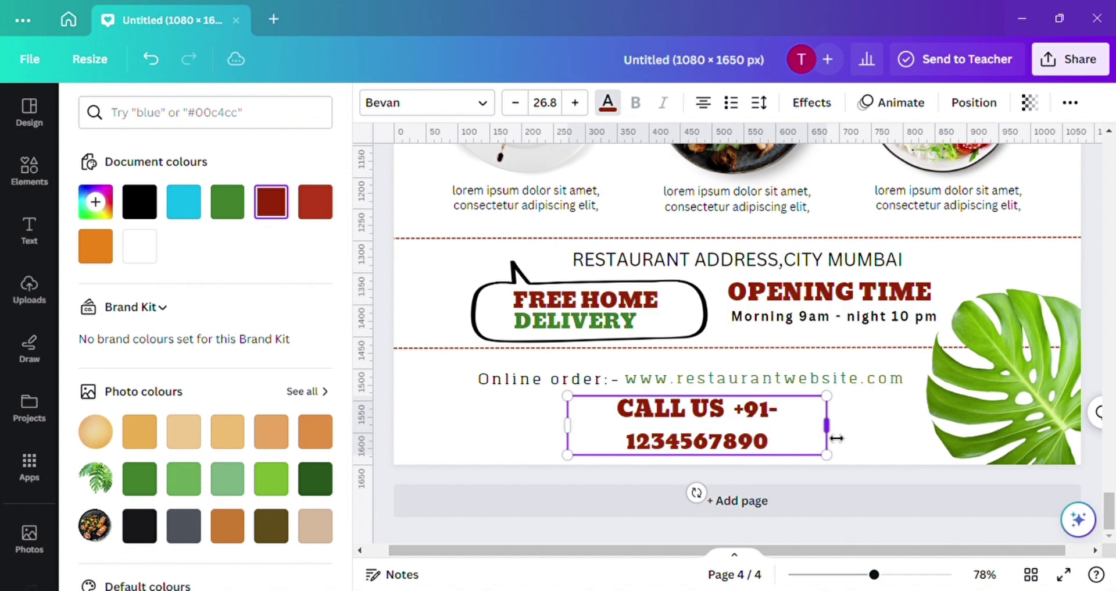
Fit the "CALL US" text on one line, enlarge it to size 33.2, and centre it beneath the website line
left_click_drag(827, 426, 902, 406)
left_click_drag(568, 424, 451, 437)
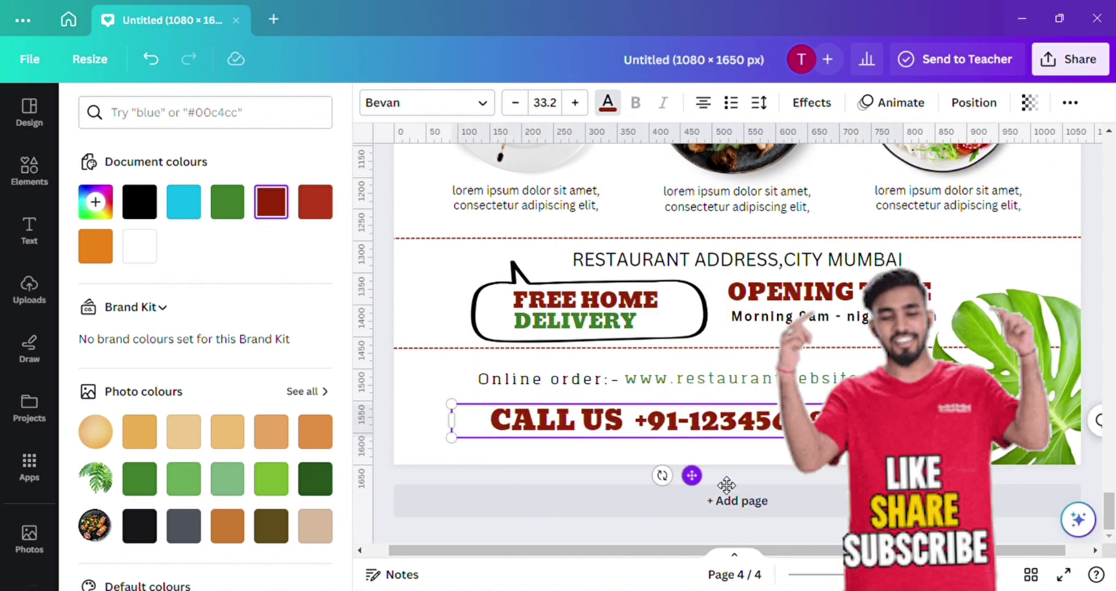
left_click_drag(726, 485, 746, 476)
Duplicate the large footer leaf and place a smaller, rotated copy in the page's bottom-left corner
left_click(1000, 316)
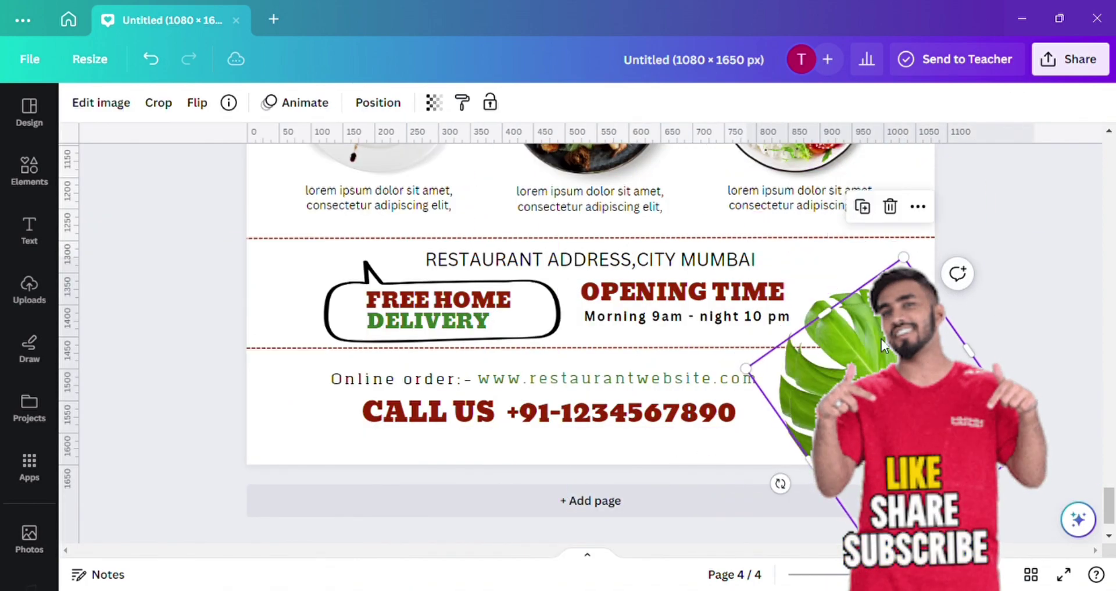
left_click_drag(882, 345, 293, 426)
left_click_drag(323, 353, 320, 379)
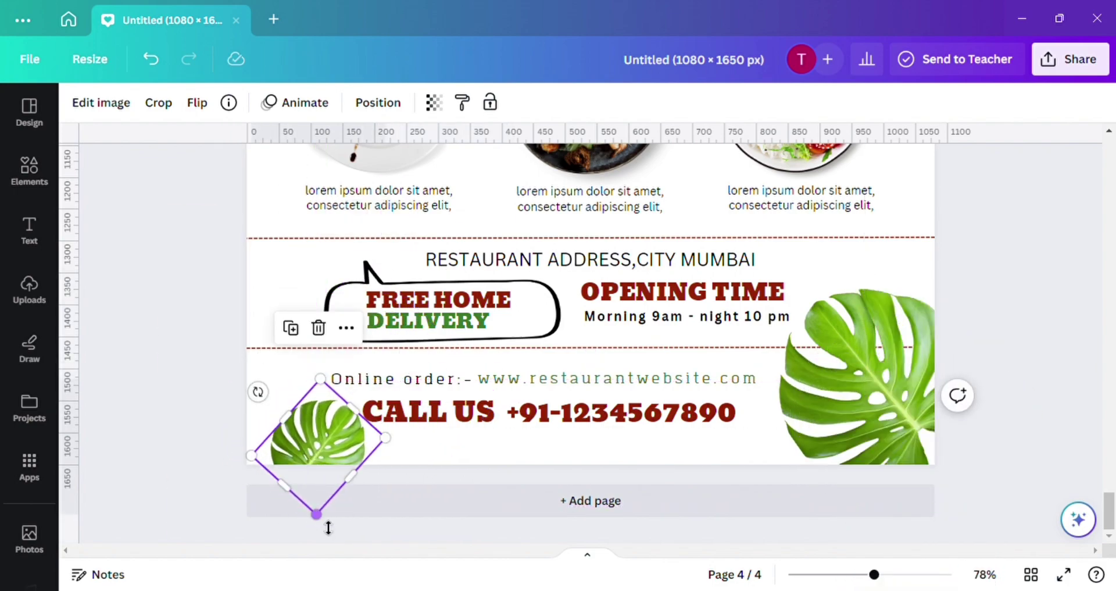
left_click_drag(328, 527, 318, 518)
left_click(186, 463)
Search the elements library for "TOMATOES" and limit the results to photos
left_click(29, 171)
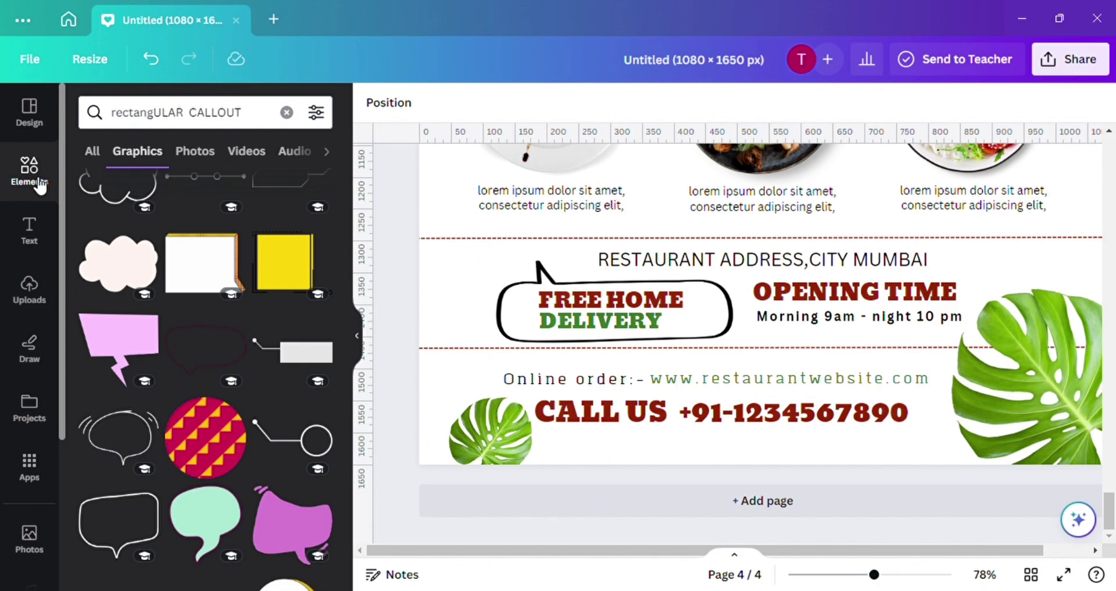
left_click(286, 112)
type("TOMATOES")
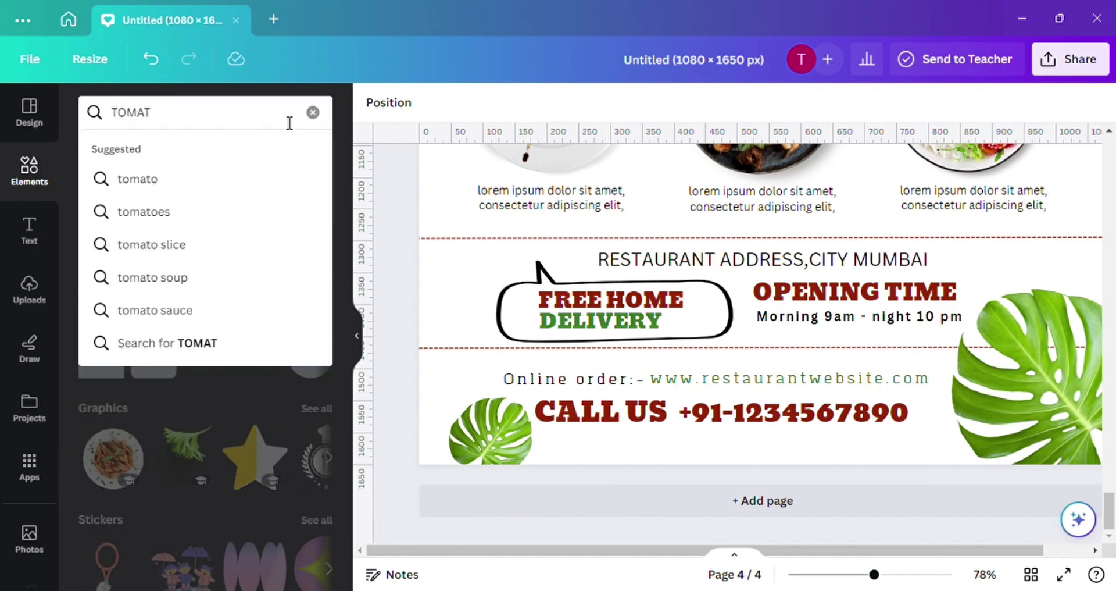
key("Return")
left_click(139, 151)
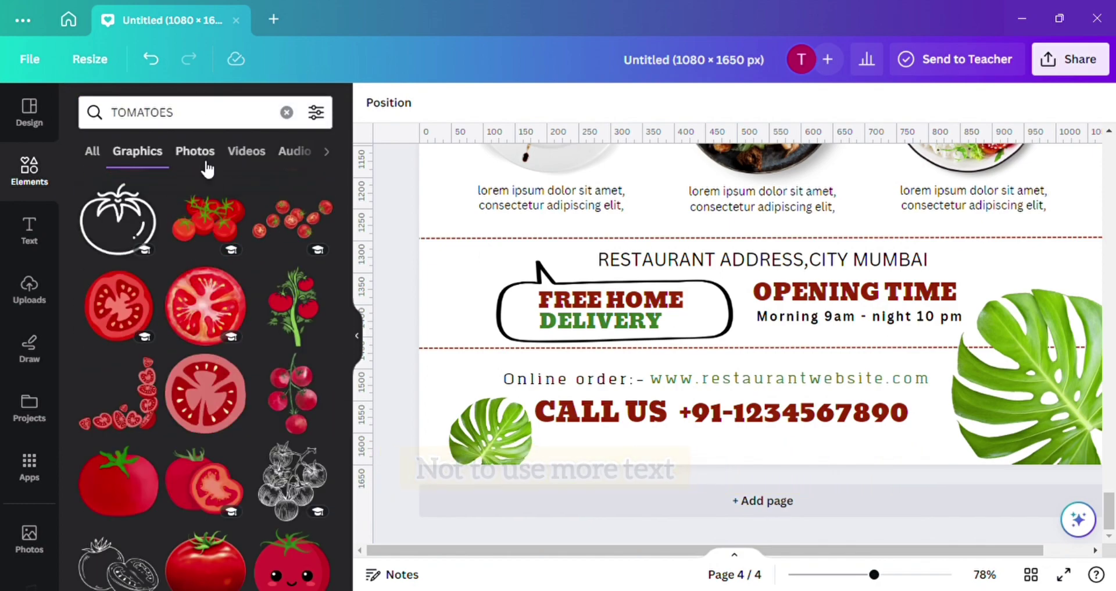
left_click(198, 152)
Add the cut-out tomatoes photo at the page's left edge below "FOOD MENU", sized about 203 × 193 px
scroll(246, 402, "down", 10)
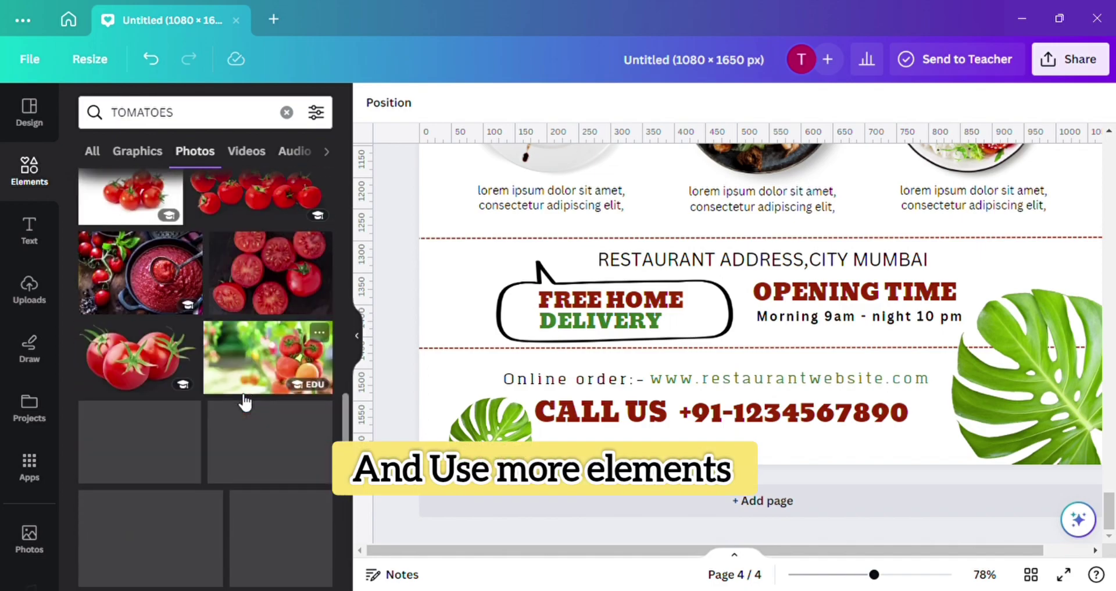
left_click(134, 395)
left_click_drag(536, 180, 517, 145)
left_click_drag(575, 215, 569, 258)
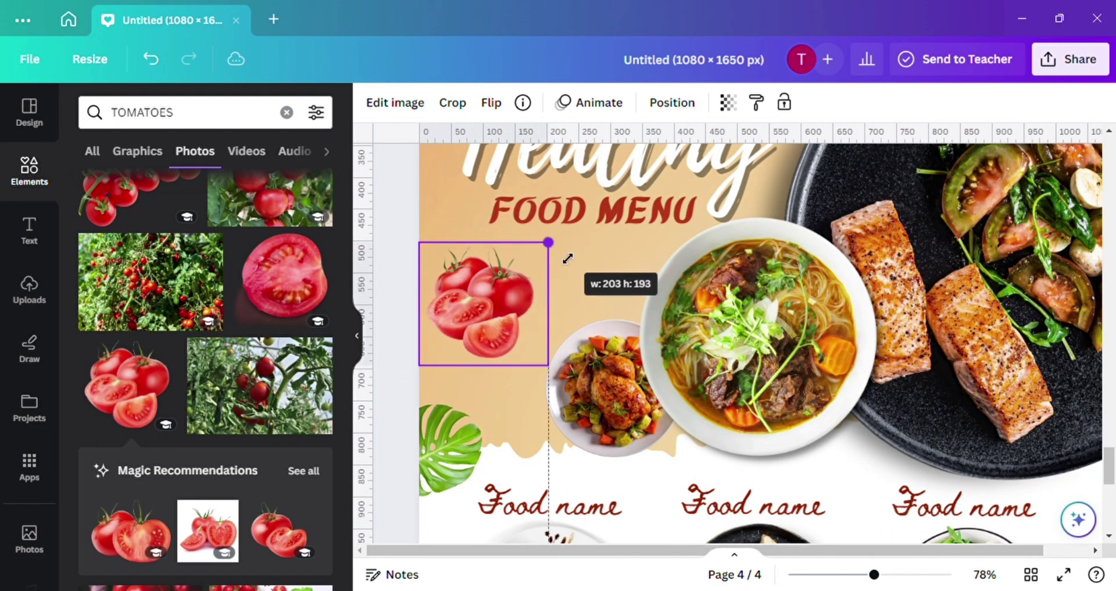
Adjust the tomatoes photo by setting its blur to 11
left_click(395, 102)
left_click(120, 318)
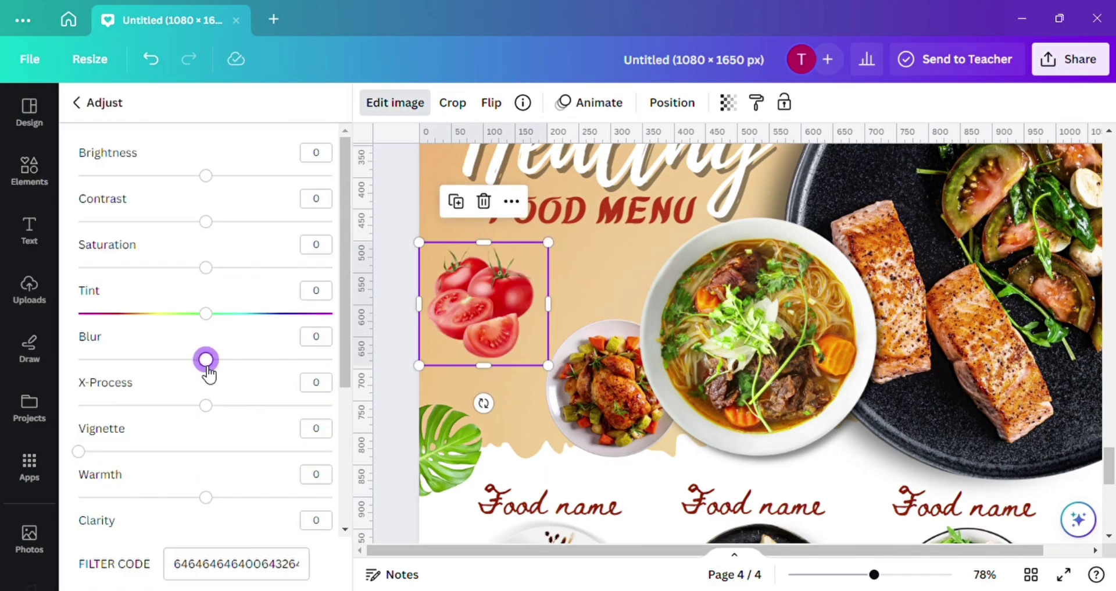
scroll(377, 415, "down", 2)
mouse_move(206, 359)
left_mouse_down()
mouse_move(230, 358)
mouse_move(220, 359)
left_mouse_up()
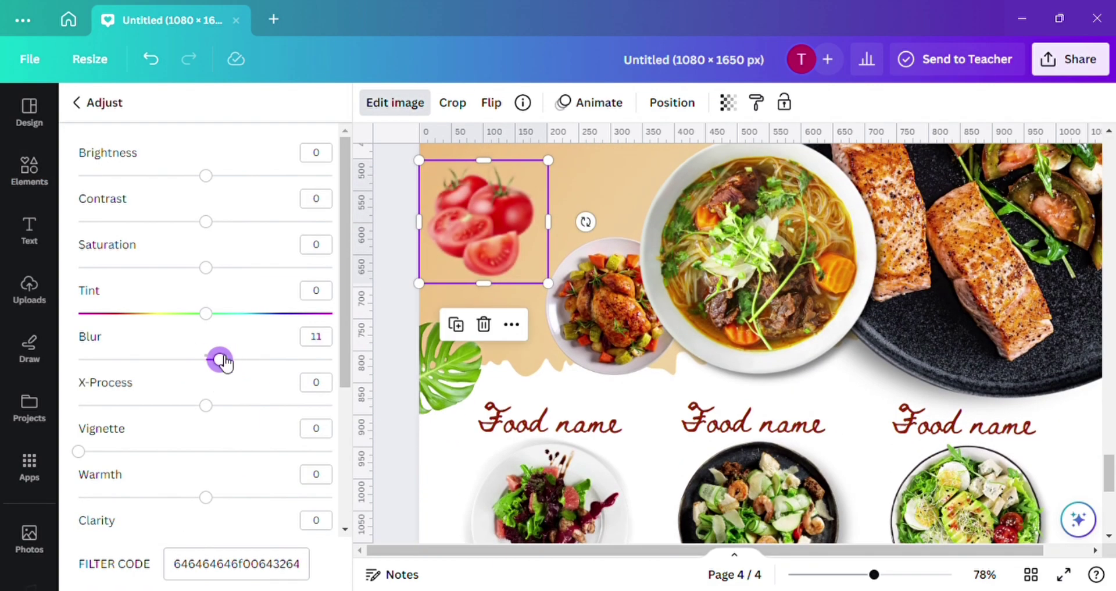
Duplicate the blurred tomatoes to the page's right edge beside the third dish and its left edge beside the address line
left_click(460, 327)
left_click_drag(500, 250, 489, 401)
scroll(856, 310, "down", 3)
left_click(455, 375)
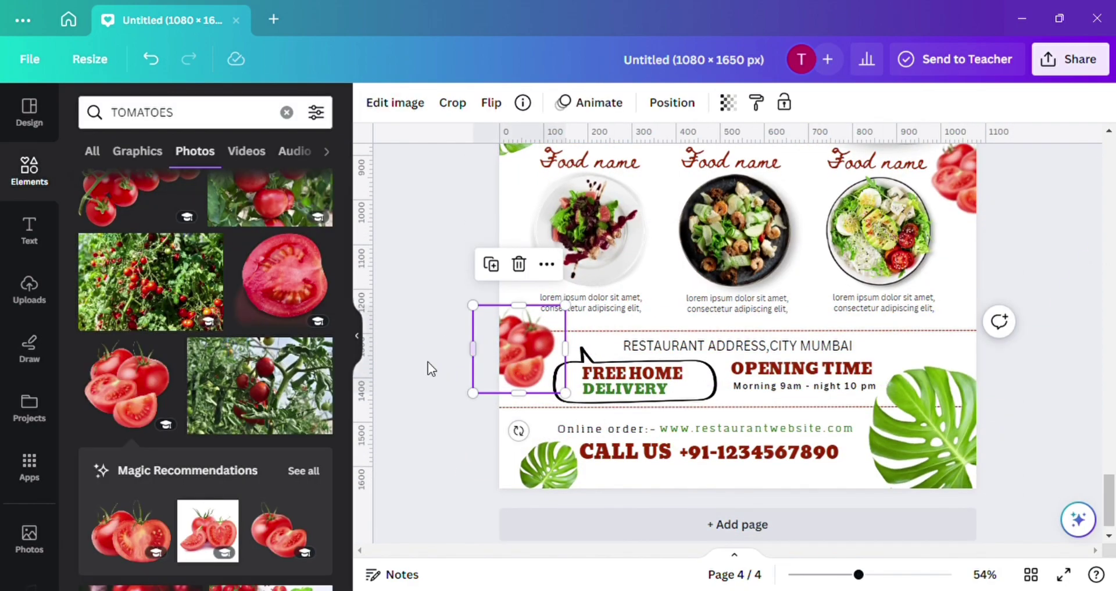
left_click(428, 368)
Search the elements library for "CHILLY" and limit the results to photos
left_click(286, 112)
type("CHILLY")
key("Return")
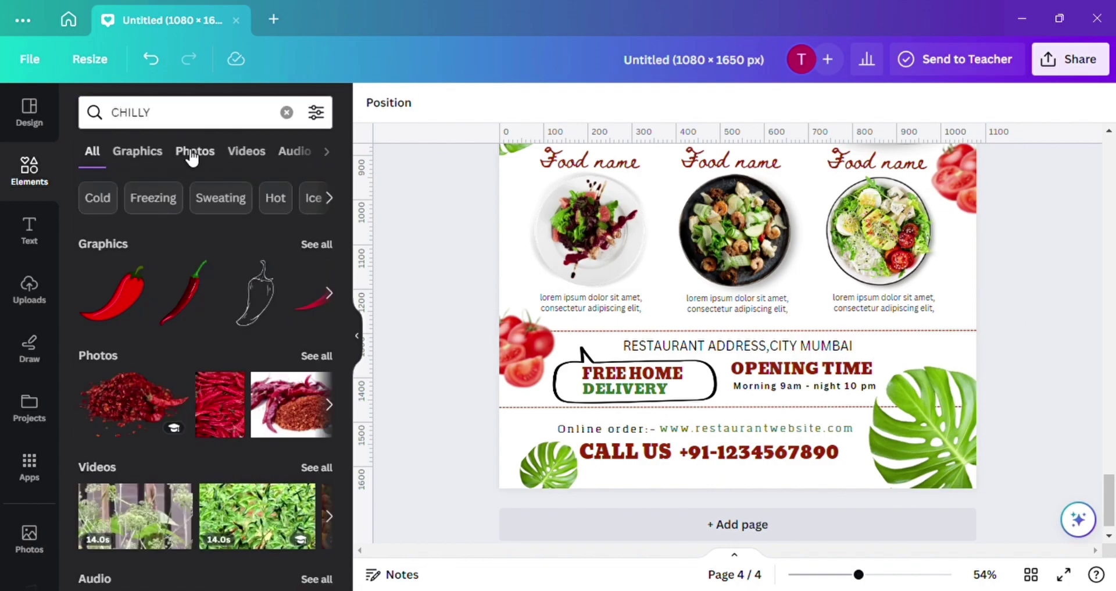
left_click(191, 152)
Add the single red chilli photo with the green stem, flipped horizontally and tilted, partly off the page's right edge beside the third dish
scroll(221, 407, "down", 10)
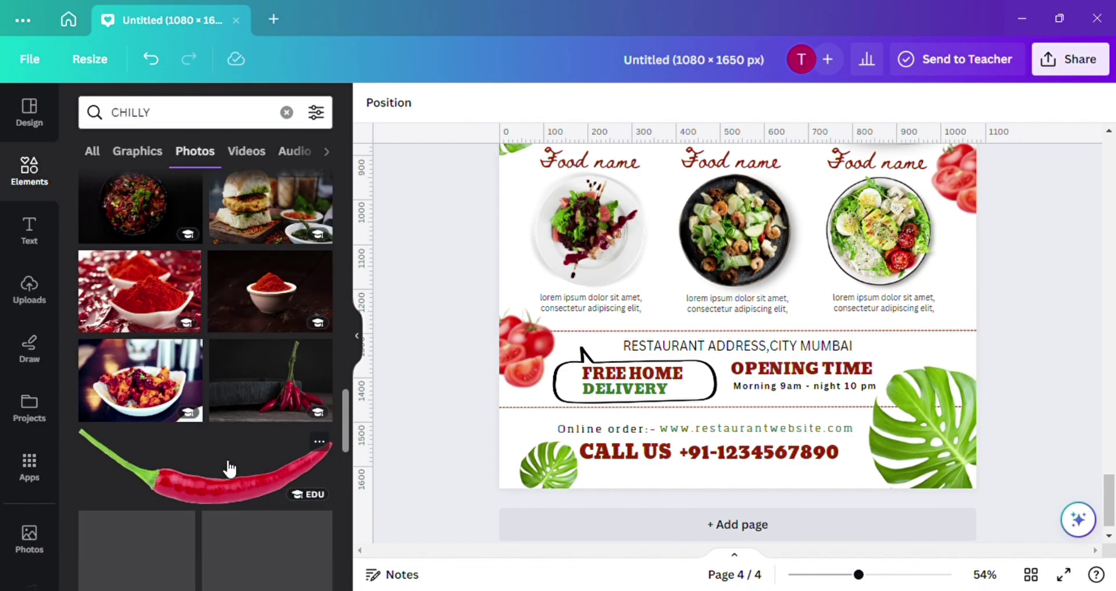
scroll(230, 468, "down", 2)
left_click(225, 399)
left_click_drag(714, 332, 954, 436)
left_click_drag(797, 411, 837, 438)
left_click_drag(965, 402, 925, 343)
left_click_drag(930, 424, 965, 278)
left_click(492, 102)
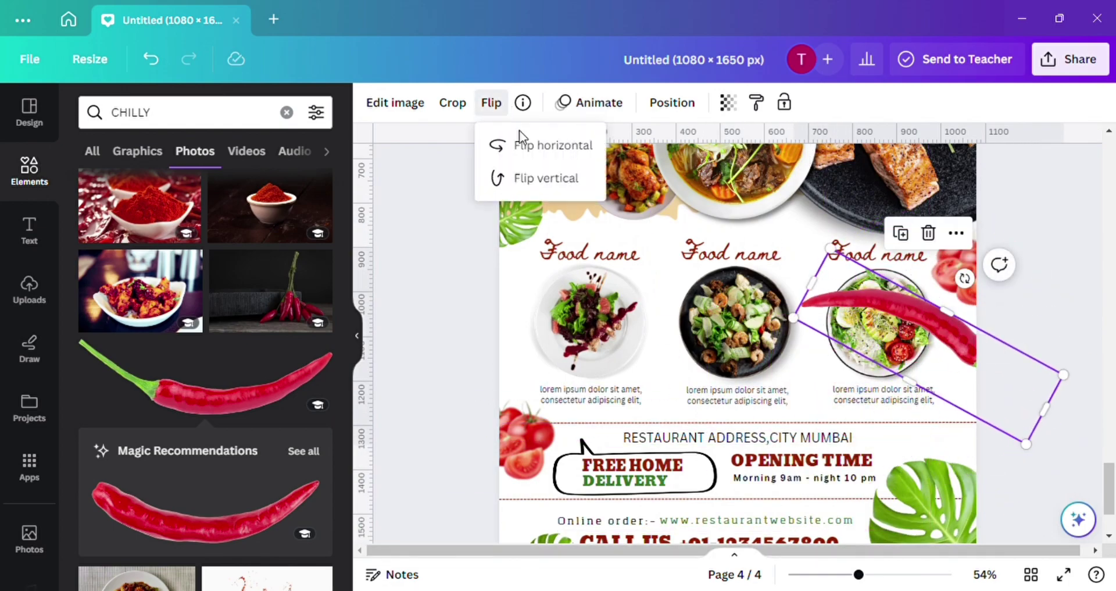
left_click(518, 145)
left_click_drag(1004, 379, 976, 355)
Set the chilli photo's blur to 13 and place a duplicate sized 413.6 × 123 px, rotated -151.6°, just below it at the page edge
left_click(395, 102)
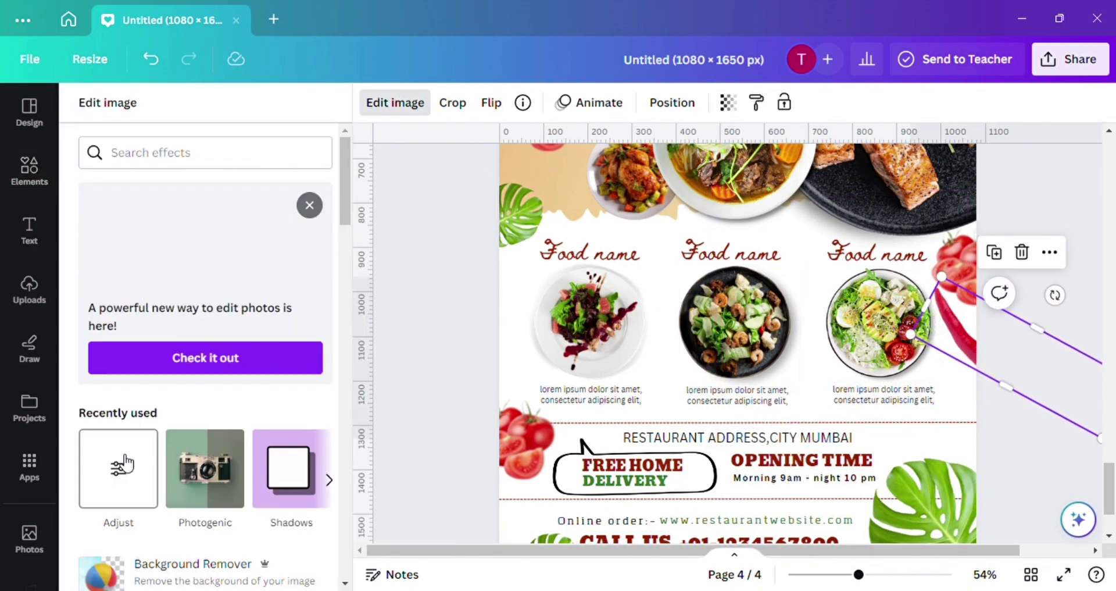
left_click(122, 465)
left_click(995, 260)
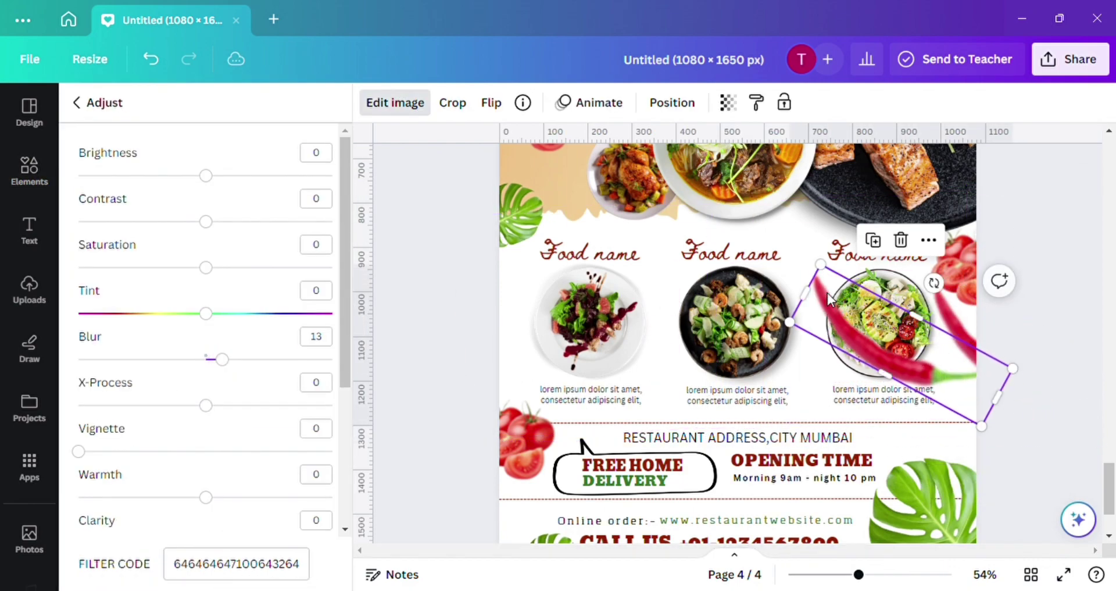
left_click(492, 102)
left_click_drag(925, 352, 976, 423)
left_click(695, 105)
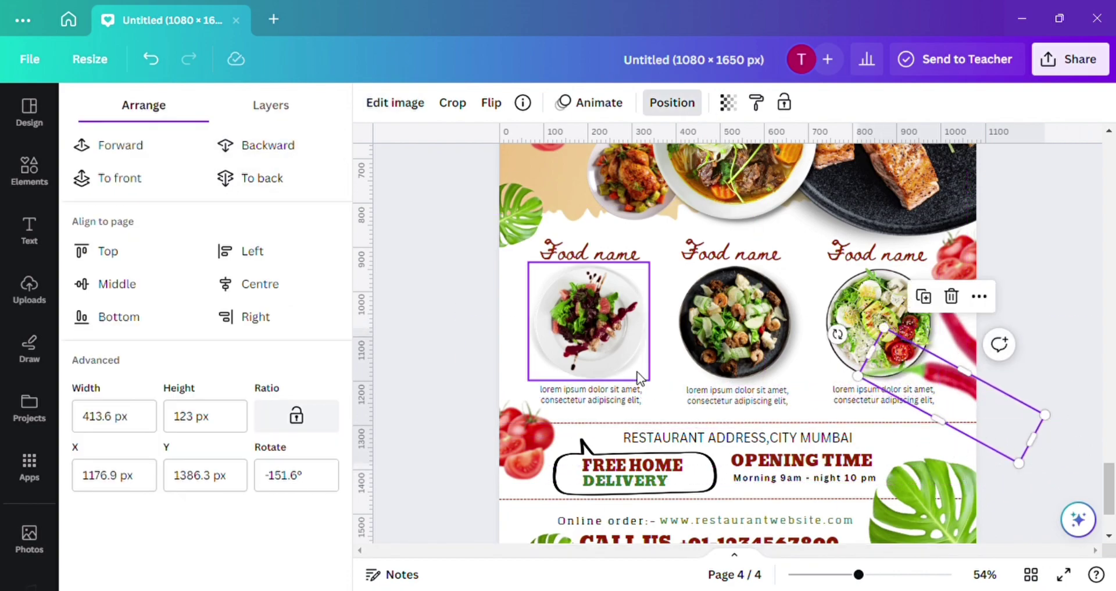
key("Escape")
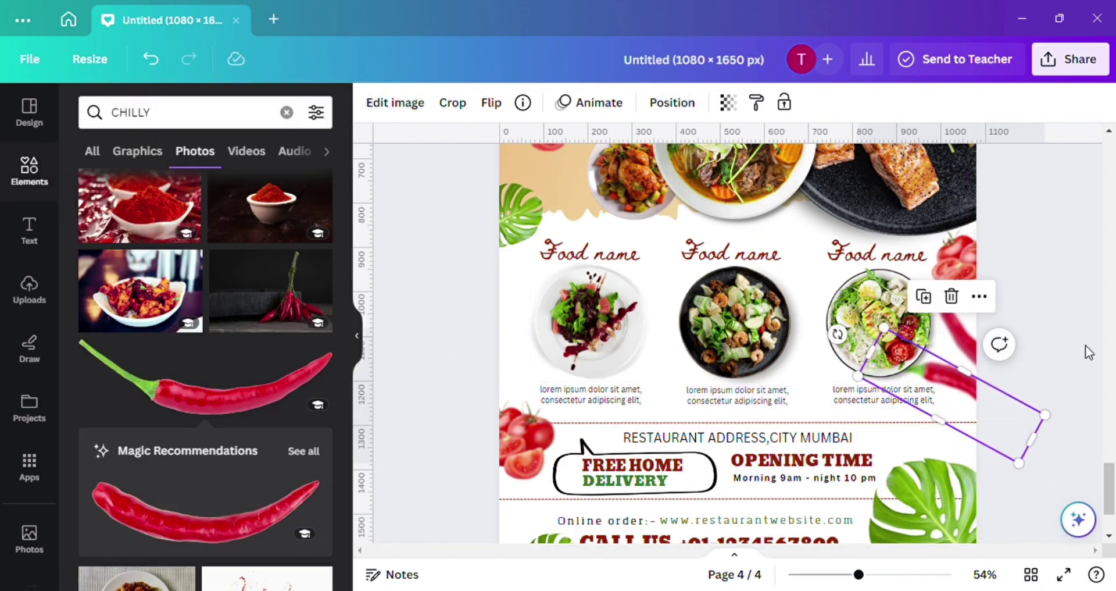
Search the elements library for "FOOD LOGO" and limit the results to graphics
scroll(979, 256, "down", 3)
scroll(979, 256, "up", 5)
left_click(287, 110)
type("FOOD LOGO")
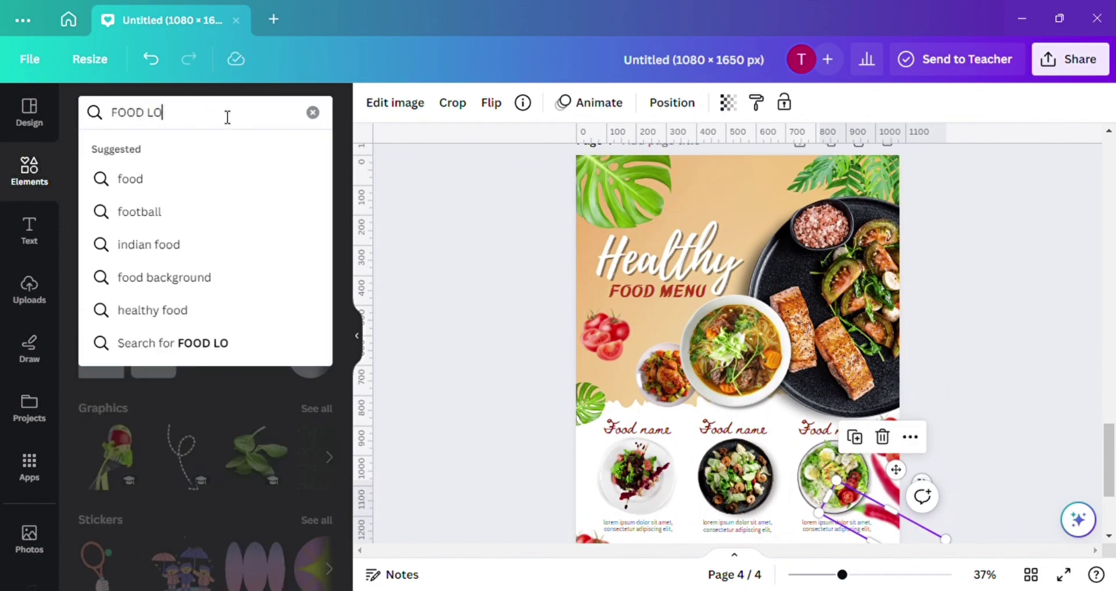
key("Return")
left_click(137, 151)
Add the graphic of three round cutlery icons, shrunk to a small strip, directly below "FOOD MENU"
left_click(118, 535)
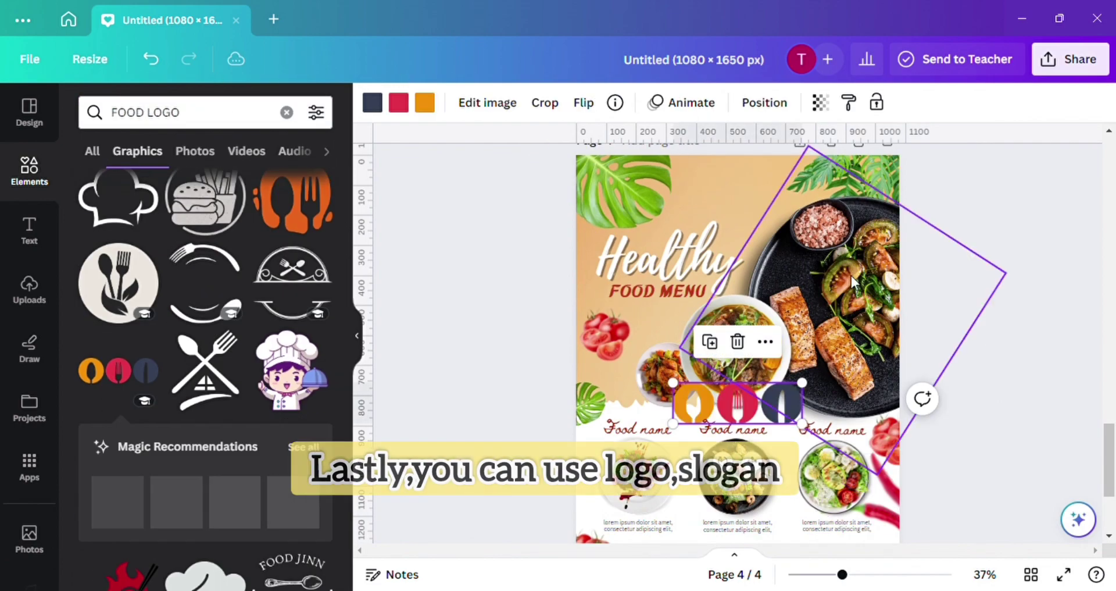
left_click_drag(810, 456, 663, 316)
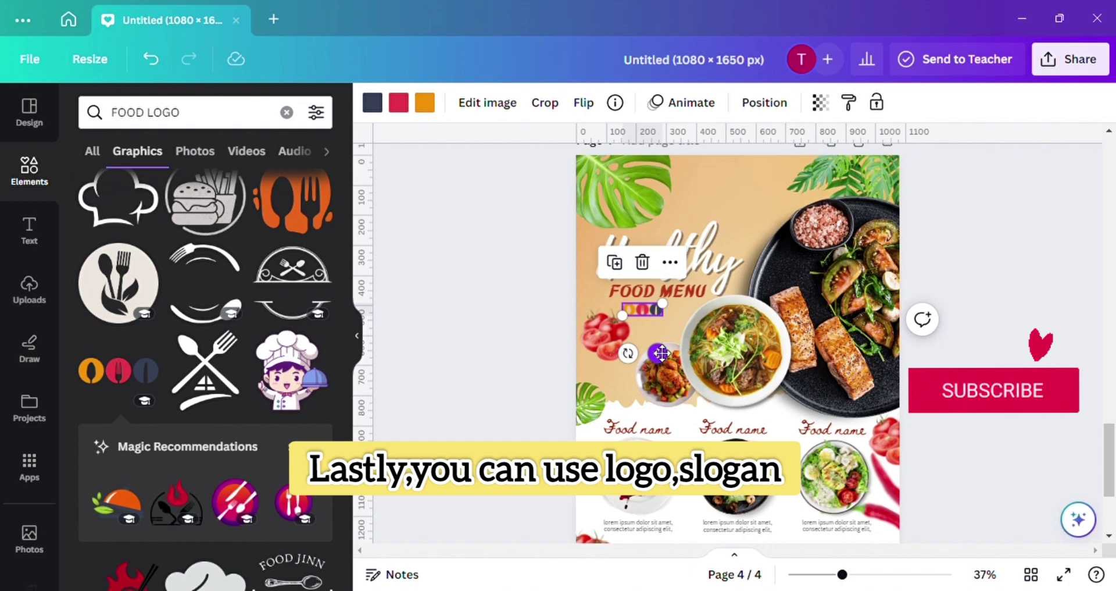
left_click_drag(661, 353, 674, 364)
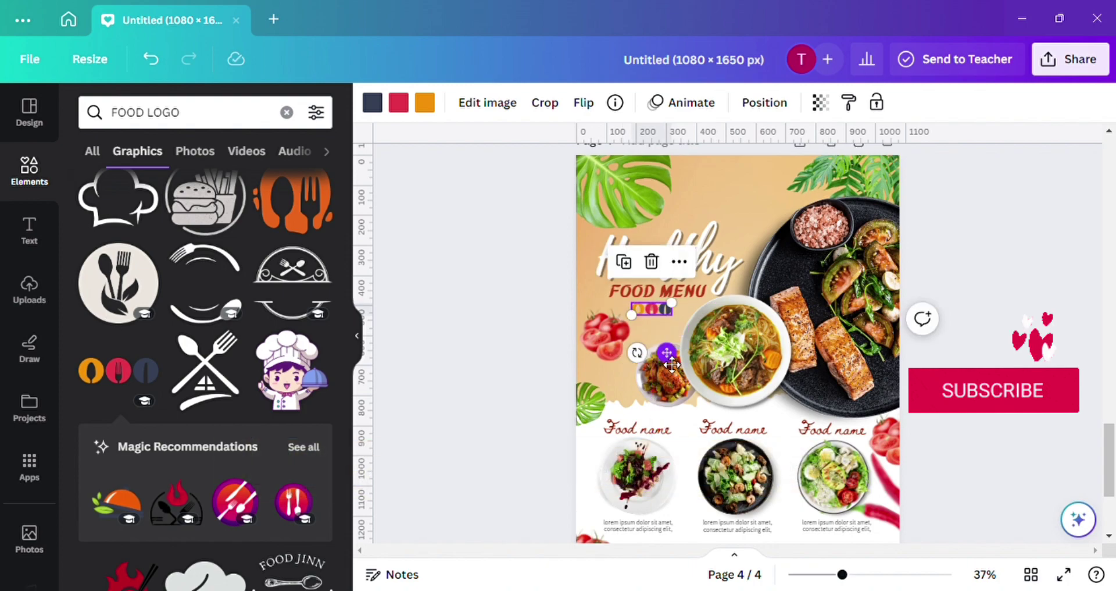
Recolour the three cutlery icons, changing navy to black (#000000), pink to dark red and orange to green
left_click(372, 102)
left_click(271, 201)
left_click(140, 201)
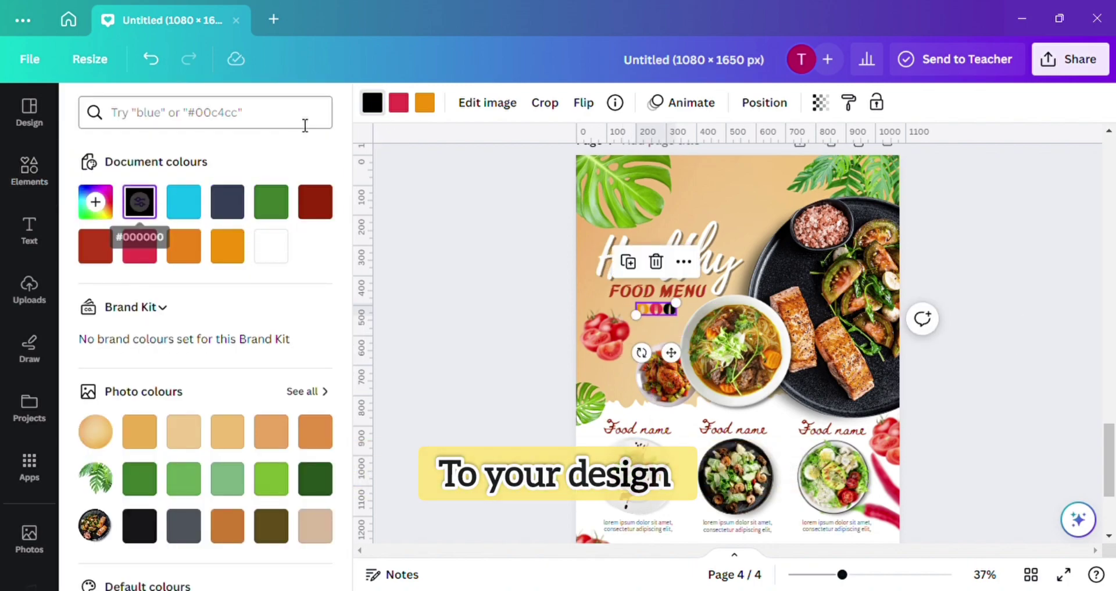
left_click(398, 102)
left_click(317, 201)
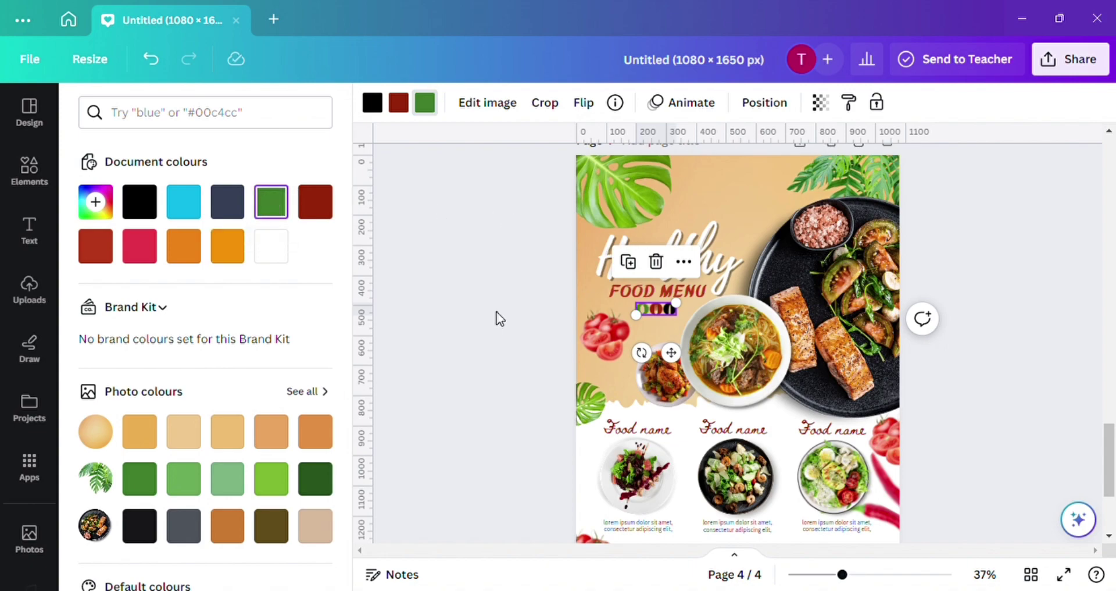
Add the round green-and-orange fork-and-spoon logo at the top centre between the leaves and recolour its green circle dark red
left_click(29, 169)
scroll(278, 370, "down", 10)
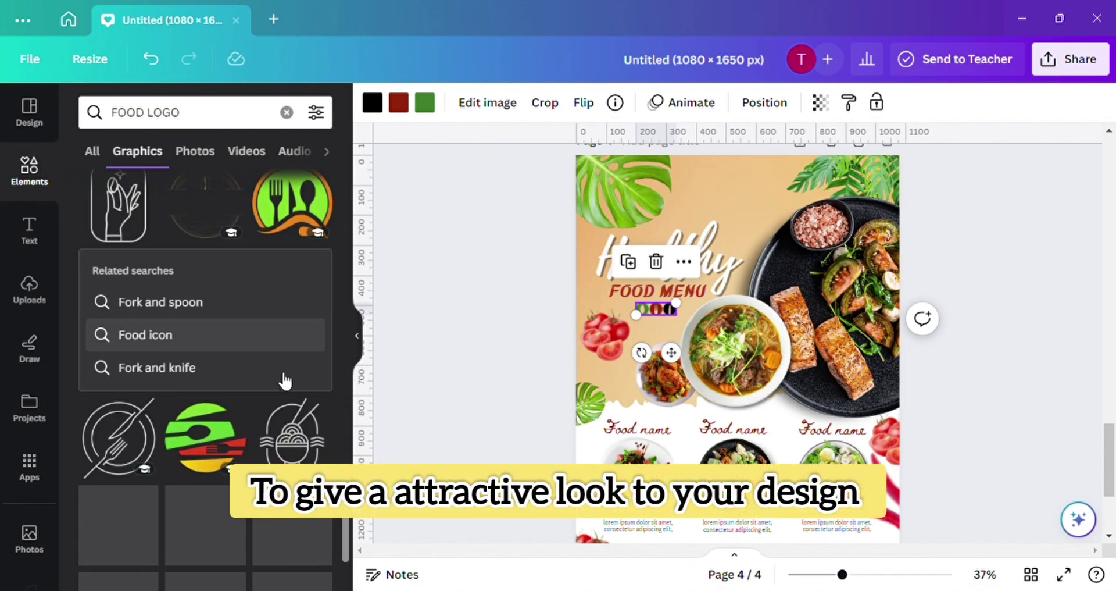
left_click(292, 202)
left_click_drag(744, 402, 773, 214)
left_click(399, 102)
left_click(319, 205)
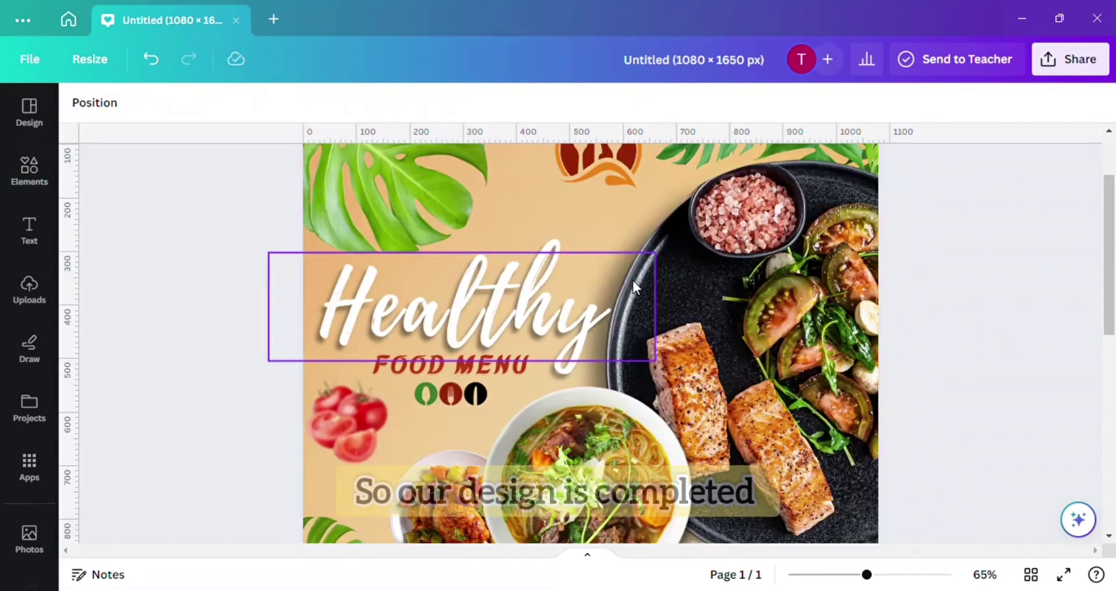
Review the finished poster from the title down to the contact footer
scroll(633, 280, "down", 5)
scroll(633, 281, "down", 4)
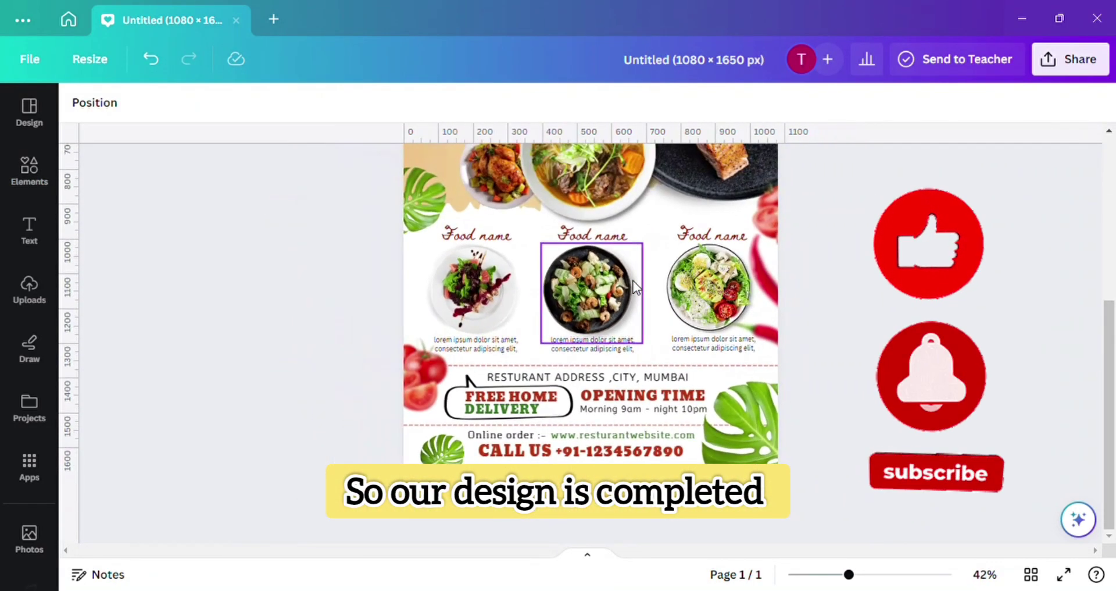
scroll(633, 280, "up", 5)
scroll(810, 293, "down", 3)
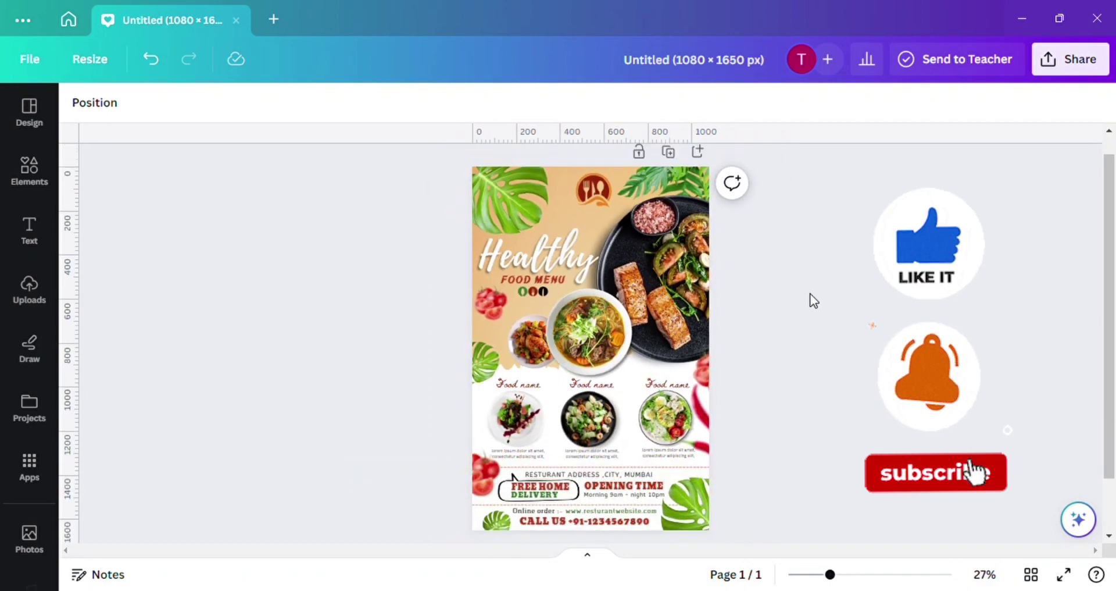
scroll(810, 293, "up", 1)
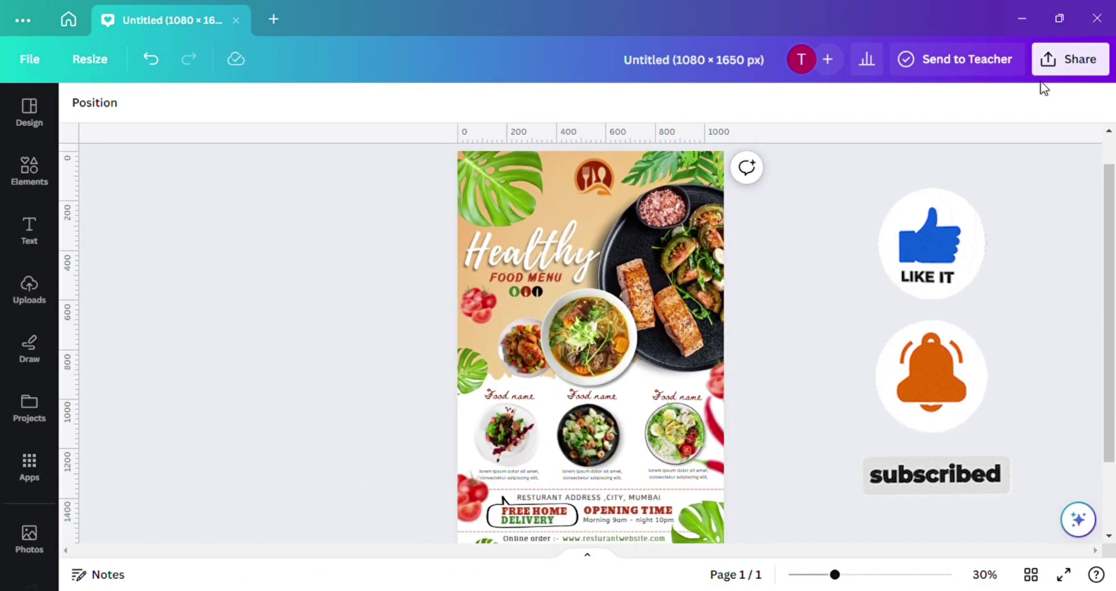